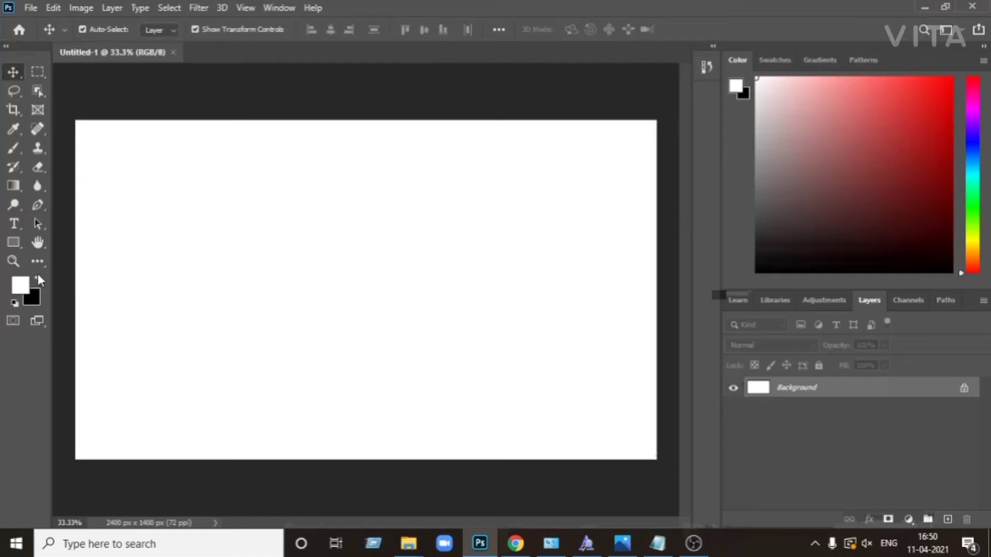
Step: Draw a large rectangle over the right part of the canvas and fill it yellow
left_click(17, 247)
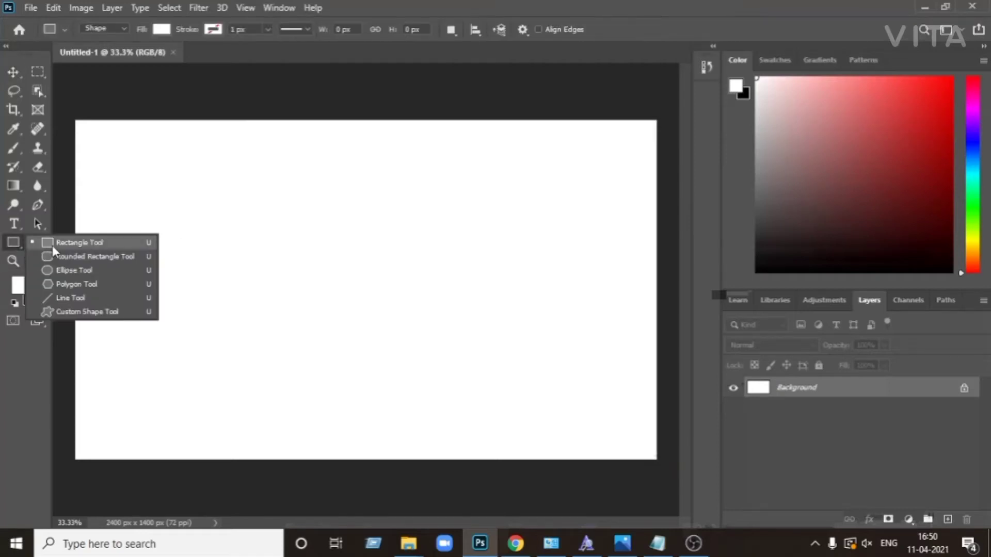
left_click(51, 245)
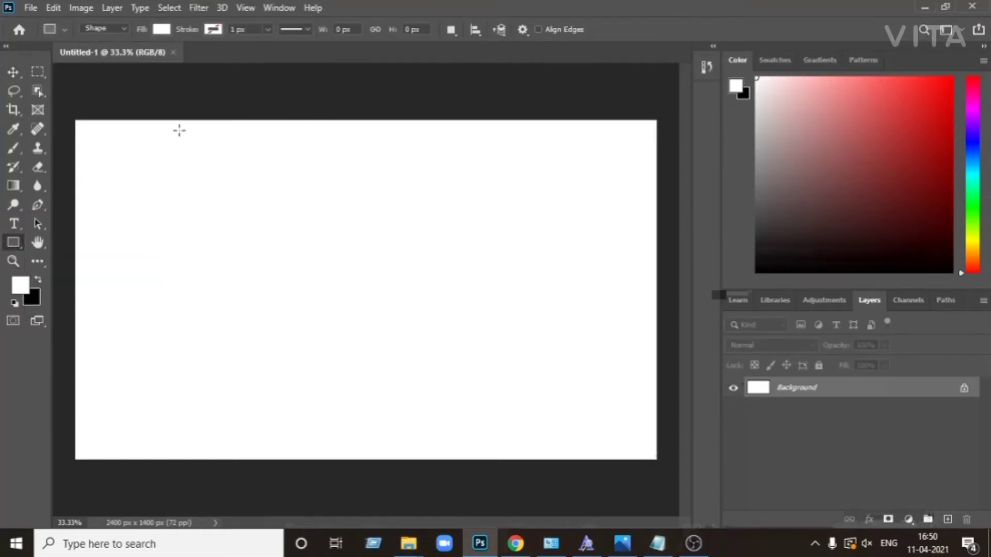
mouse_move(236, 105)
left_mouse_down()
mouse_move(478, 463)
mouse_move(666, 471)
left_mouse_up()
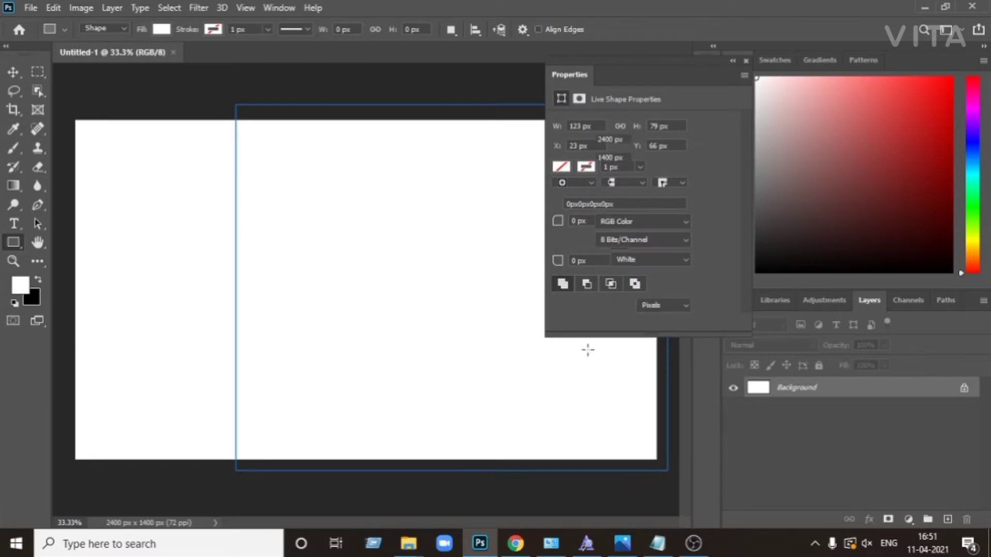
left_click(561, 167)
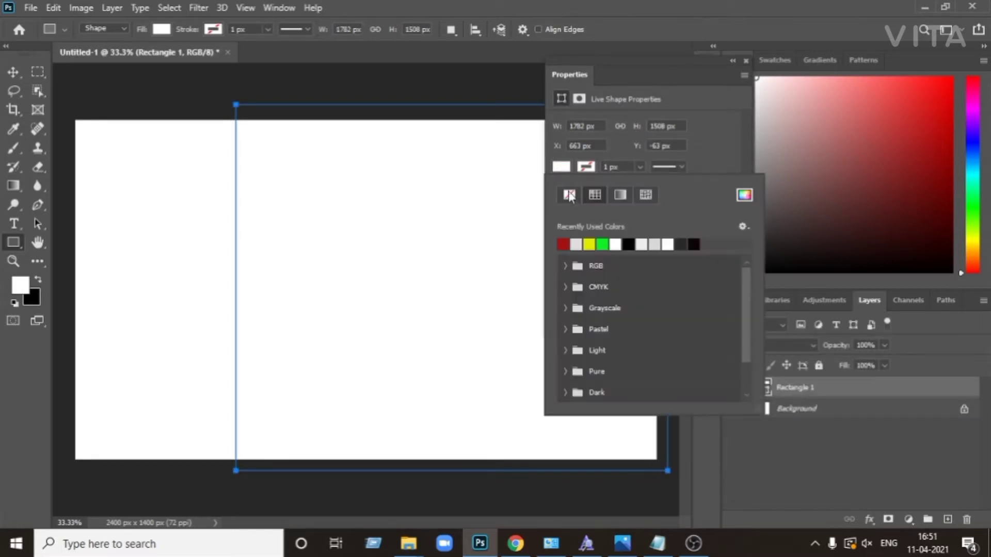
left_click(589, 245)
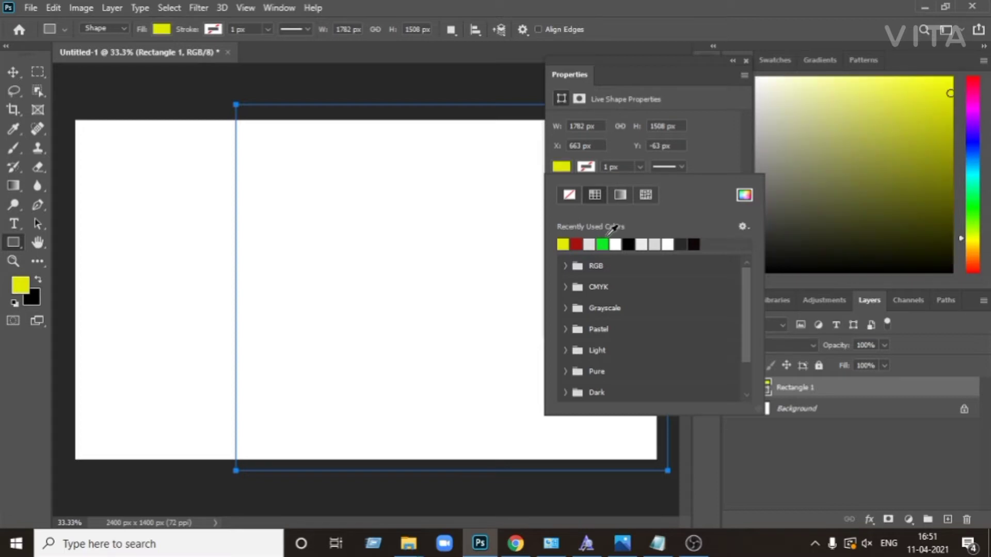
left_click(745, 61)
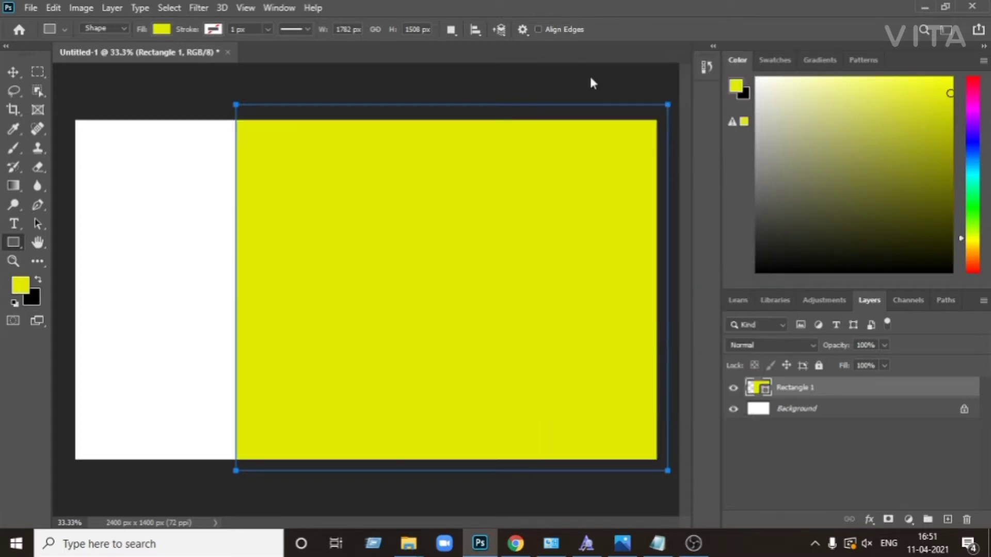
Step: Shift the yellow rectangle about 108 px right to widen the white left panel
left_click(13, 71)
left_click(192, 100)
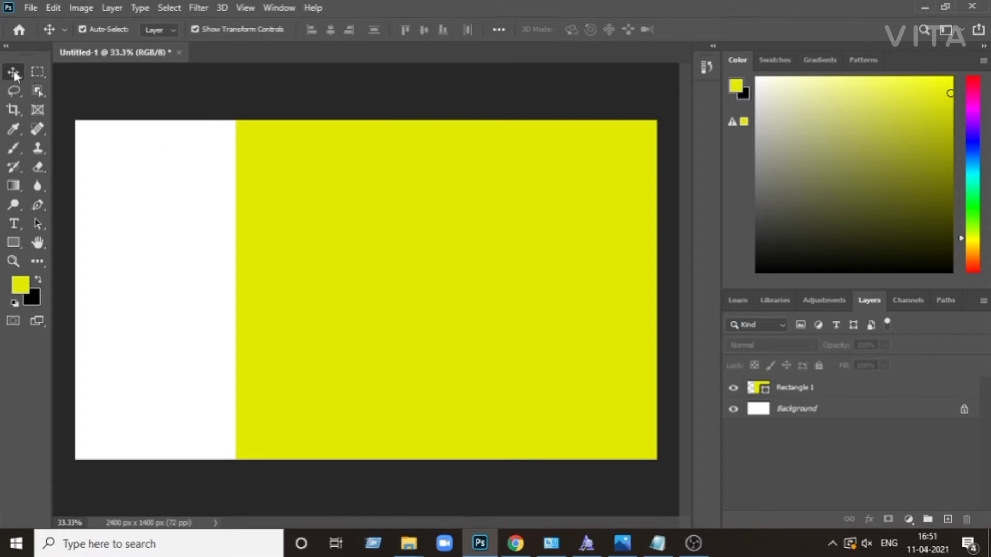
left_click(313, 211)
left_click_drag(326, 232, 352, 239)
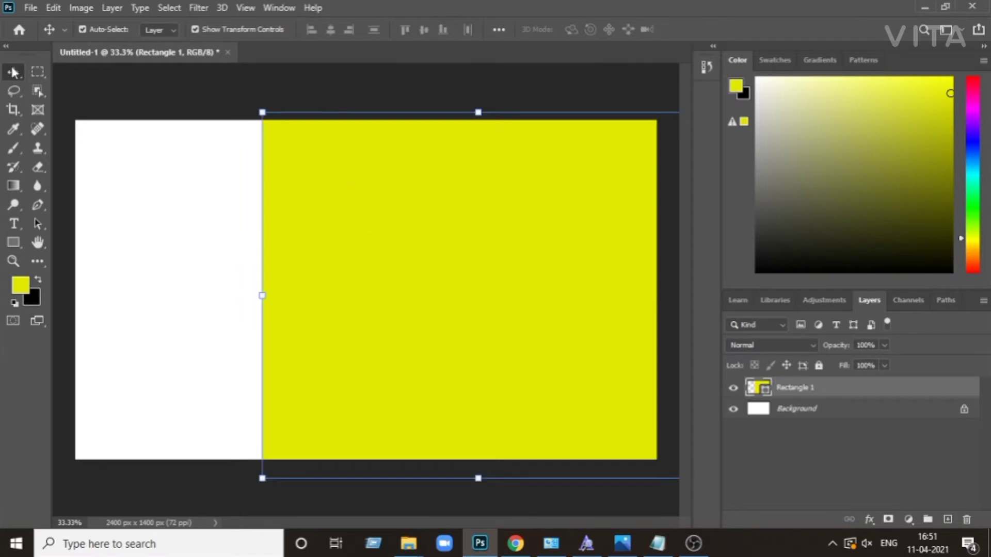
left_click(116, 78)
left_click(30, 8)
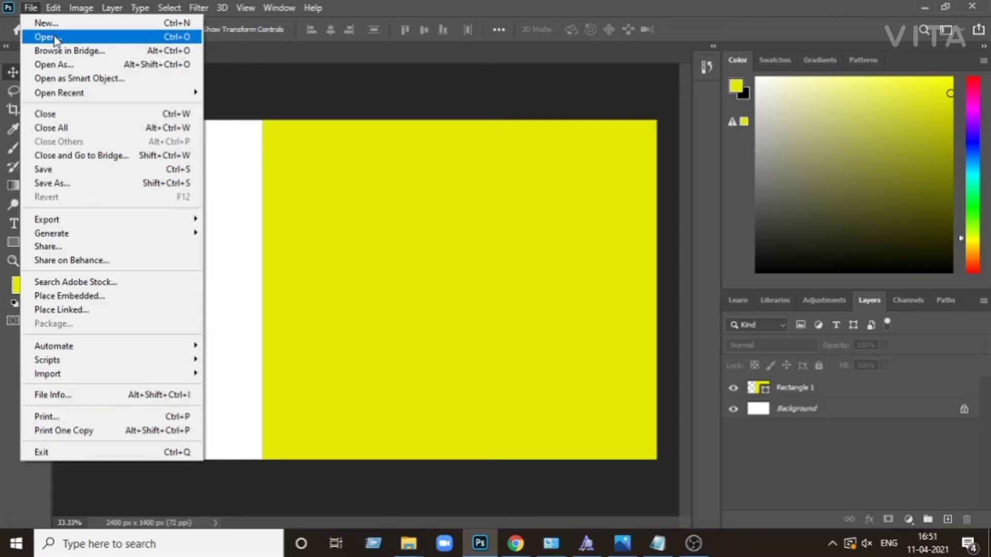
Step: Open the salad plate PNG from the Downloads folder
left_click(56, 38)
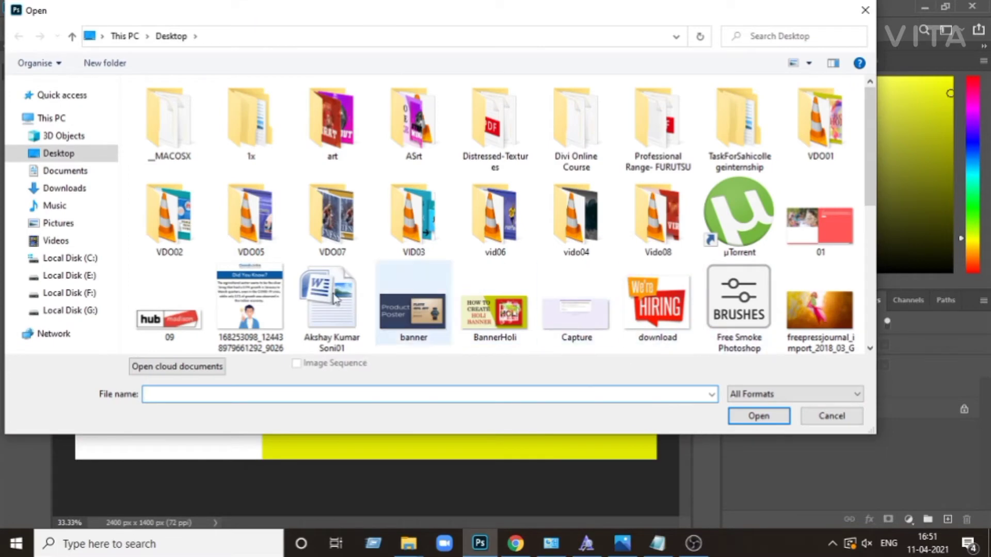
left_click(56, 171)
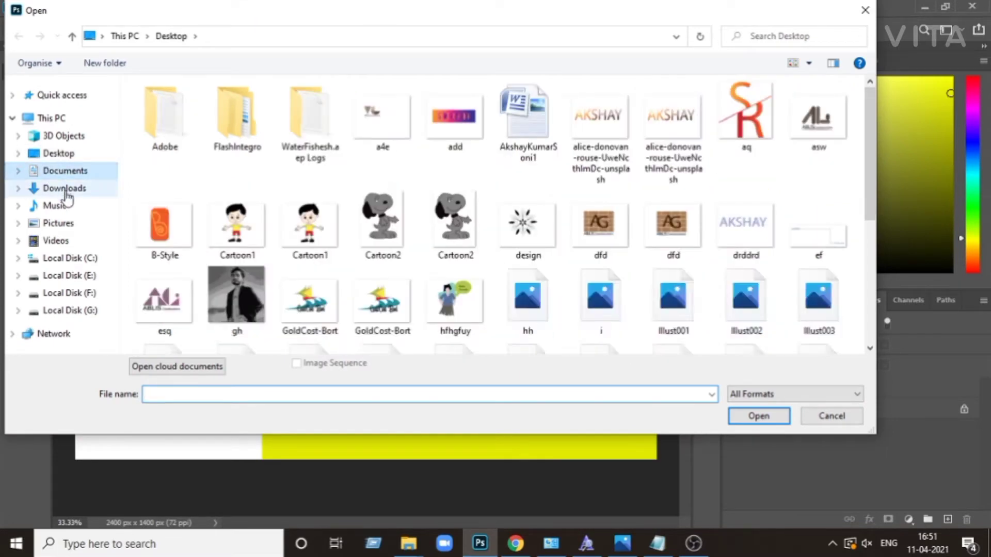
left_click(64, 190)
left_click(167, 170)
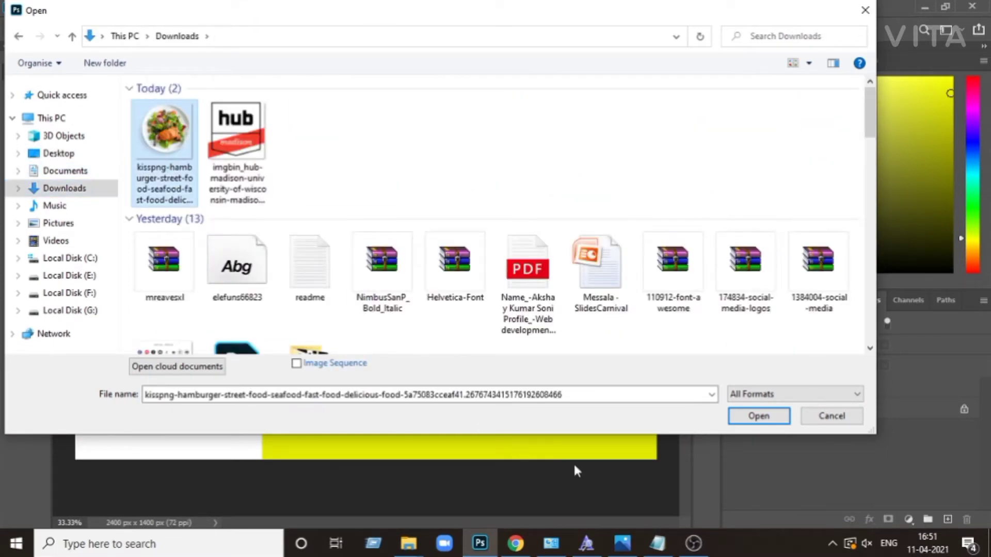
left_click(757, 416)
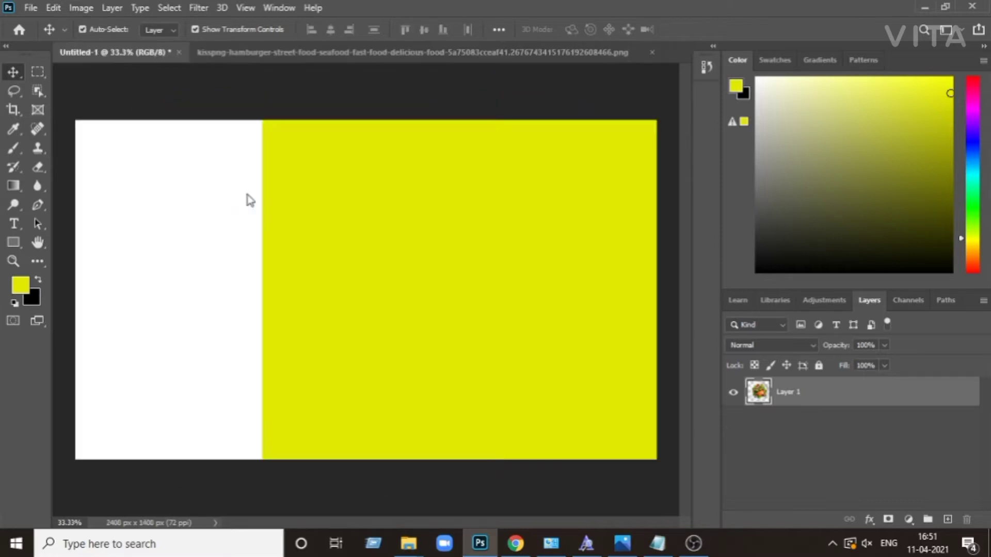
Step: Bring the salad plate into the banner, scaled to about 166% across the white–yellow boundary
left_click_drag(77, 64, 265, 238)
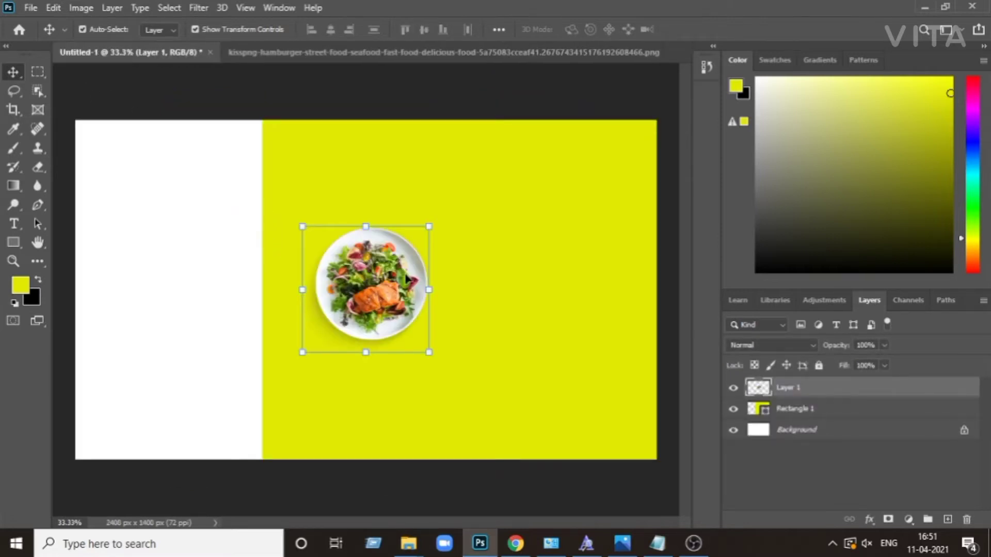
left_click_drag(382, 282, 232, 258)
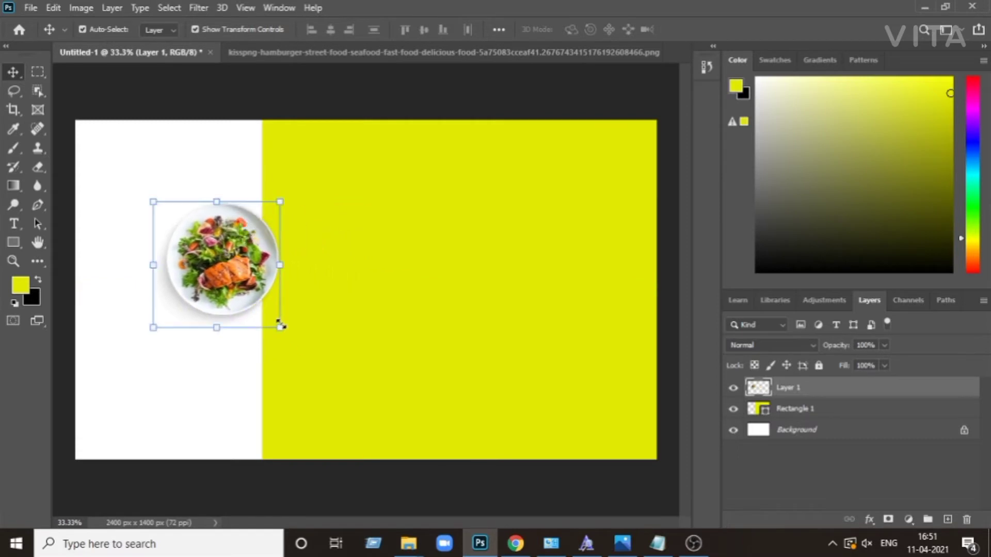
left_click_drag(281, 331, 351, 399)
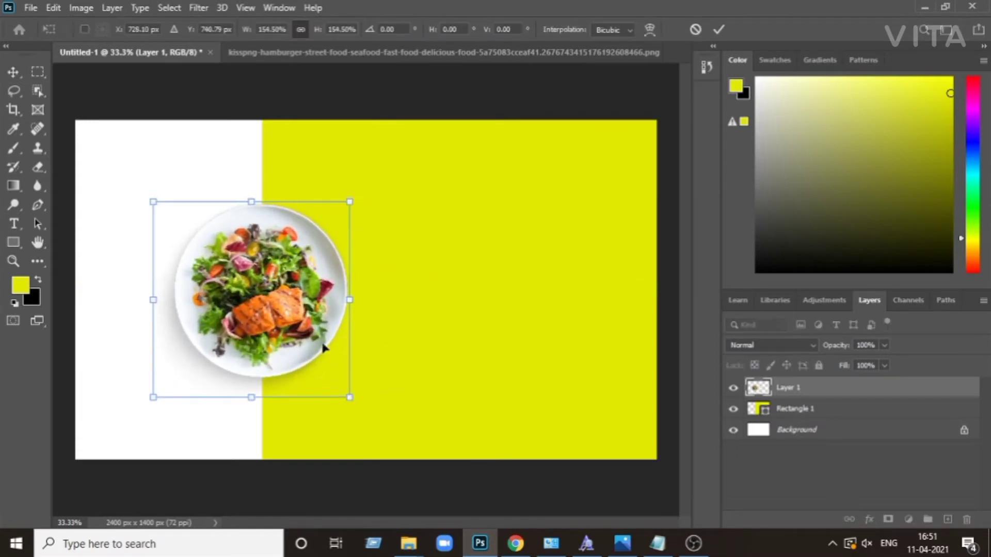
left_click_drag(302, 321, 295, 326)
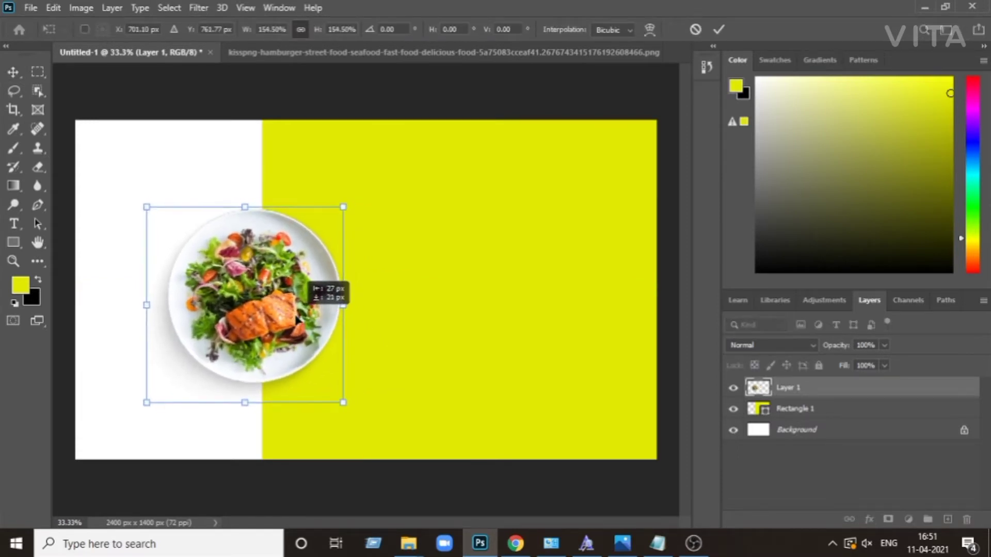
left_click_drag(344, 401, 350, 407)
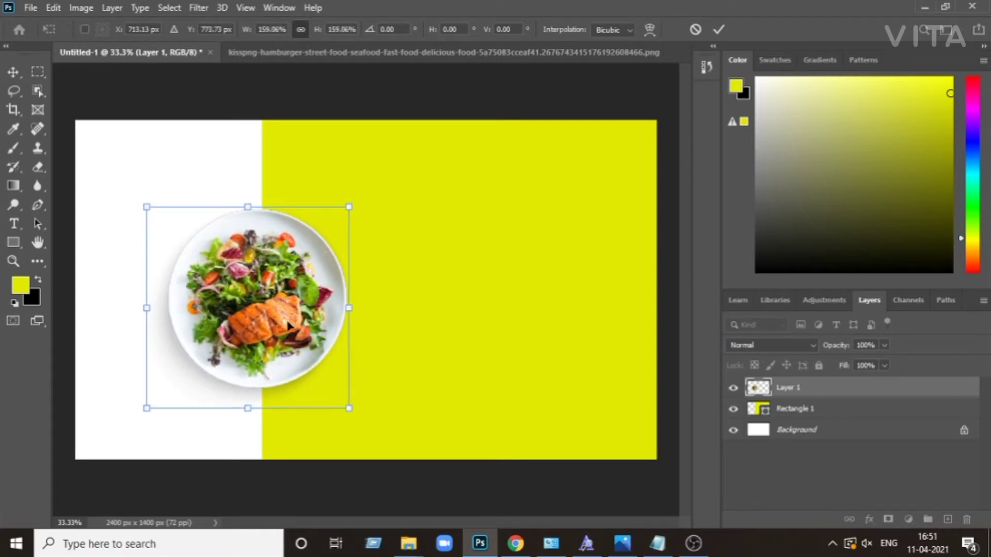
left_click_drag(301, 349, 292, 336)
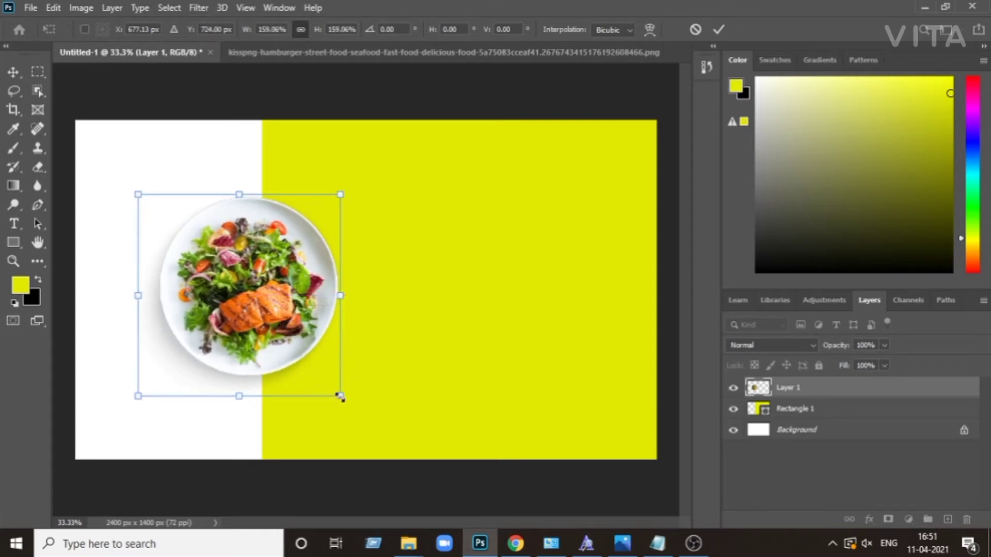
left_click_drag(340, 396, 349, 406)
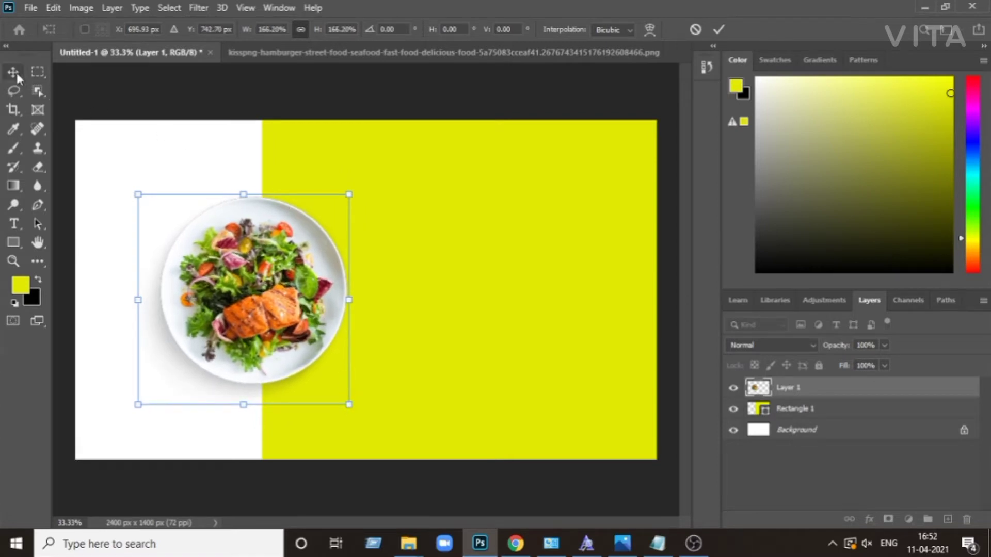
key("Return")
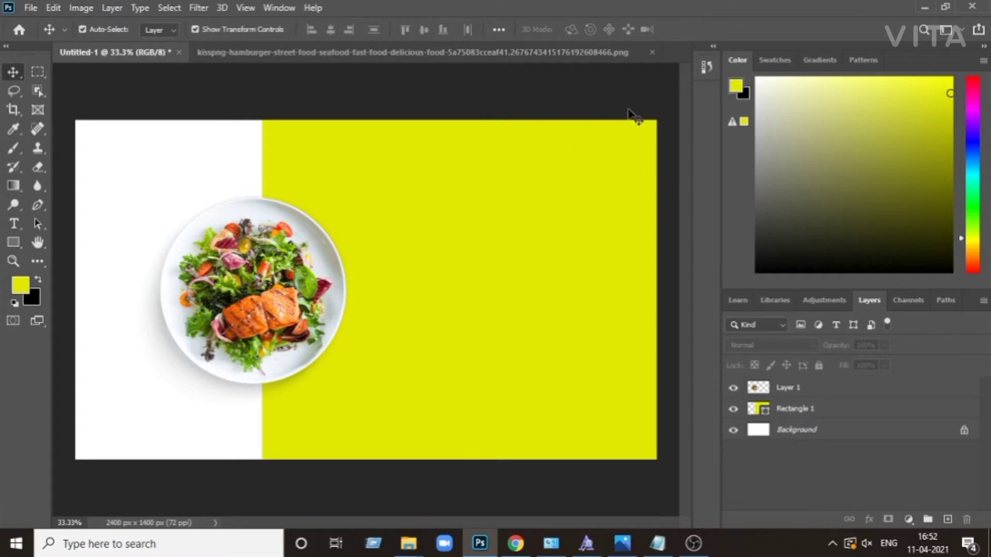
Step: Draw a tall rectangle on the yellow panel with no fill and a thick light grey outline
left_click(18, 241)
left_click(51, 243)
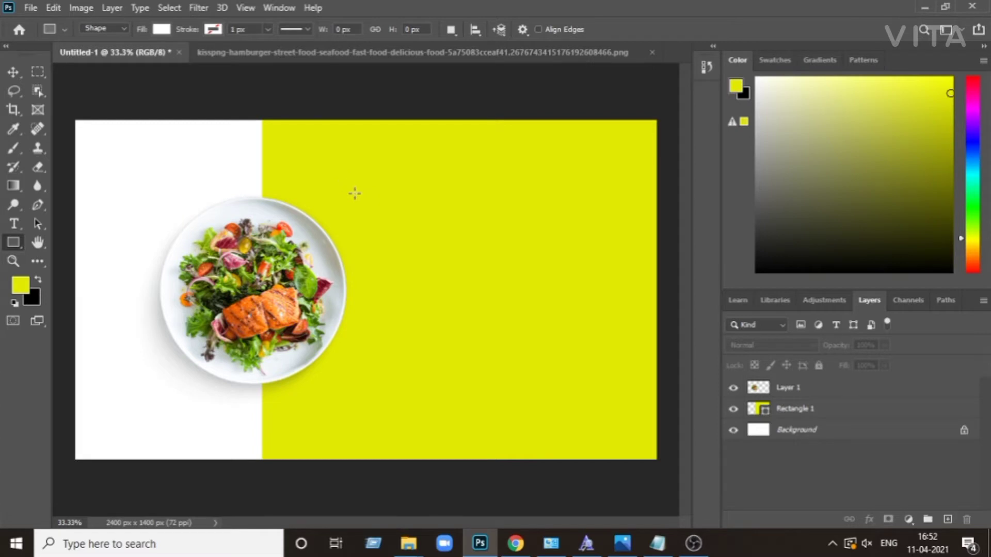
left_click_drag(355, 194, 512, 377)
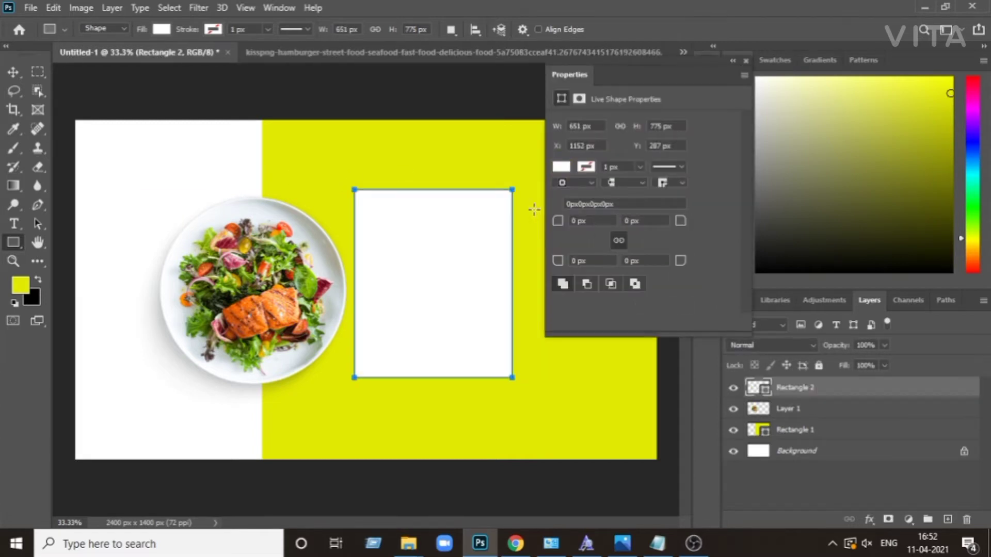
left_click(586, 167)
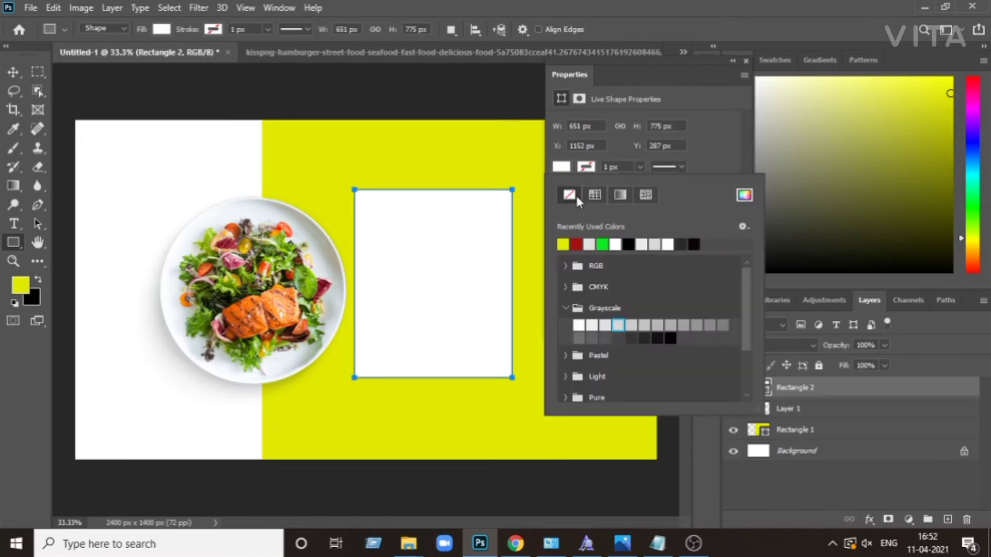
left_click(589, 244)
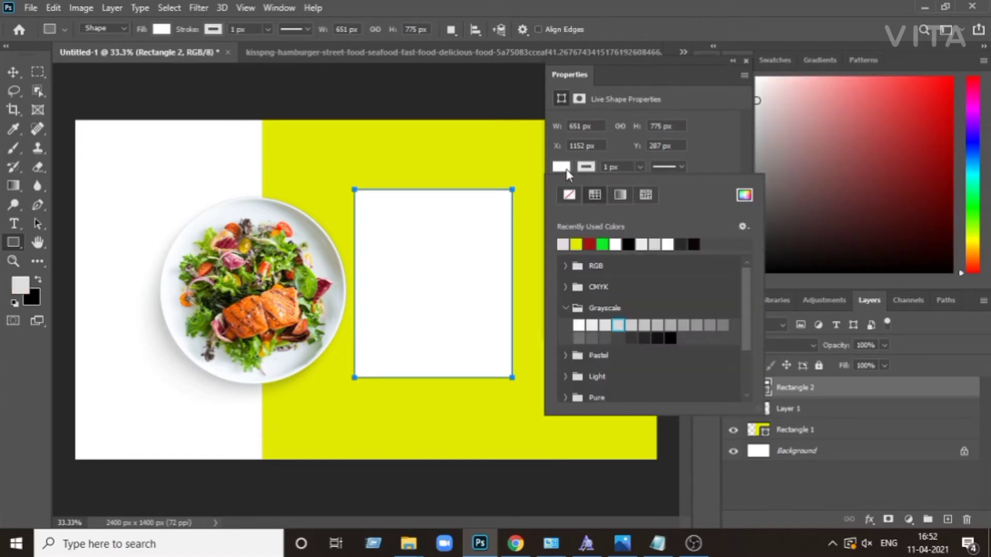
left_click(566, 169)
left_click(570, 195)
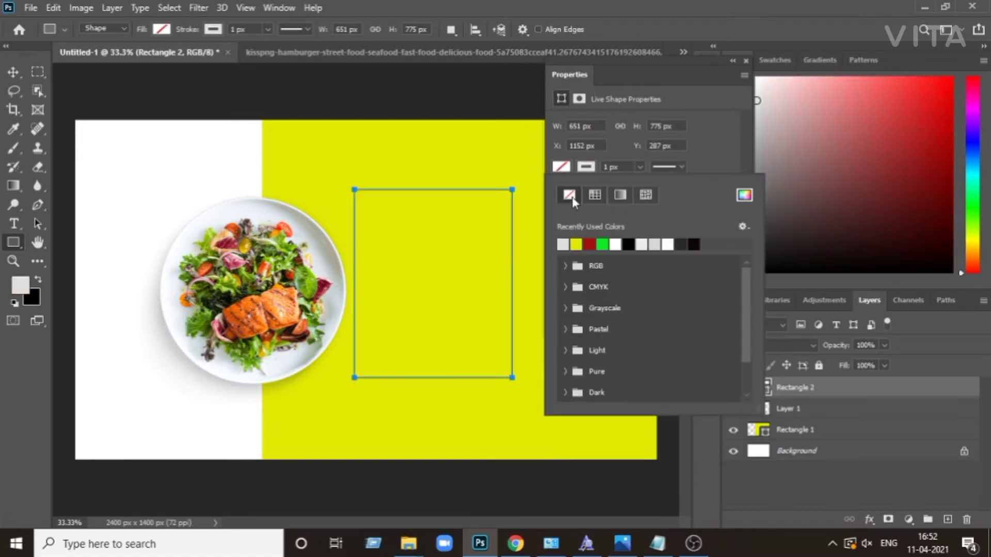
left_click(634, 167)
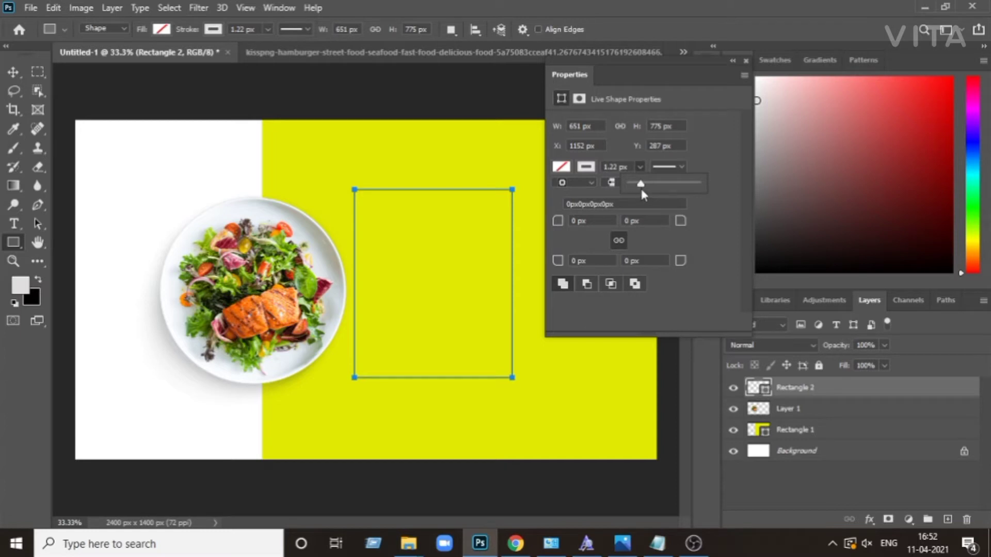
left_click_drag(641, 185, 649, 185)
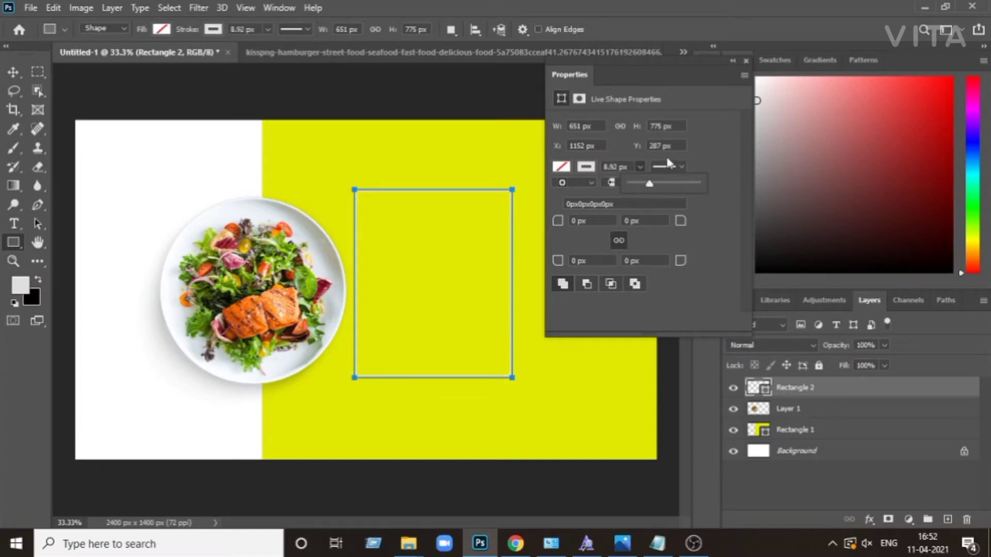
left_click(745, 62)
Step: Widen the rectangle frame to about 112% and move it around the salad plate
left_click(17, 72)
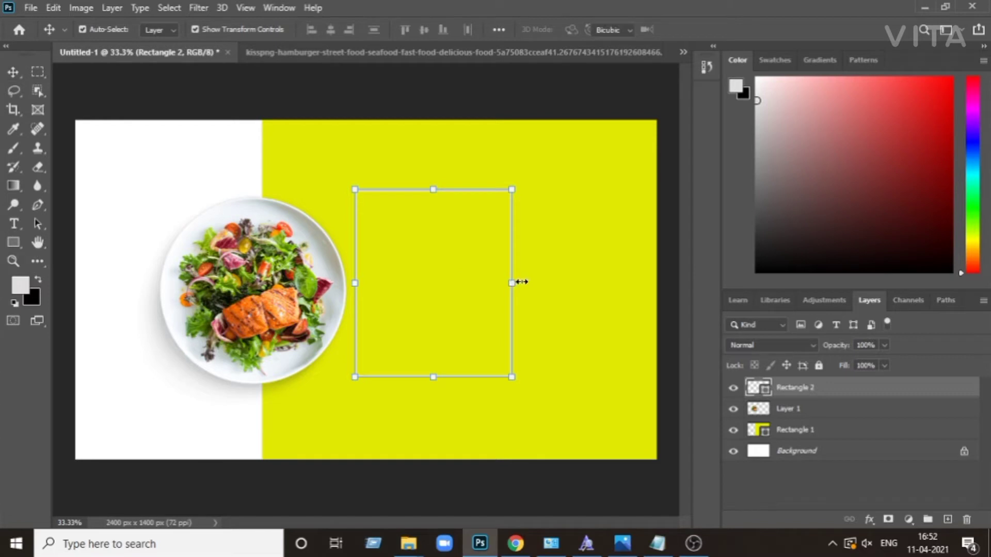
left_click_drag(513, 284, 532, 284)
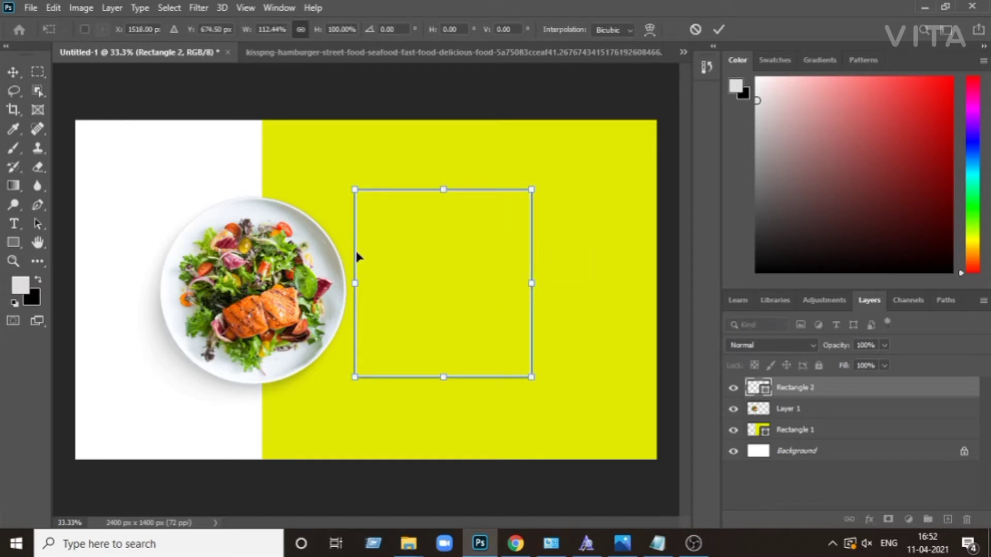
left_click_drag(357, 257, 163, 261)
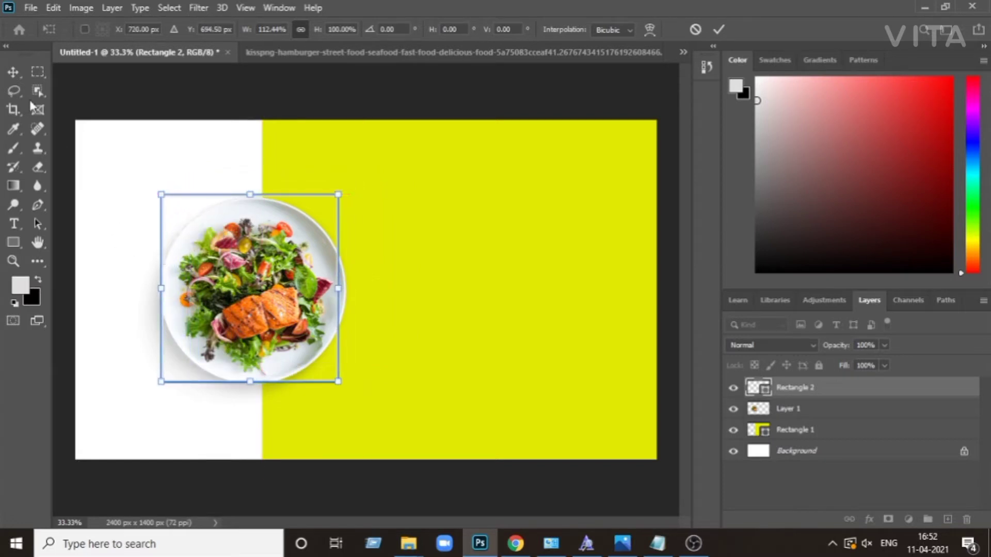
left_click(18, 72)
Step: Add a 'Restro' text layer on the yellow panel
left_click(172, 83)
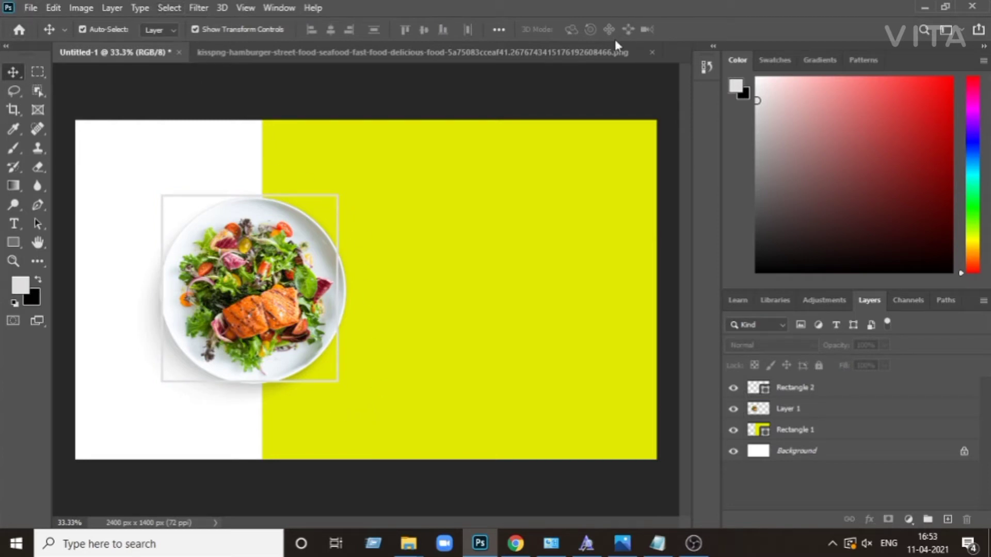
left_click(16, 227)
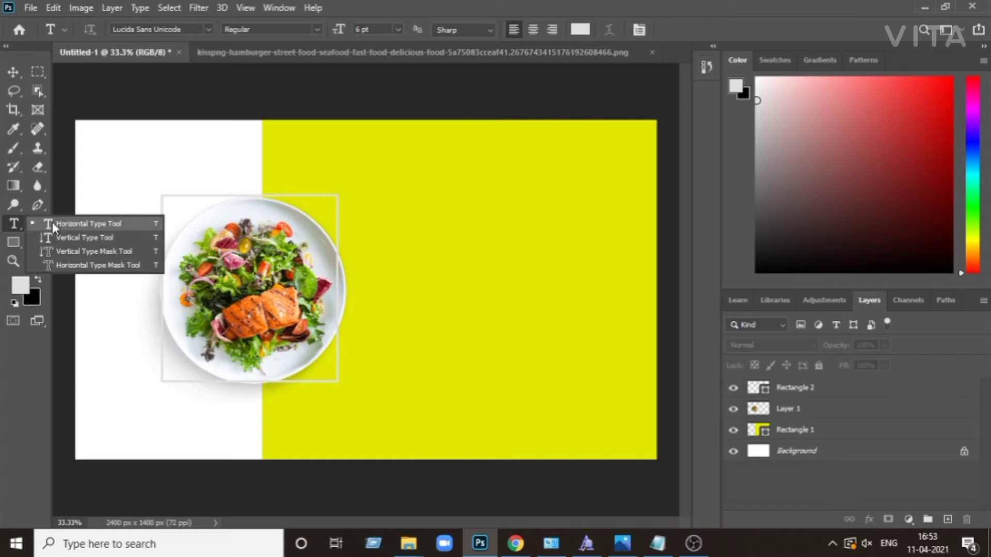
left_click(52, 223)
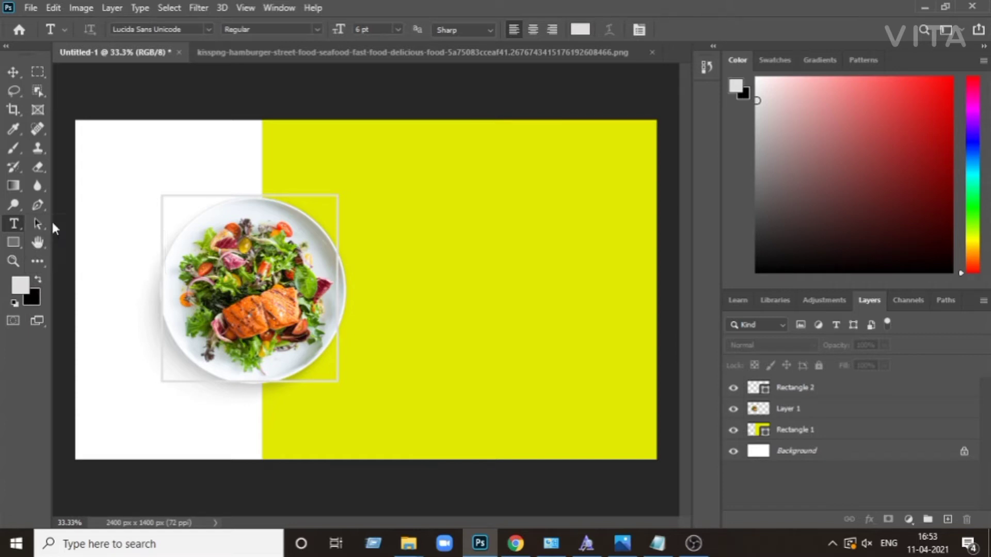
left_click(429, 179)
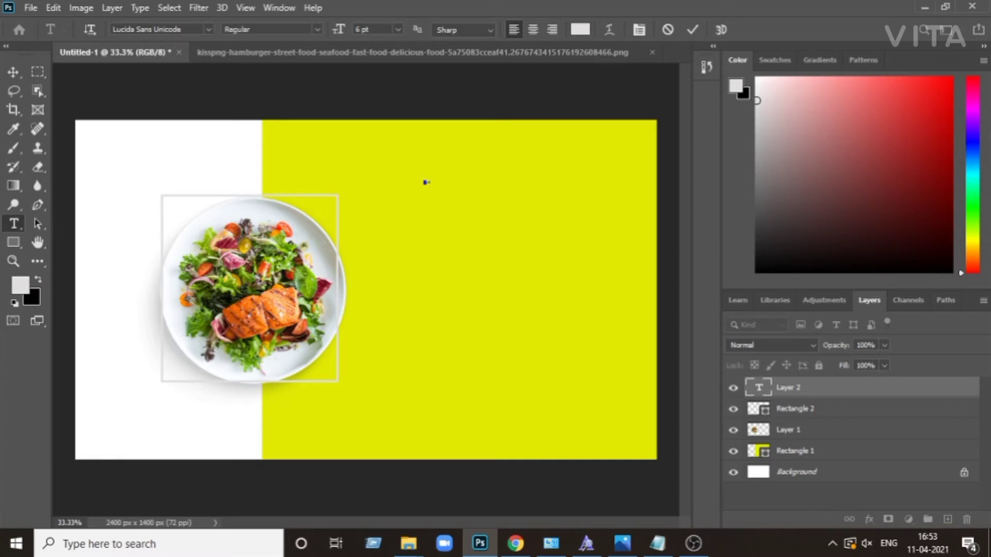
key("ctrl+Return")
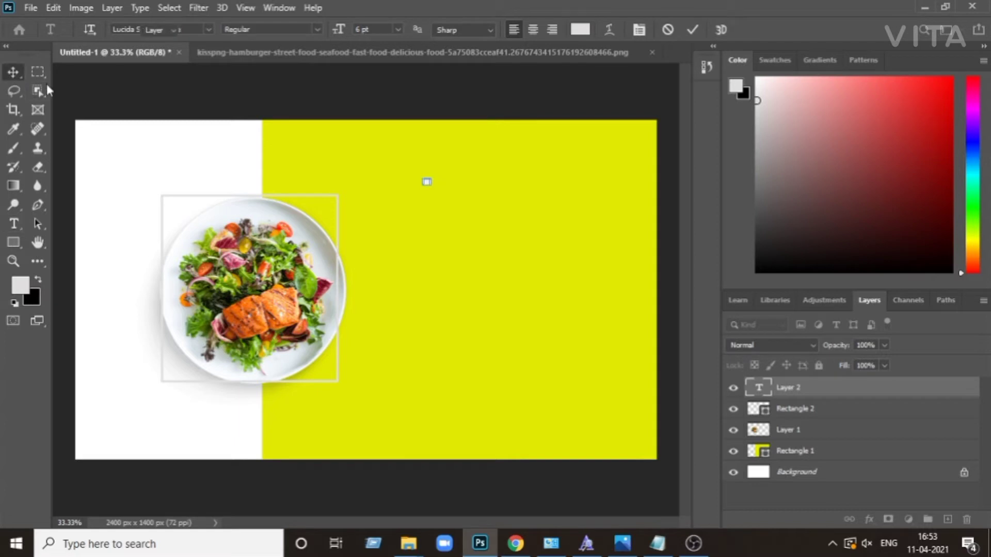
key("v")
Step: Resize the Restro text to about 143 pt and begin choosing its colour
key("ctrl+t")
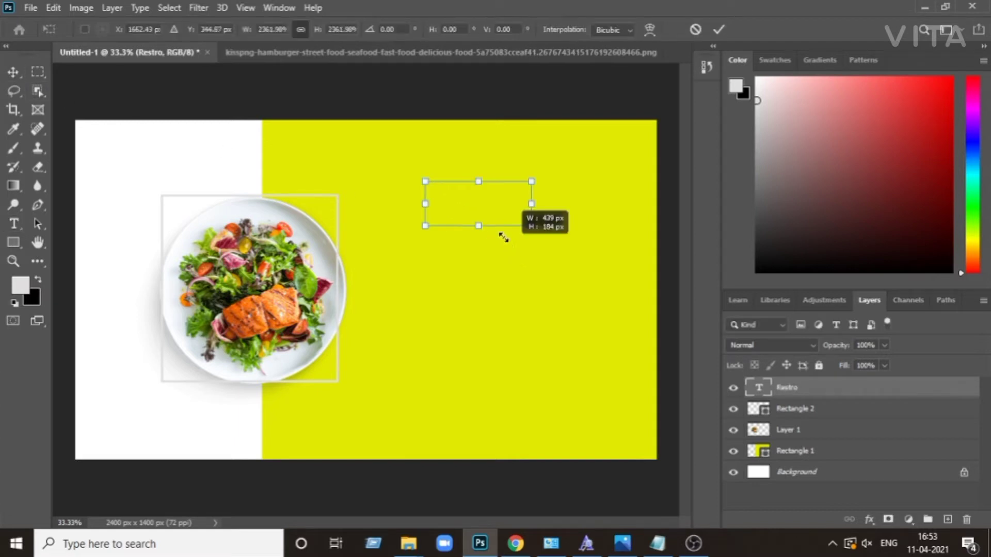
mouse_move(481, 196)
left_mouse_down()
mouse_move(454, 202)
mouse_move(429, 187)
left_mouse_up()
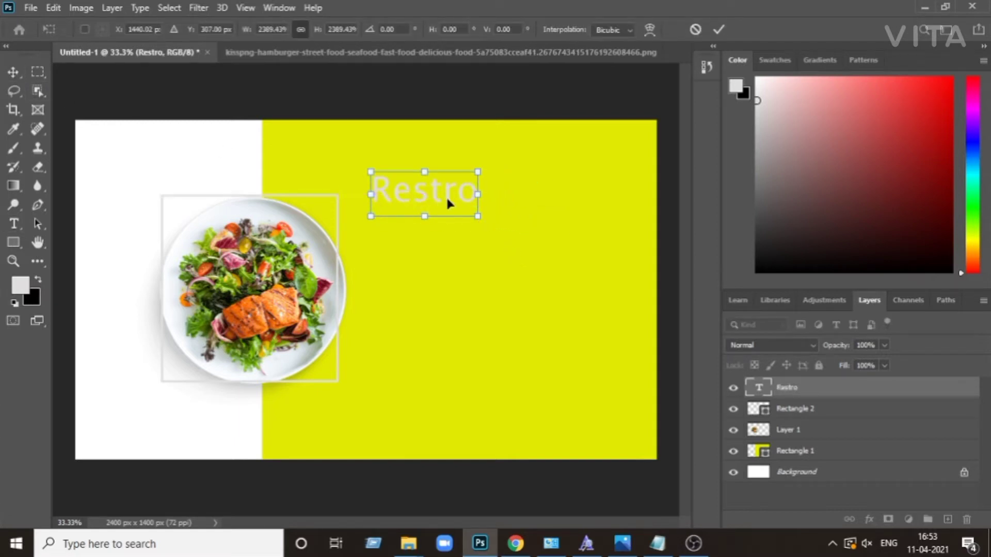
key("Return")
double_click(442, 185)
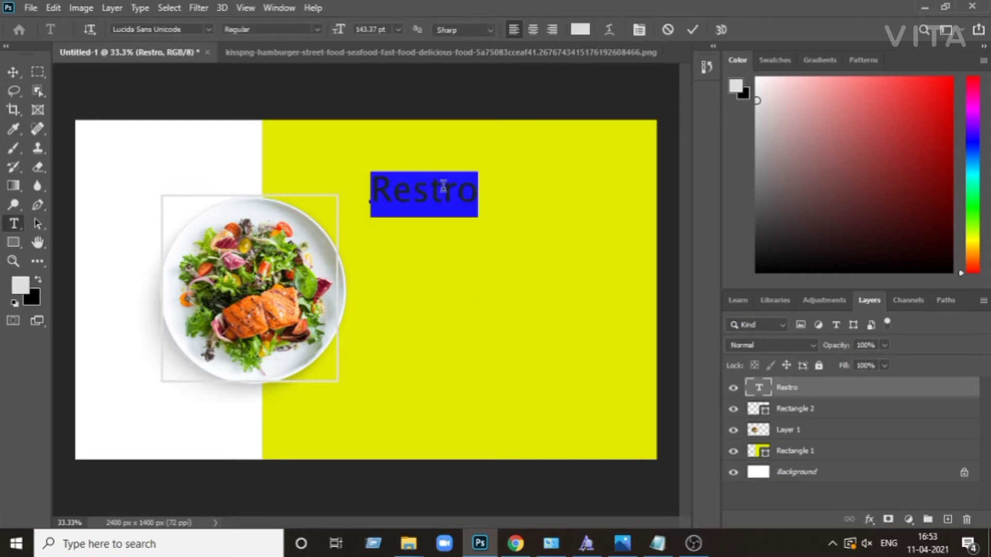
left_click(21, 287)
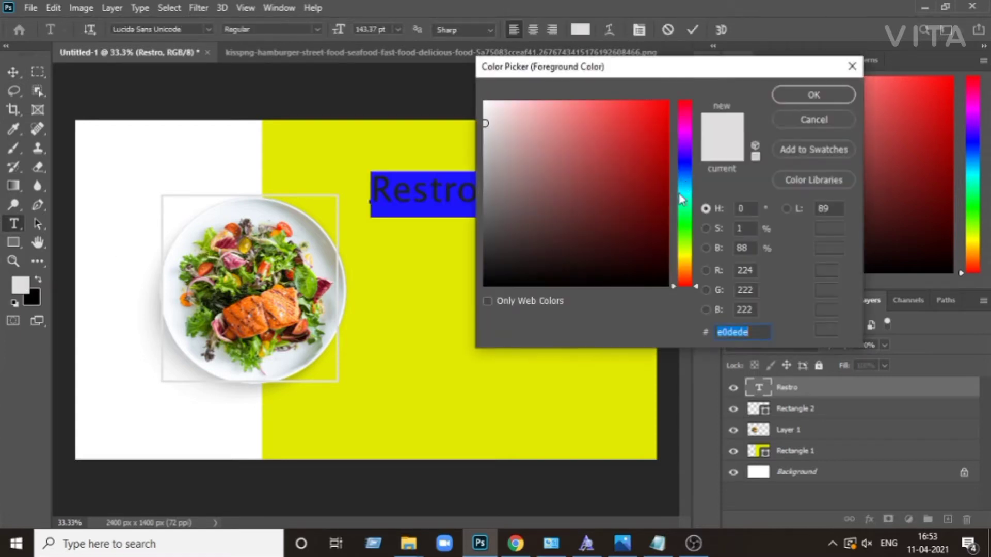
Step: Colour Restro dark green (#0a5007) and move it to the white panel's top-left corner
type("0a5007")
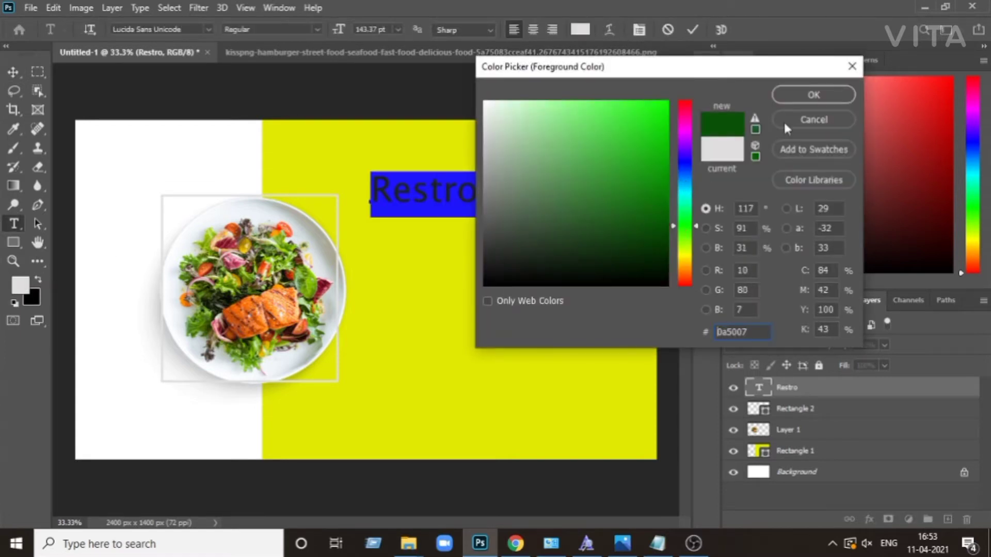
left_click(813, 95)
left_click(14, 73)
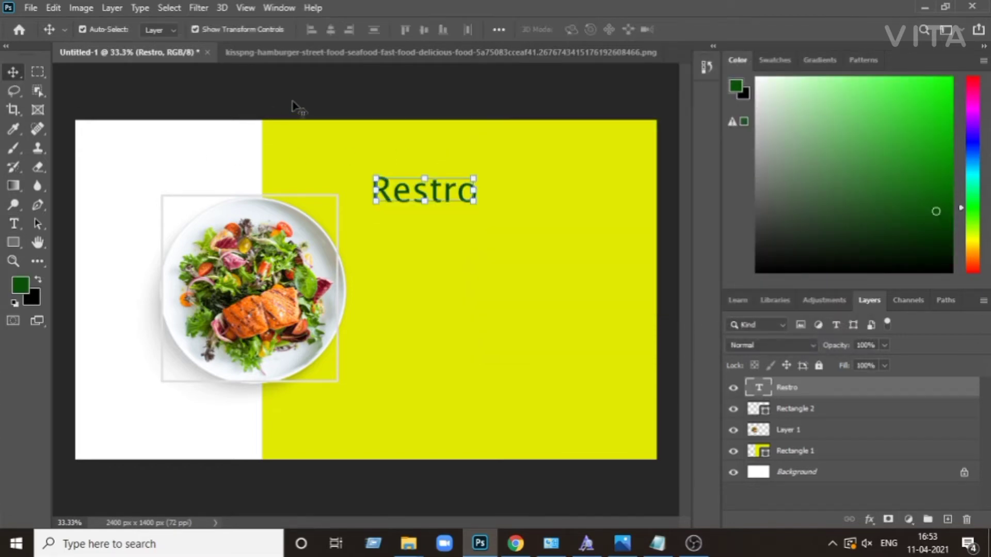
left_click_drag(449, 195, 164, 156)
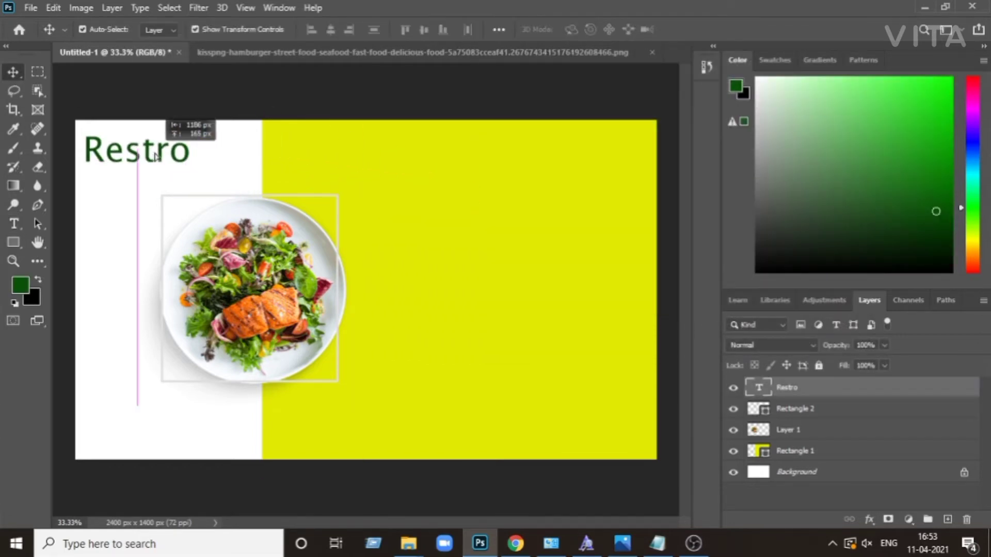
left_click(133, 93)
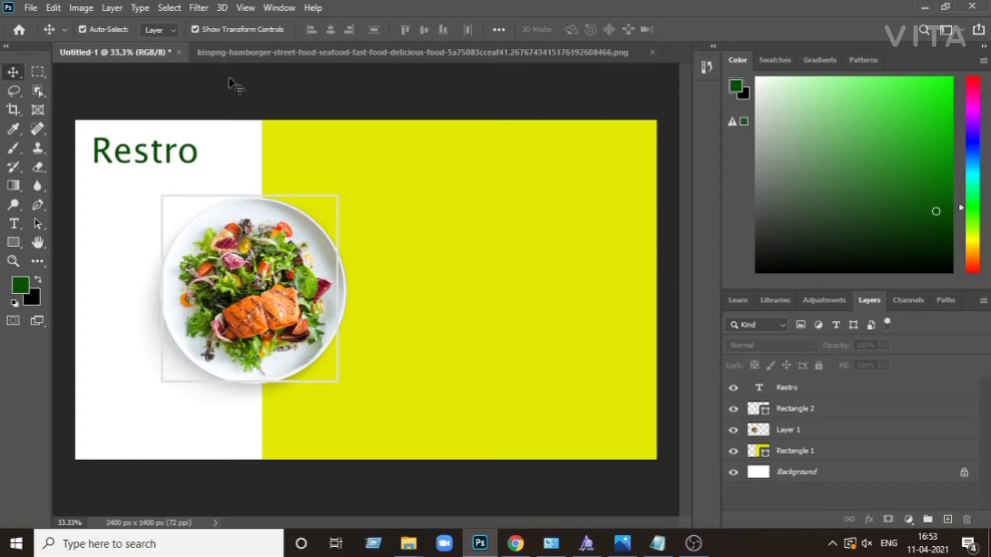
Step: Duplicate Restro onto the middle of the yellow panel and scale the copy up
left_click(158, 155)
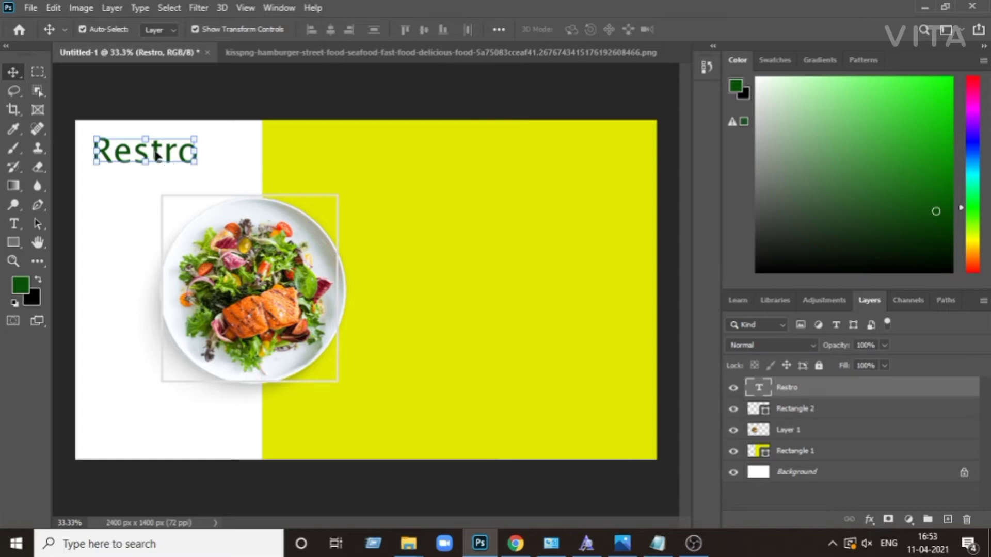
mouse_move(159, 154)
left_mouse_down()
mouse_move(519, 264)
mouse_move(532, 285)
left_mouse_up()
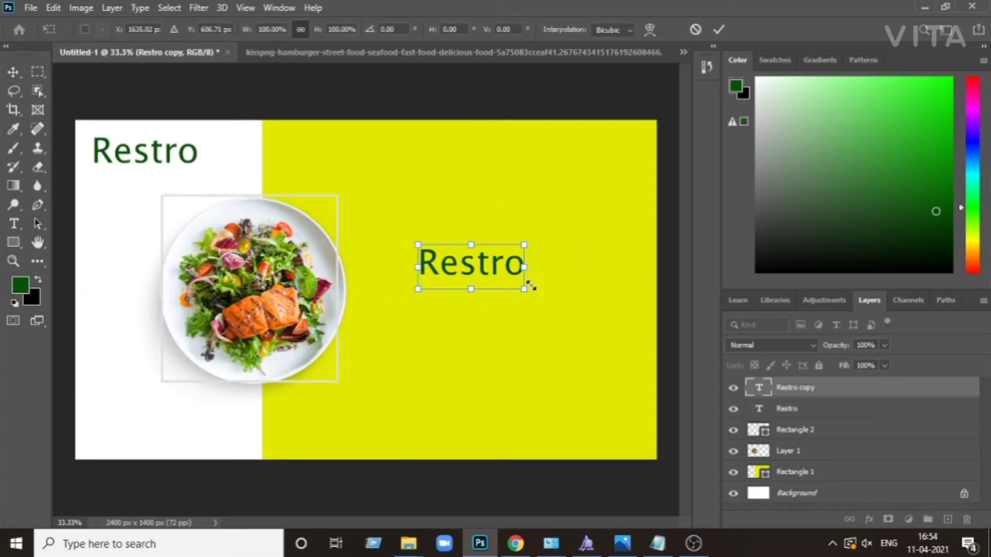
left_click_drag(522, 292, 585, 315)
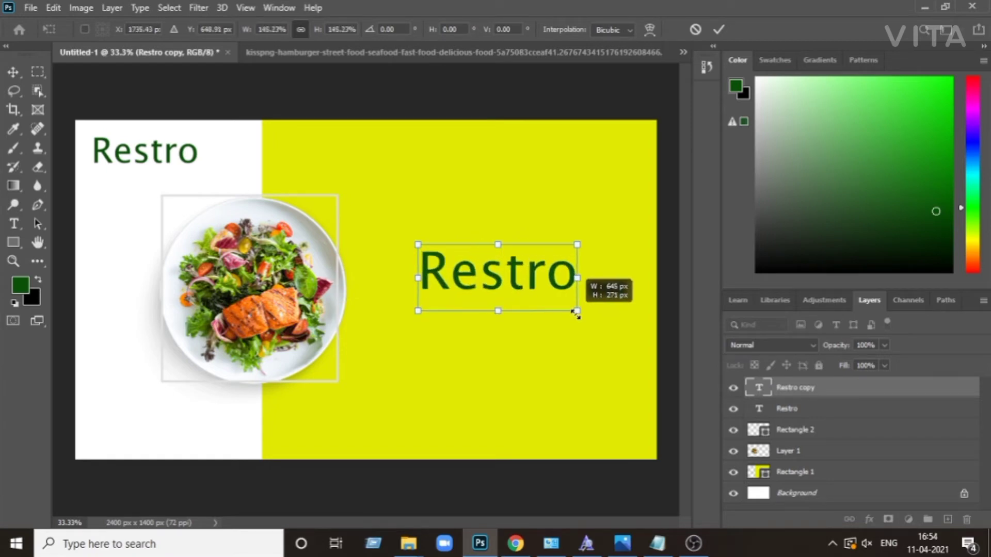
left_click_drag(513, 287, 498, 285)
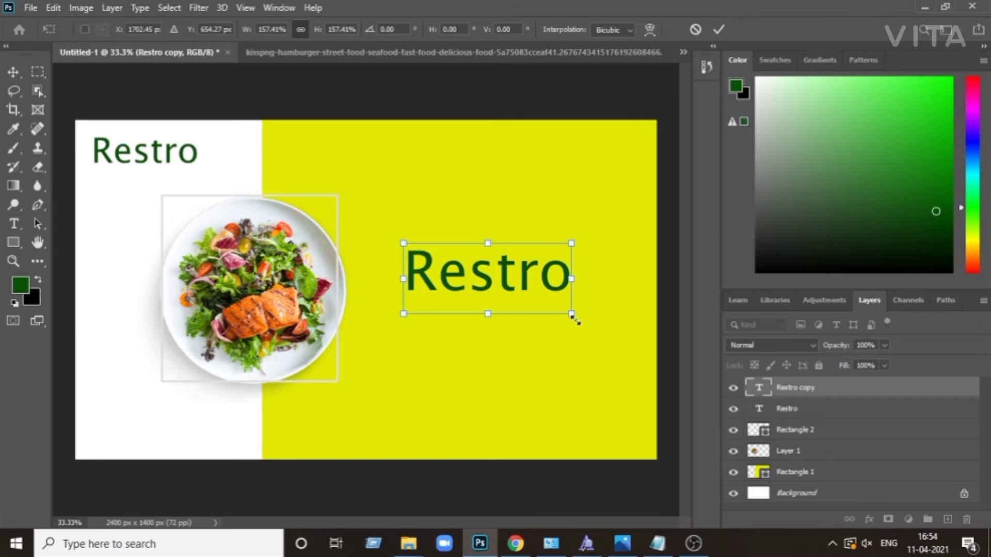
left_click_drag(573, 317, 584, 320)
mouse_move(540, 288)
left_mouse_down()
mouse_move(523, 268)
mouse_move(532, 285)
left_mouse_up()
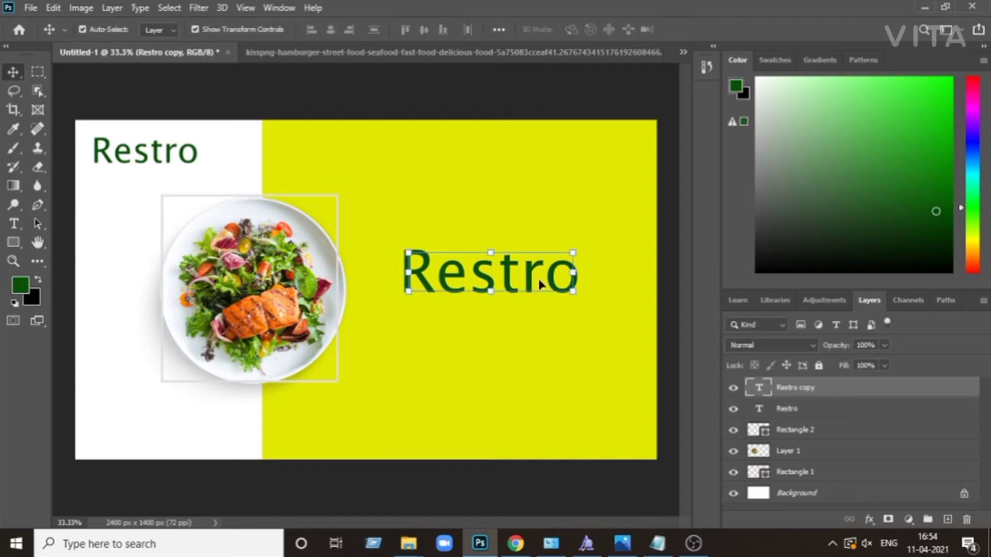
Step: Set the copied Restro title's font to MrEavesXLModNarOT-BoldItalic
key("t")
double_click(537, 278)
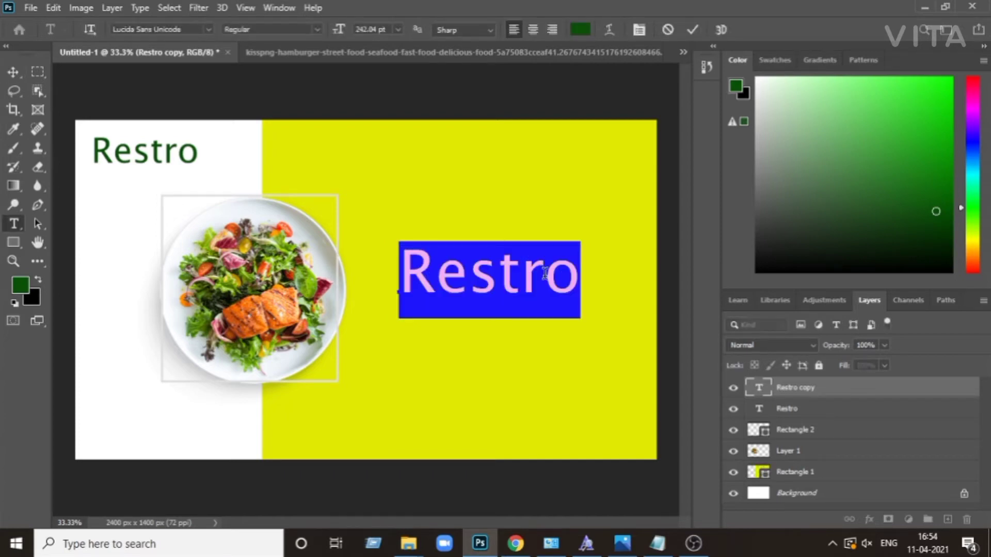
left_click(207, 29)
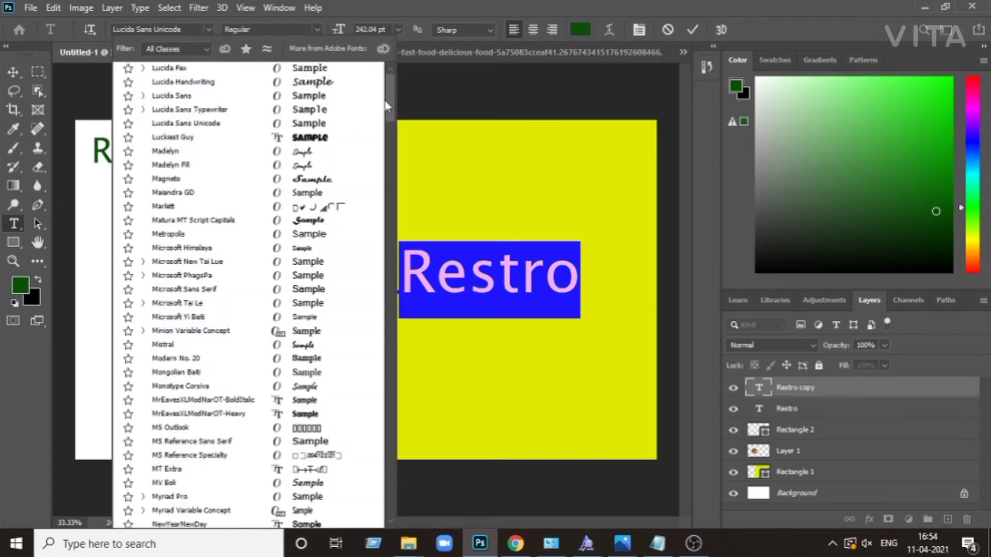
left_click(192, 28)
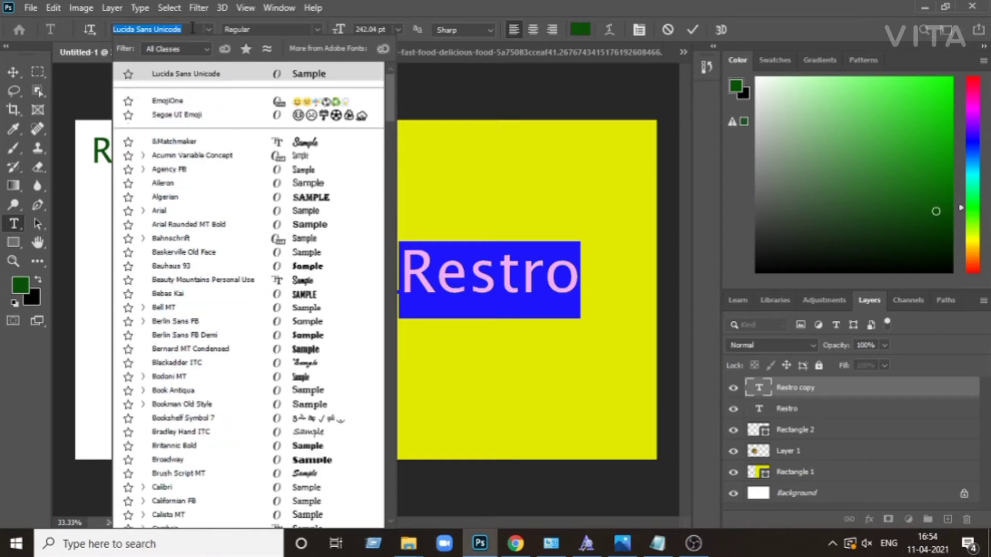
type("mr")
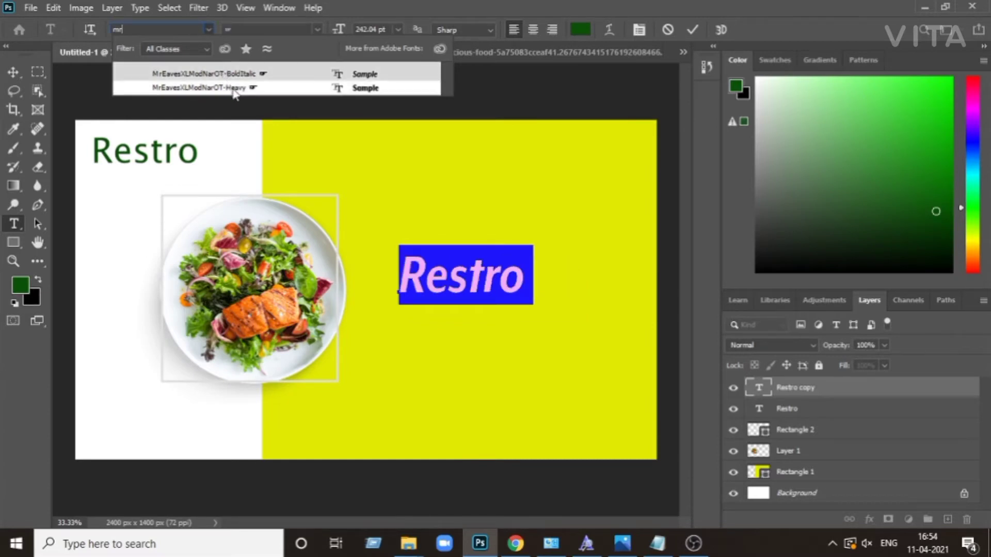
left_click(237, 73)
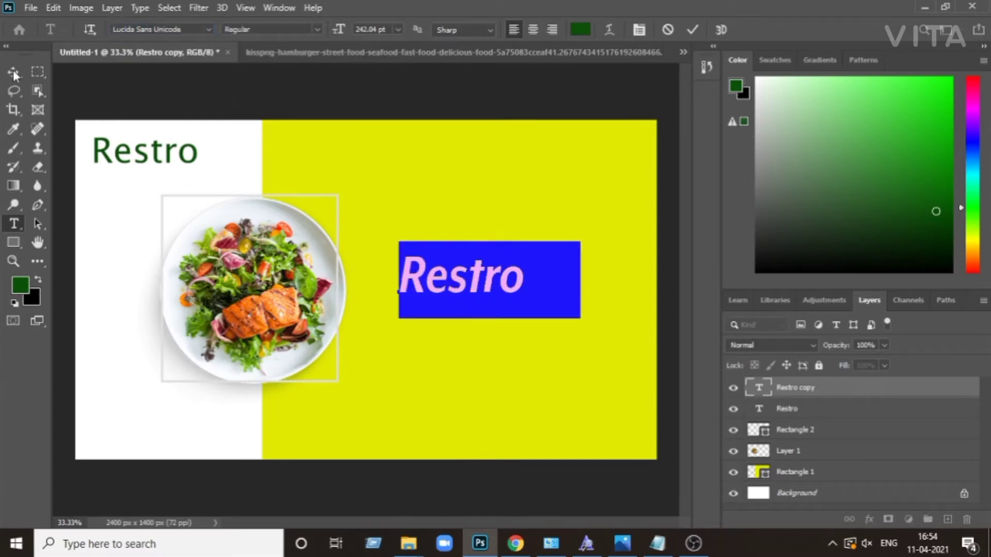
Step: Reposition the bold italic title and enlarge it to about 120%
left_click(13, 71)
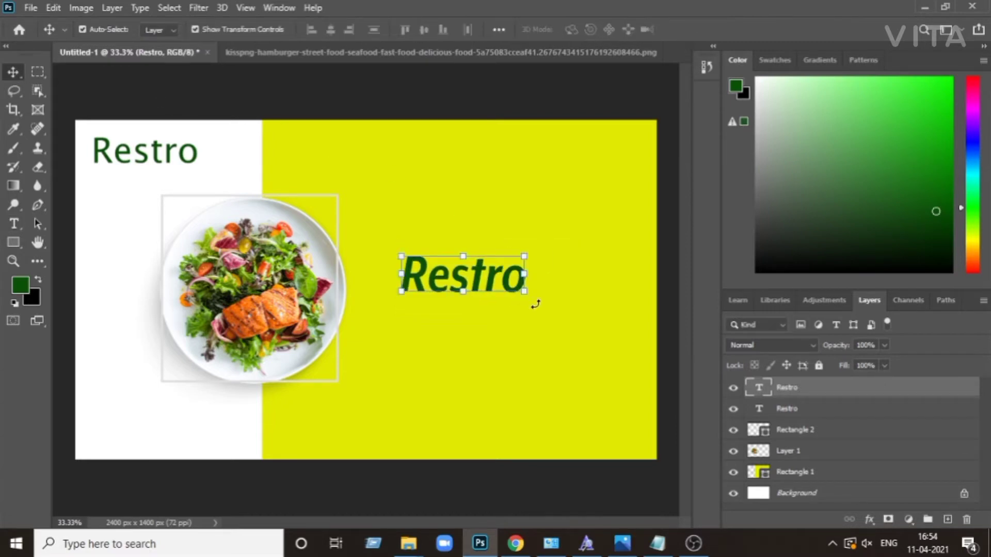
mouse_move(526, 303)
left_mouse_down()
mouse_move(579, 339)
mouse_move(500, 302)
left_mouse_up()
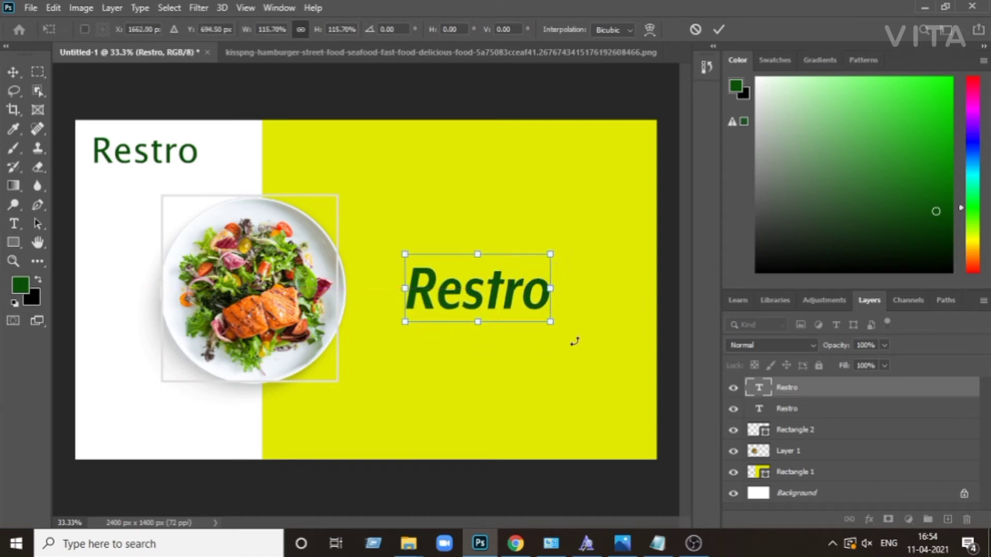
left_click_drag(551, 321, 556, 324)
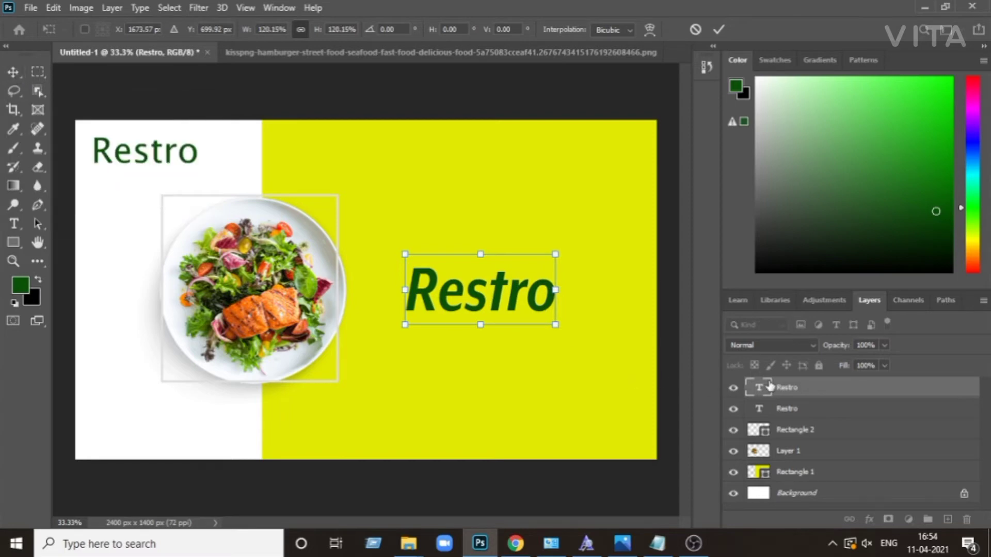
key("Return")
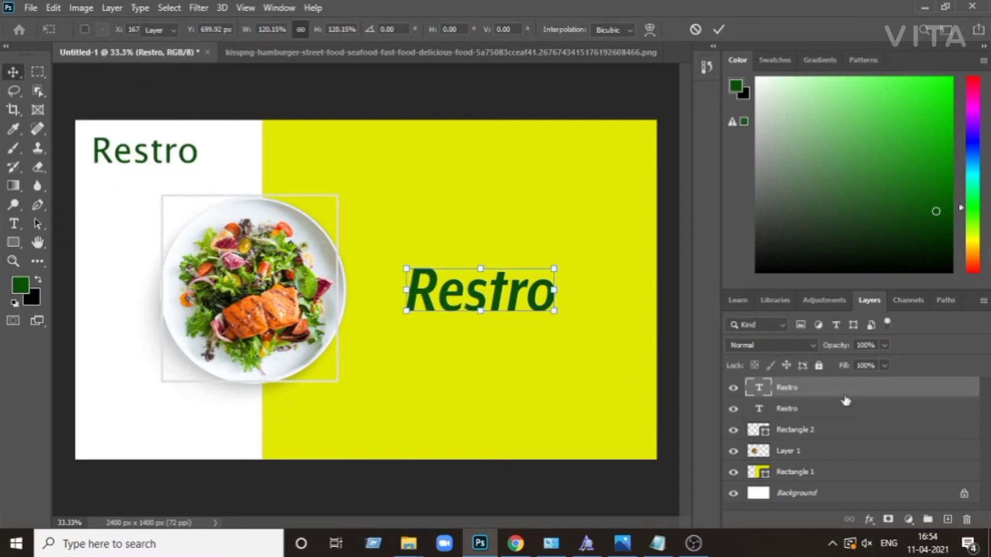
Step: Enable a drop shadow on the large Restro title and colour it dark green
double_click(841, 395)
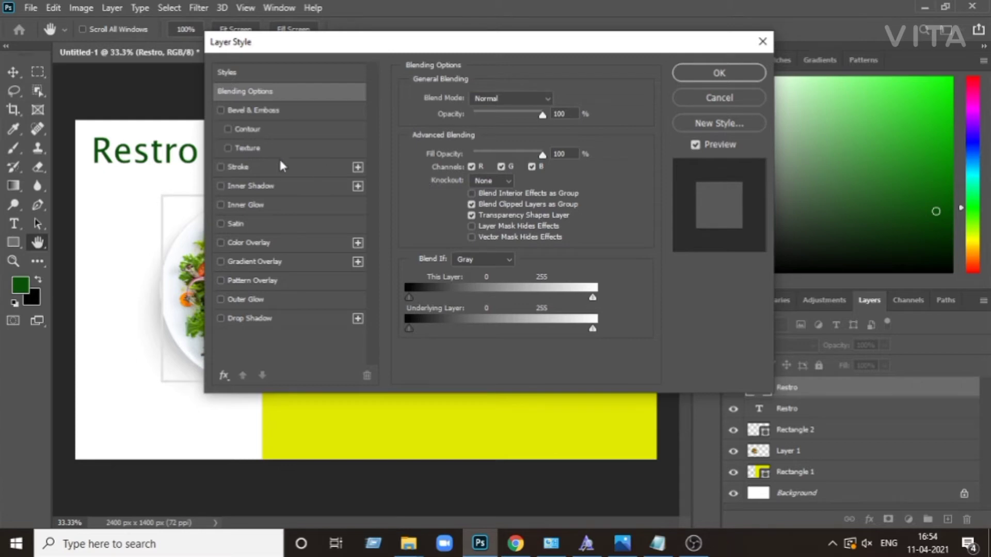
left_click(221, 318)
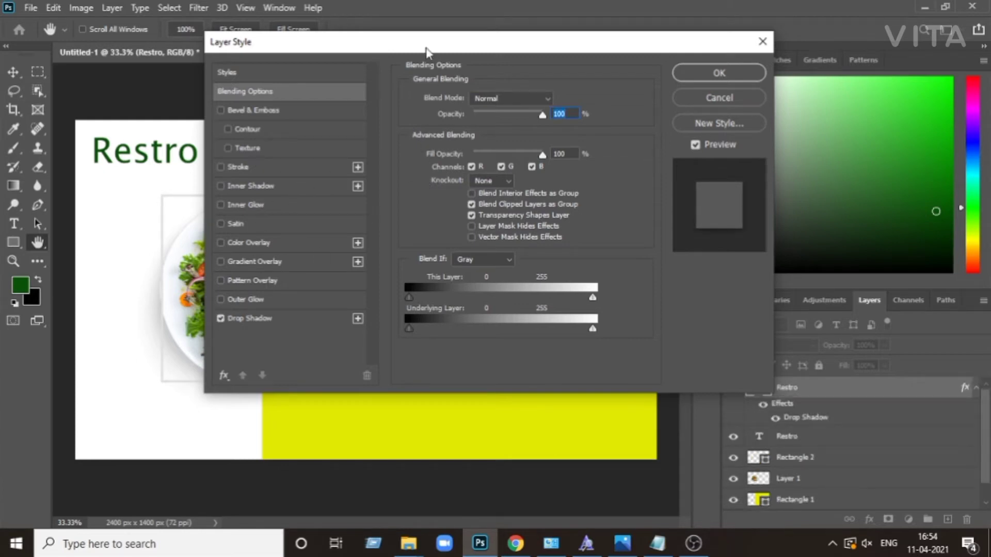
left_click_drag(426, 51, 646, 338)
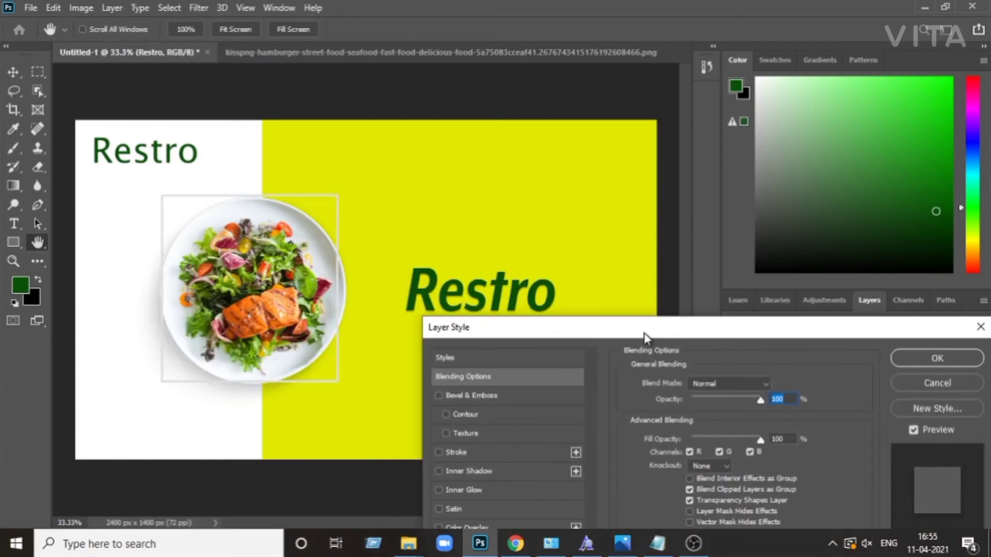
left_click_drag(644, 336, 794, 126)
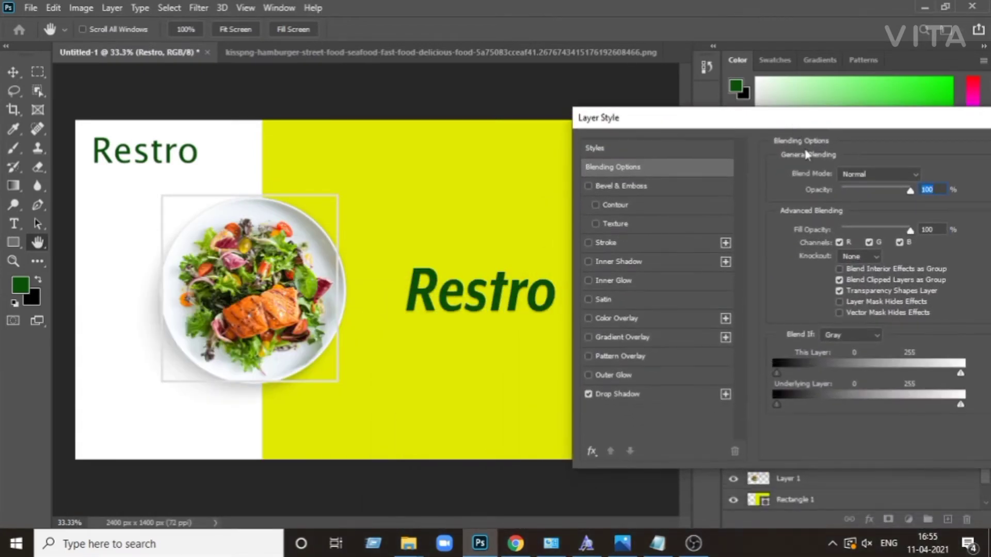
left_click(618, 397)
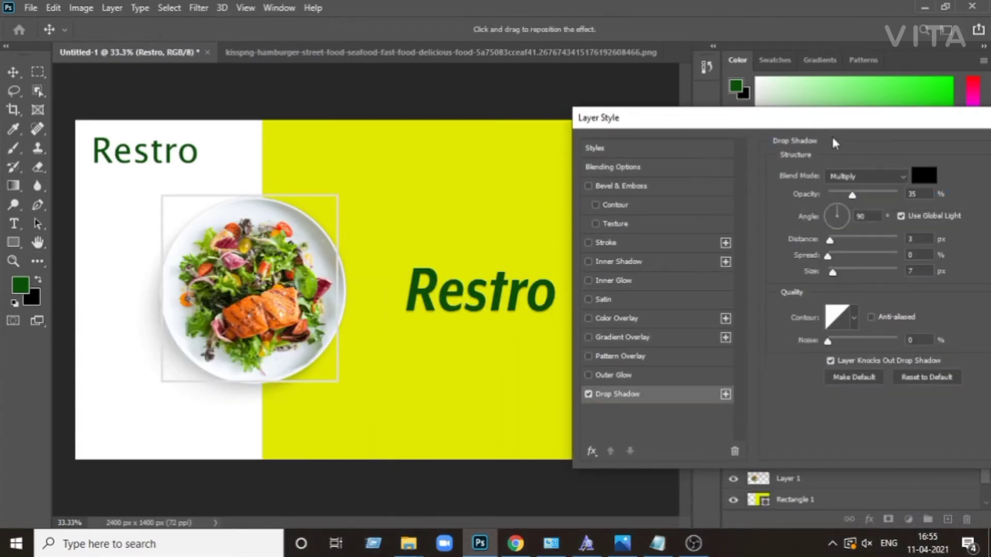
left_click(924, 176)
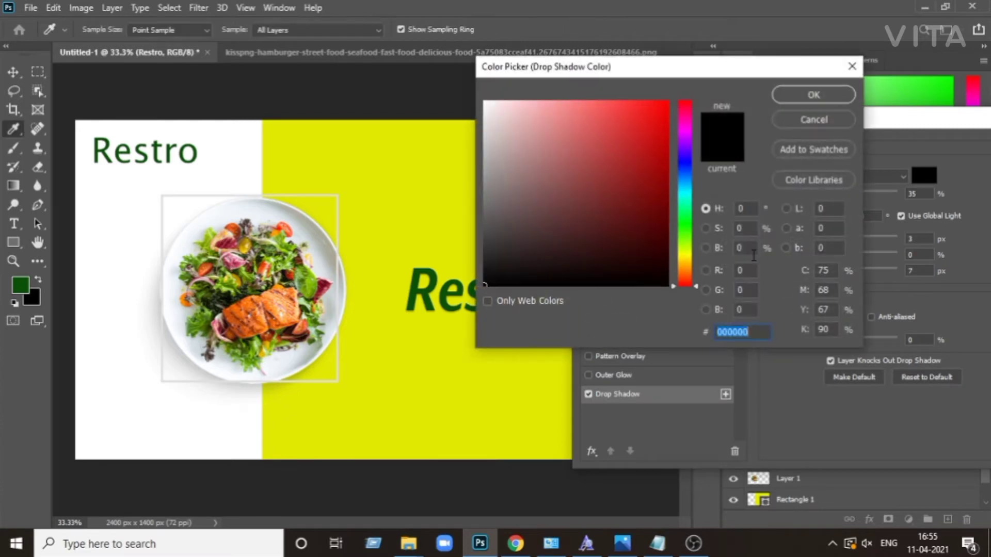
left_click(685, 222)
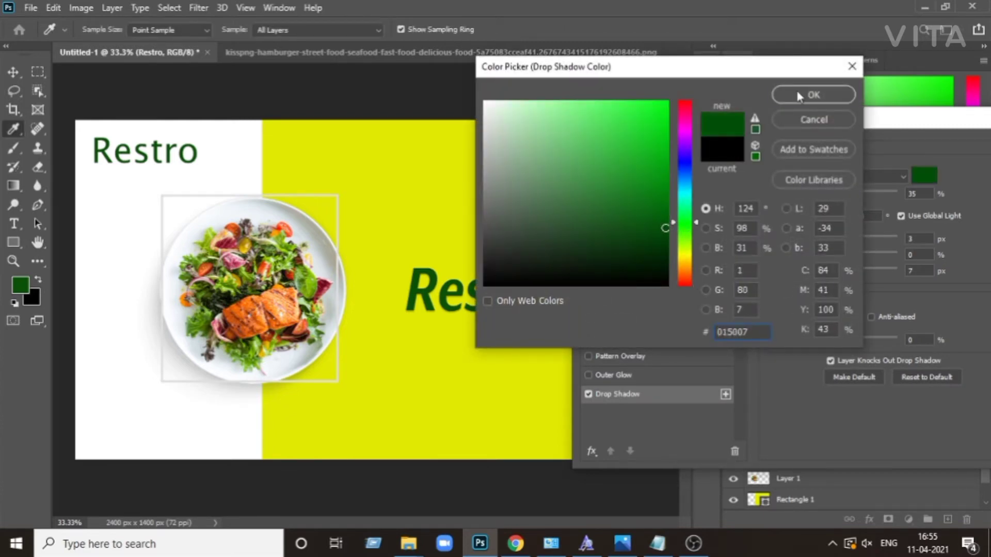
left_click(814, 94)
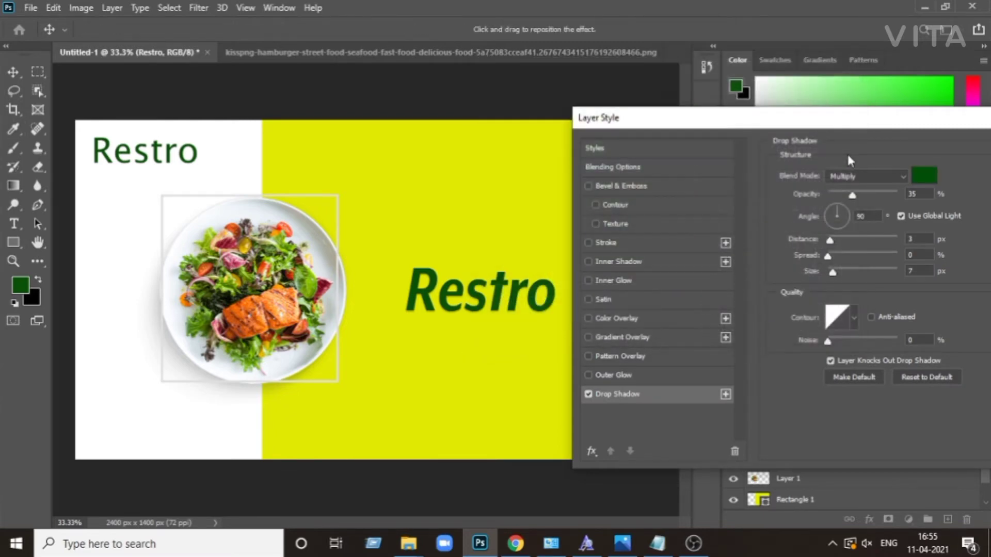
Step: Set the shadow to 46% opacity, 33° angle and 19% spread, roughing in distance and size
left_click(861, 195)
left_click_drag(829, 240, 841, 240)
left_click(840, 206)
left_click(847, 210)
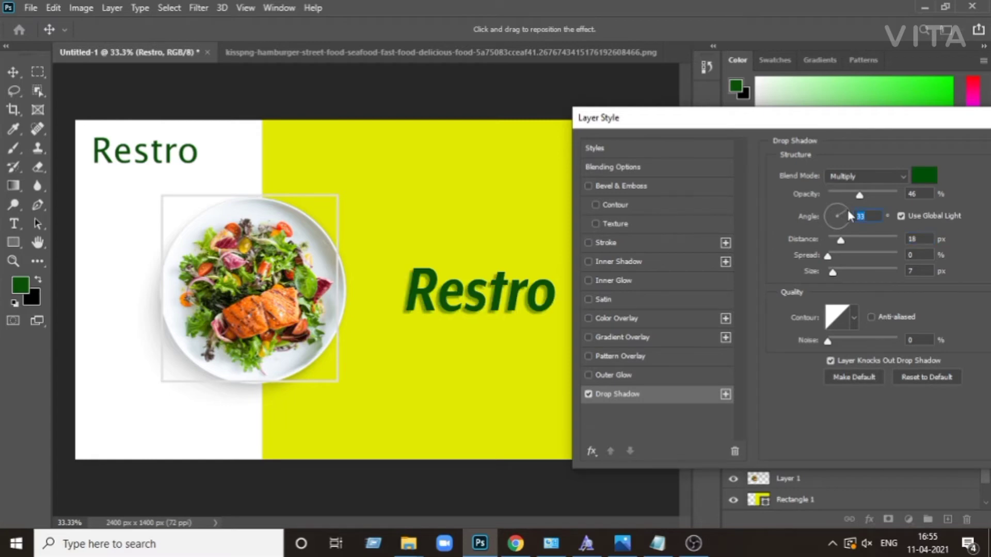
left_click_drag(831, 269, 840, 275)
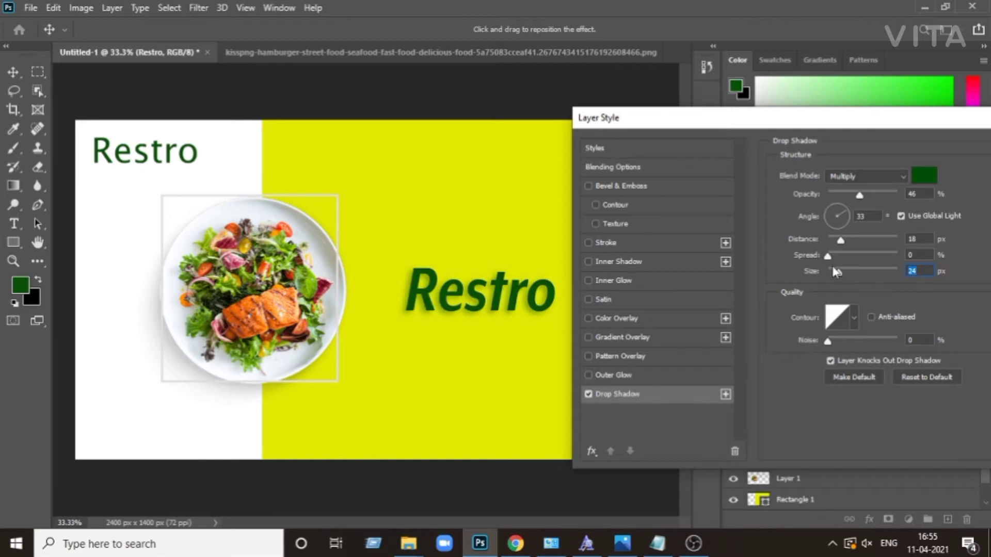
mouse_move(828, 257)
left_mouse_down()
mouse_move(853, 260)
mouse_move(841, 258)
left_mouse_up()
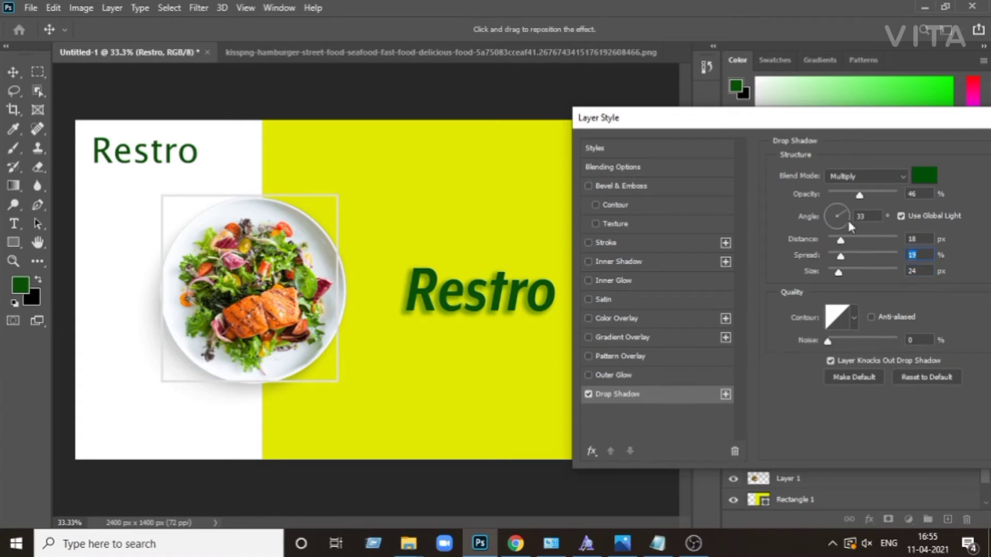
left_click_drag(842, 247, 839, 247)
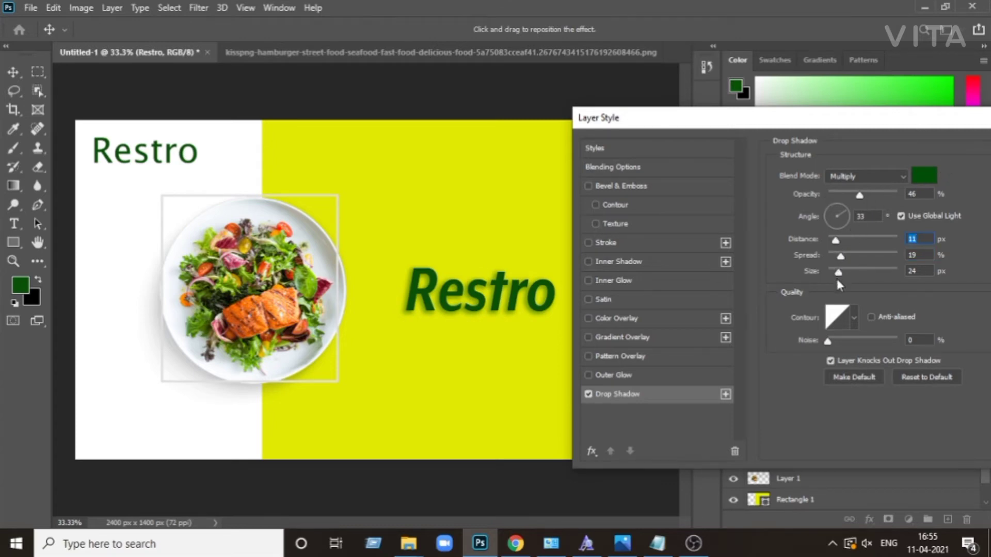
left_click_drag(840, 274, 836, 276)
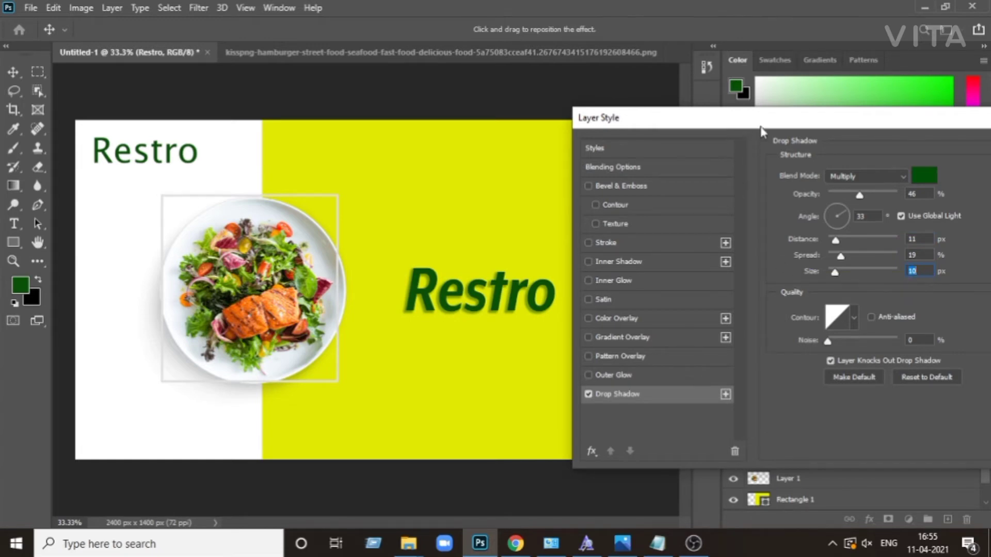
left_click_drag(761, 127, 606, 125)
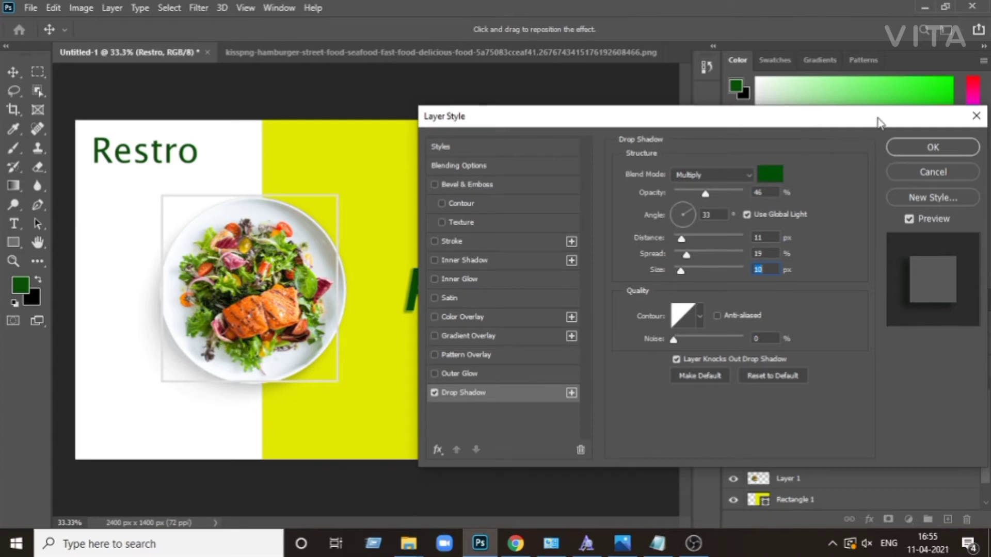
left_click_drag(735, 124, 833, 112)
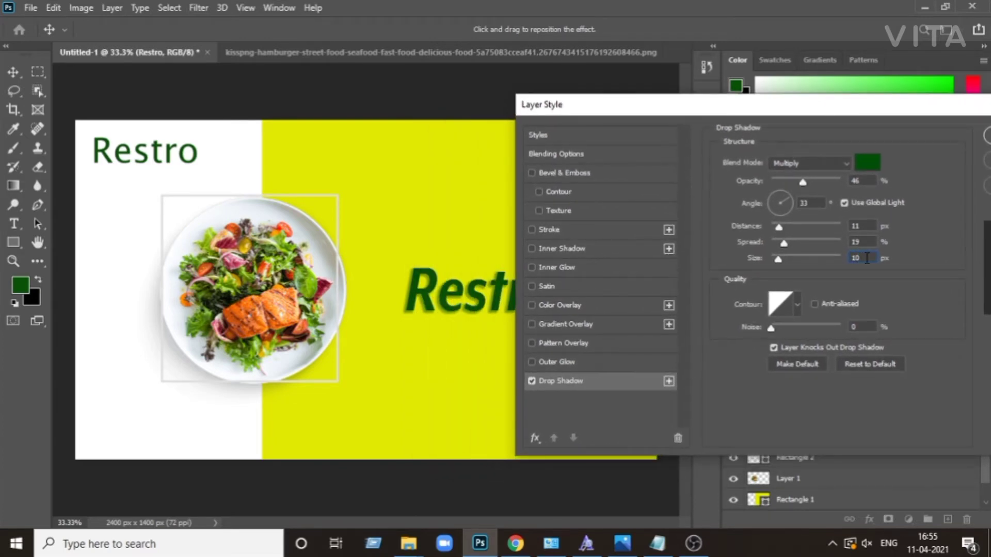
Step: Set the shadow size to 13 px and distance to 8 px, then apply the style
key("Up")
key("Up")
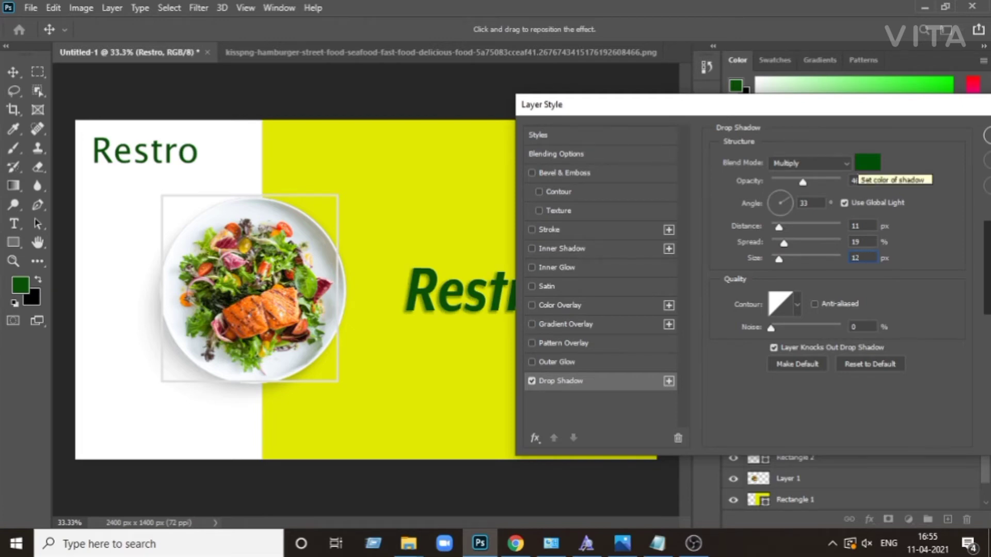
key("BackSpace")
type("3")
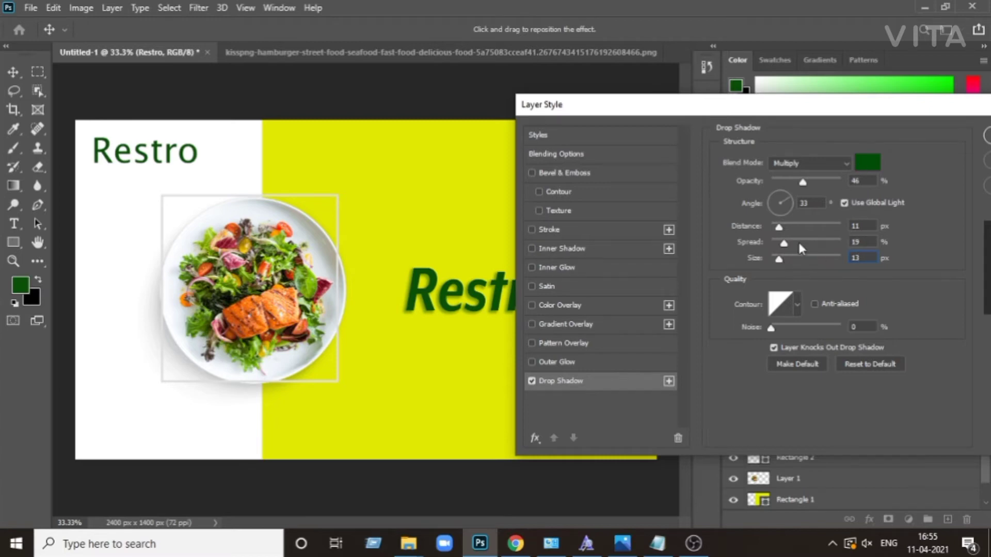
left_click(781, 232)
left_click_drag(780, 231, 777, 232)
left_click_drag(749, 106, 678, 108)
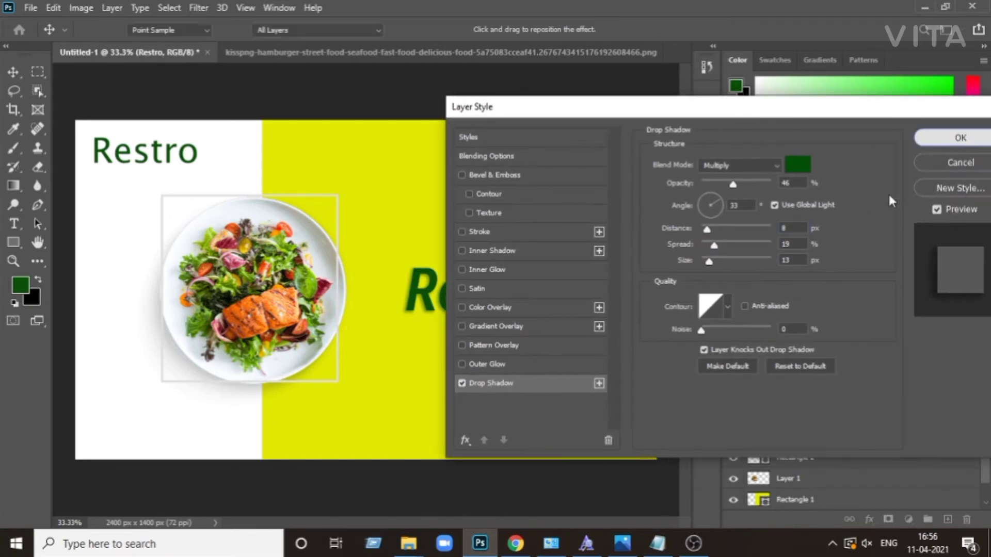
left_click(960, 137)
Step: Add a FOOD text layer above Restro and scale it up
left_click(157, 82)
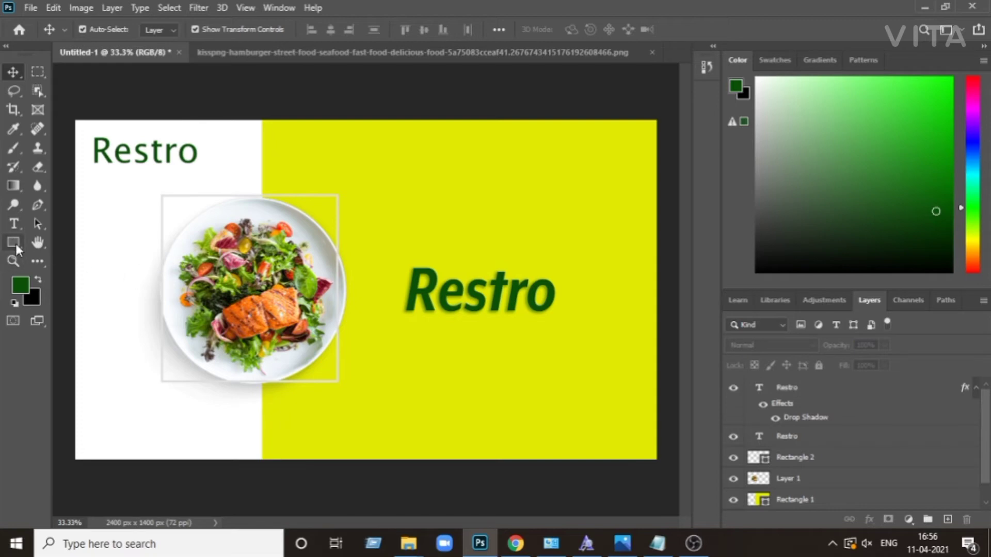
left_click(13, 223)
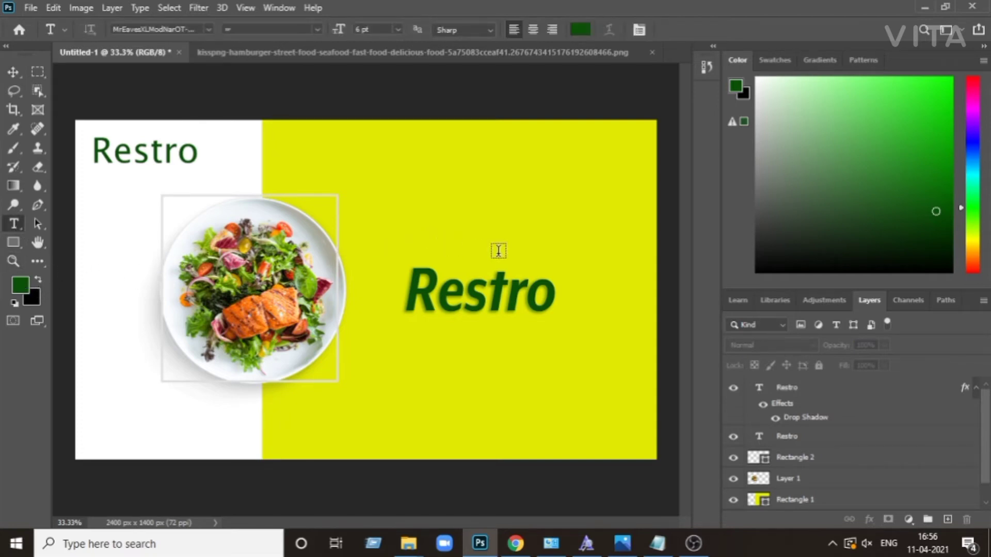
left_click(434, 236)
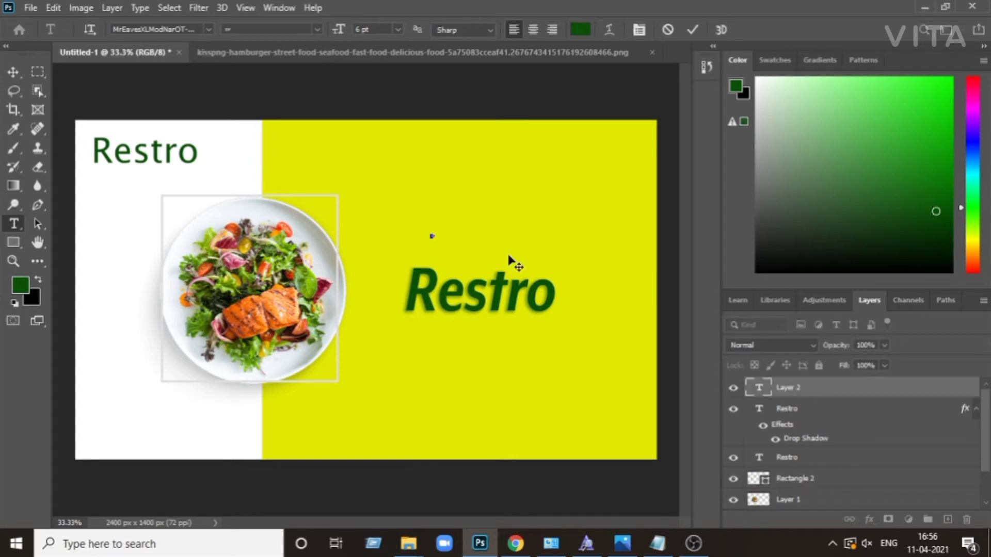
left_click(14, 77)
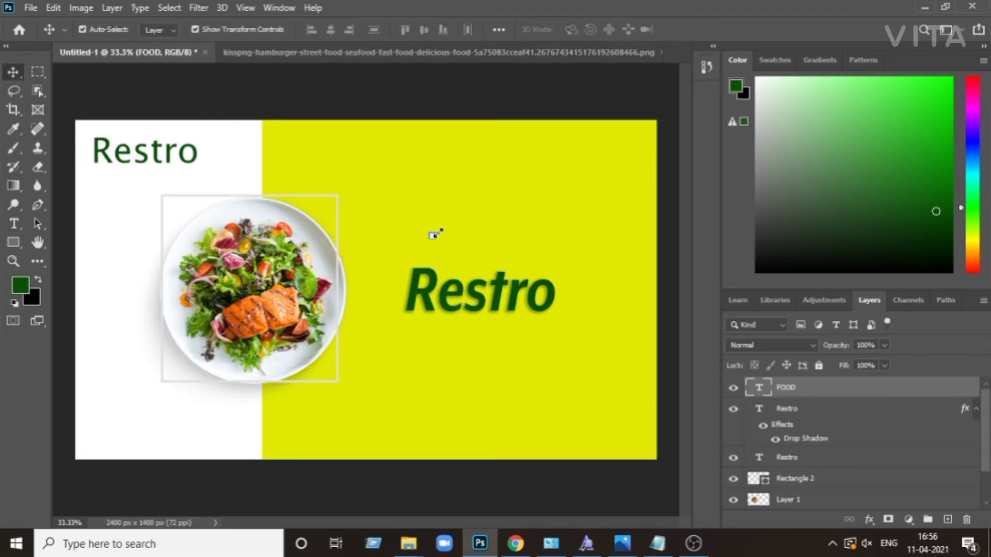
left_click_drag(436, 233, 467, 232)
key("Return")
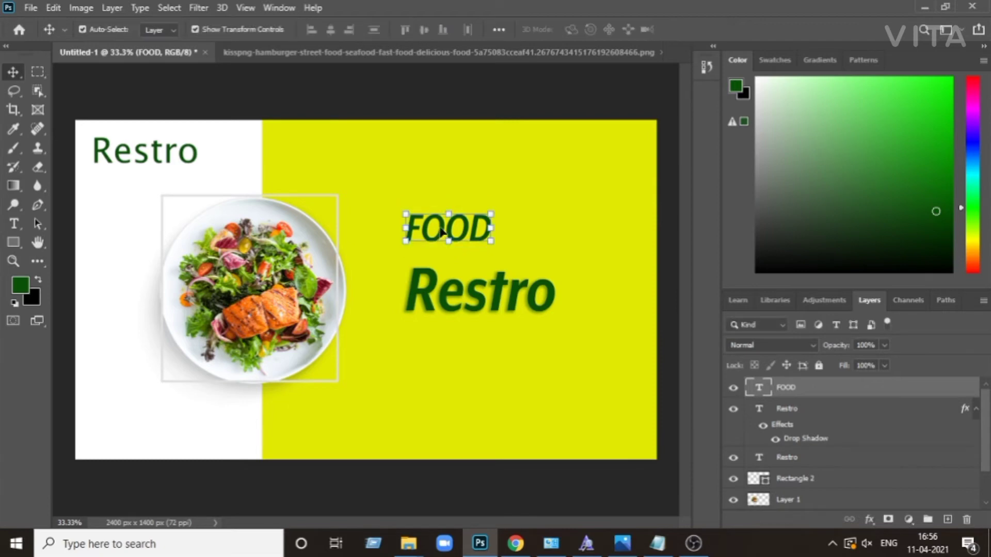
Step: Make the FOOD text white (#ffffff)
double_click(442, 232)
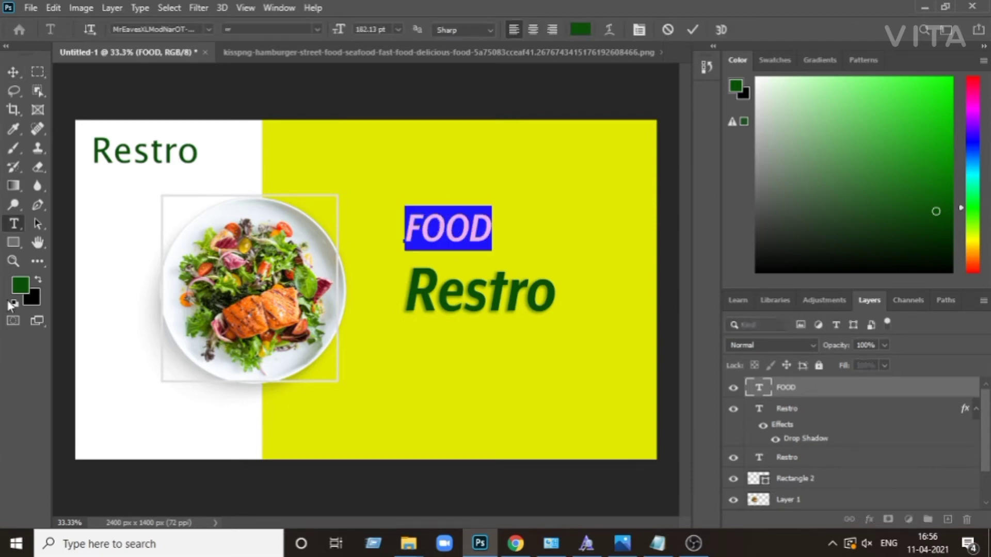
left_click(20, 283)
type("ffffff")
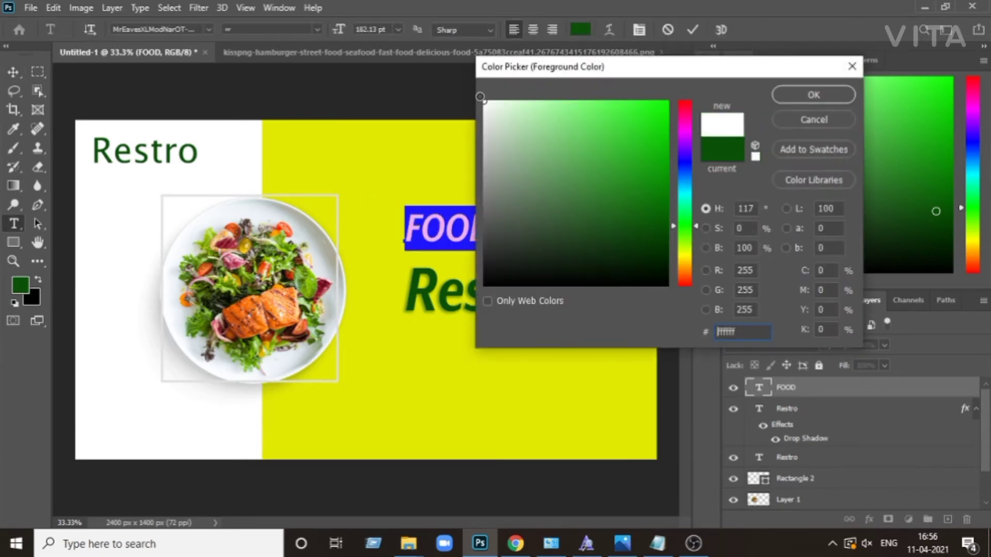
left_click(799, 101)
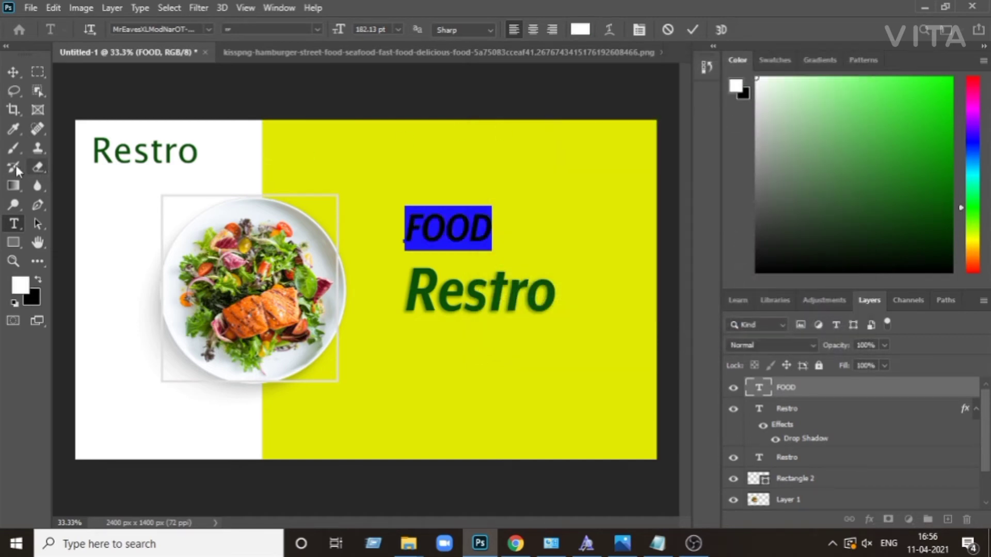
left_click(16, 70)
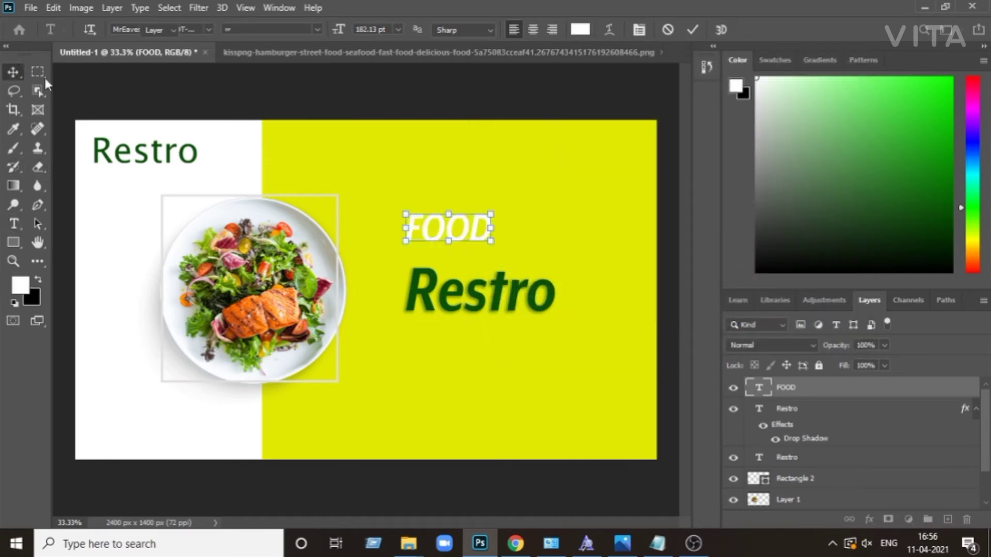
Step: Set FOOD in Lucida Sans Unicode and move it directly above the Restro title
double_click(462, 220)
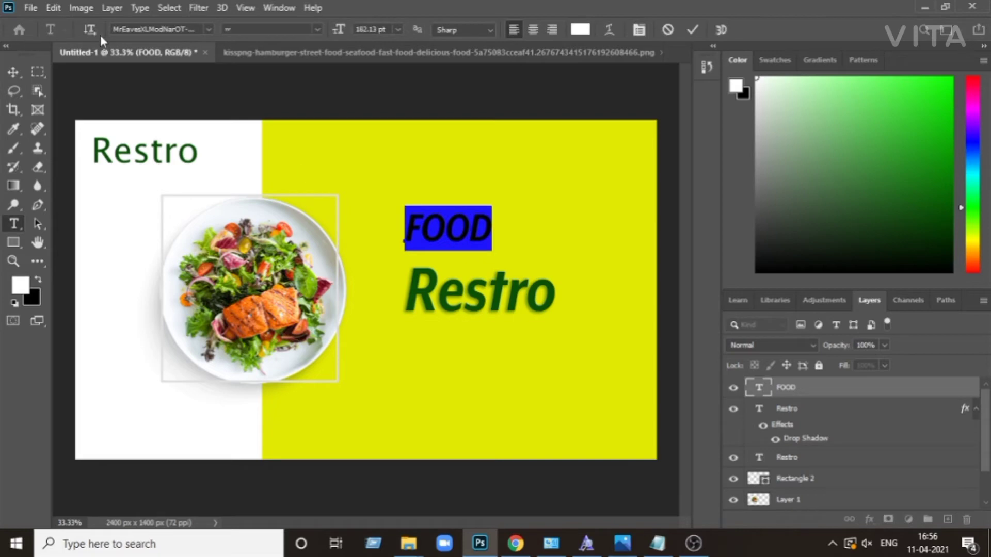
left_click(207, 29)
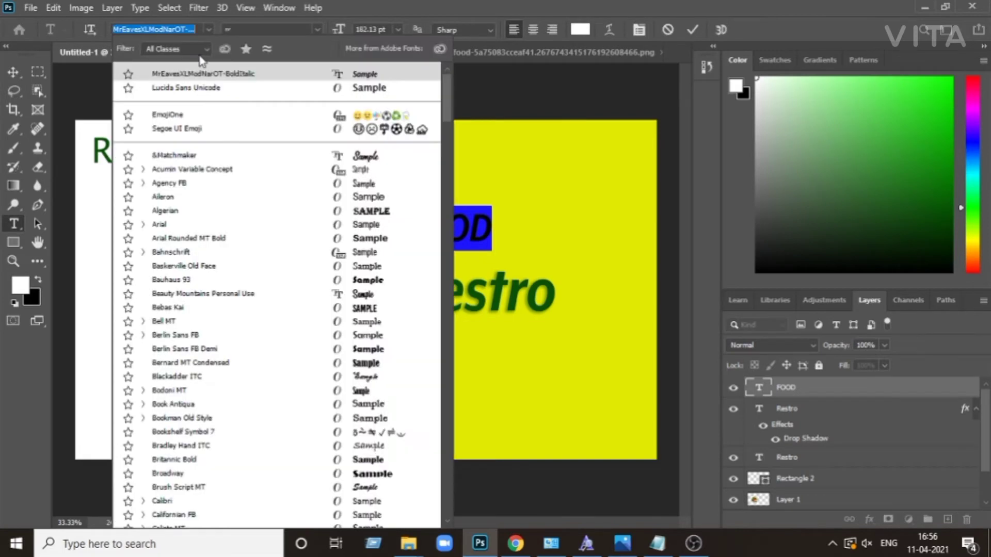
left_click(258, 90)
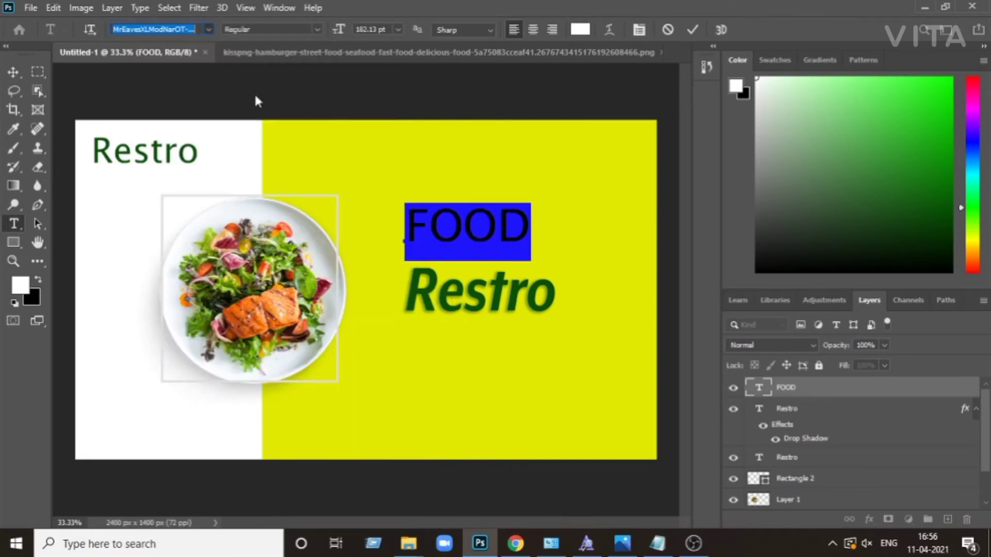
left_click(13, 72)
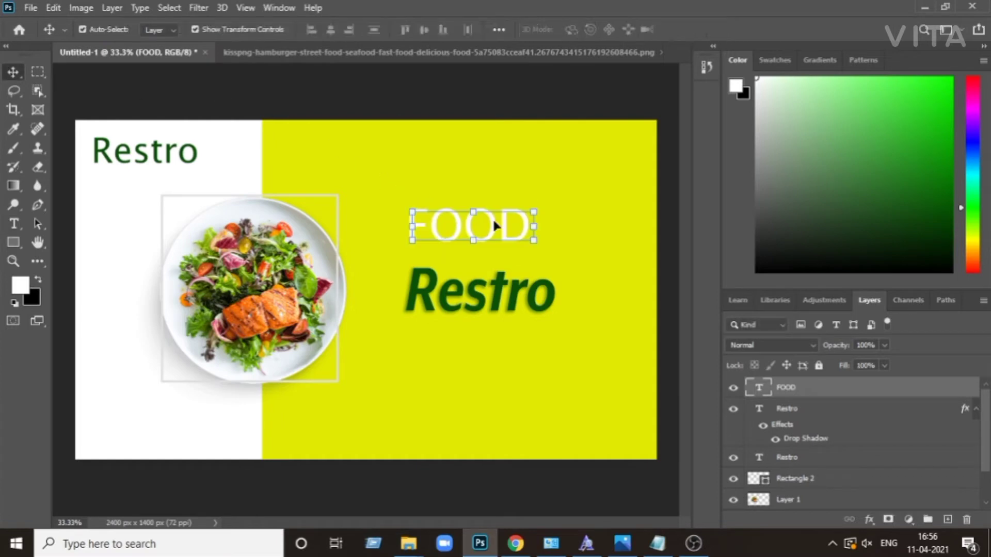
left_click_drag(496, 221, 588, 283)
Step: Enlarge FOOD to about 126%, nudging it slightly right and down
key("ctrl+t")
left_click_drag(553, 243, 567, 252)
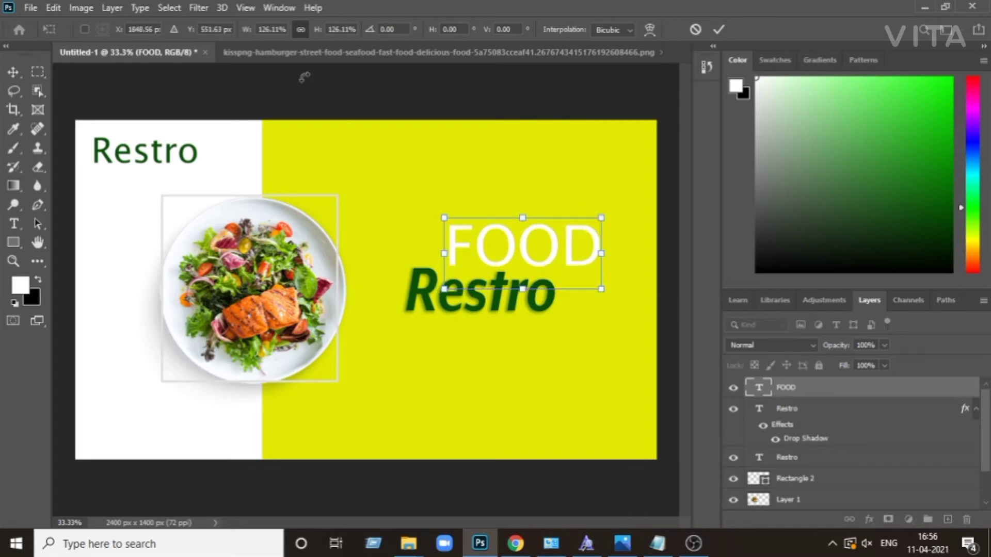
key("Return")
left_click(410, 98)
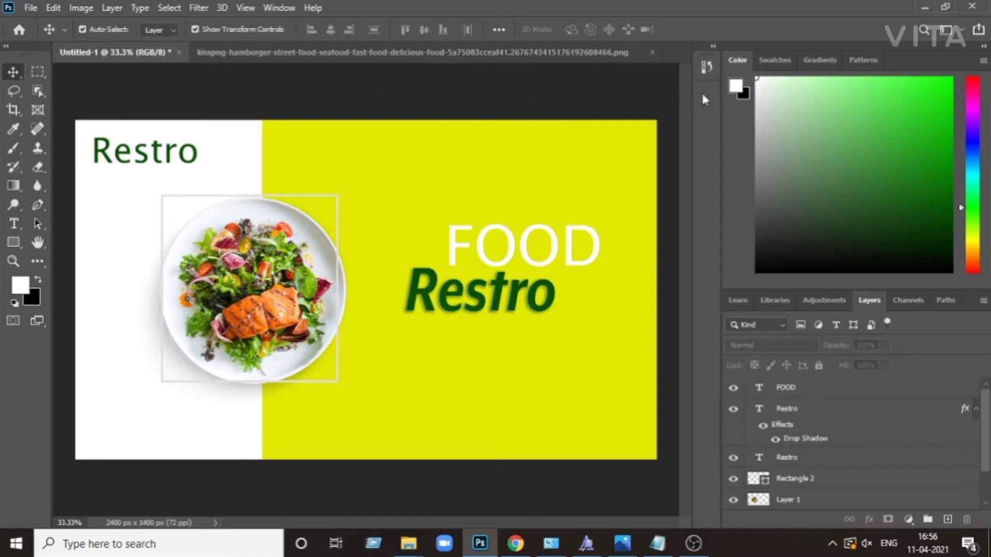
left_click(572, 249)
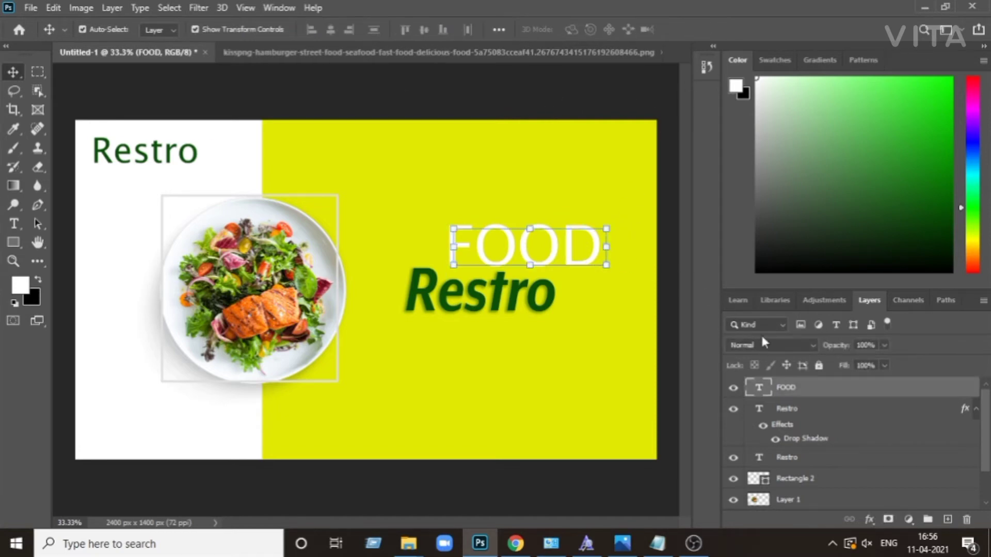
Step: Apply a Drop Shadow layer style to the white FOOD title to match Restro
double_click(819, 394)
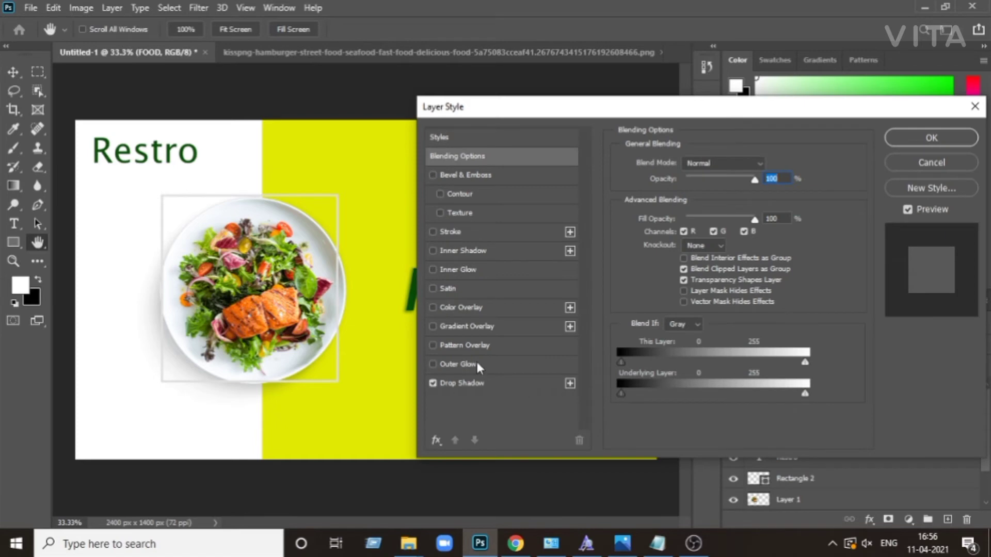
mouse_move(653, 115)
left_mouse_down()
mouse_move(756, 270)
mouse_move(760, 332)
mouse_move(535, 81)
left_mouse_up()
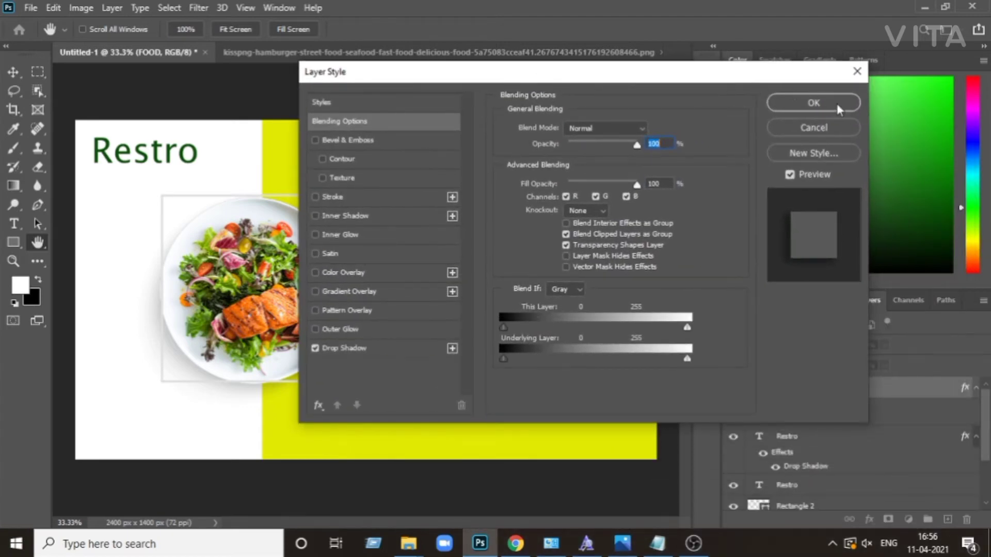
left_click(837, 107)
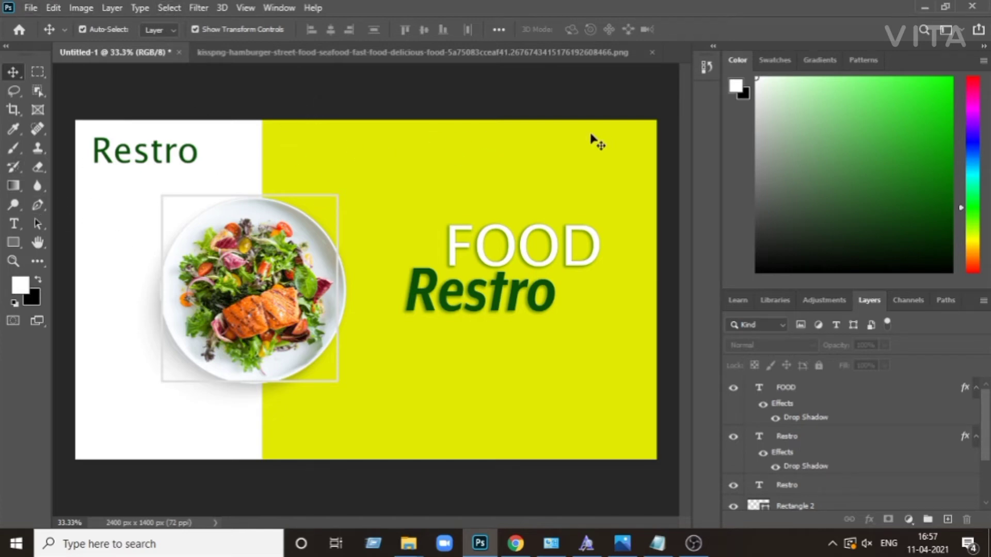
Step: Set the foreground to dark green #085205 and draw a 342 × 100 px rectangle below Restro
left_click(20, 285)
left_click(658, 227)
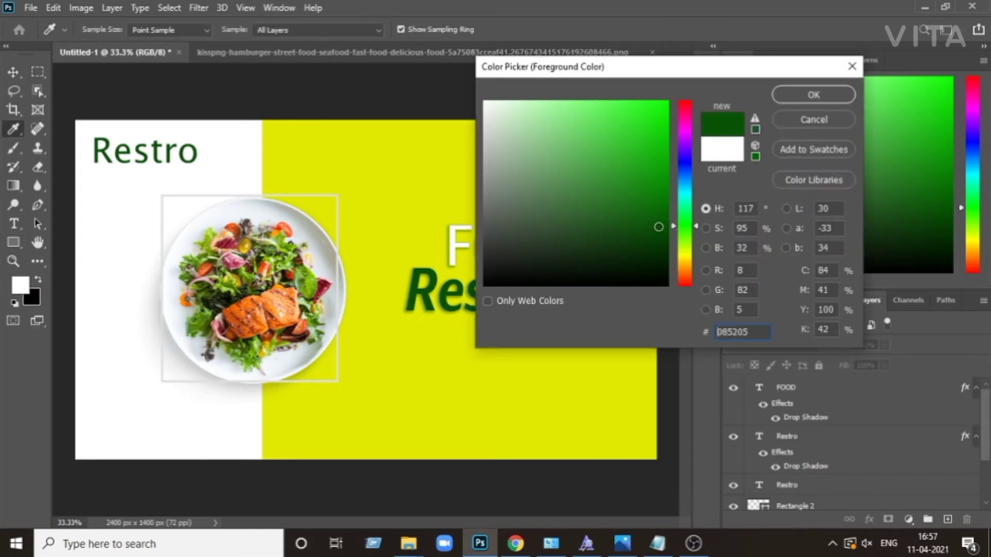
left_click(816, 98)
left_click(17, 244)
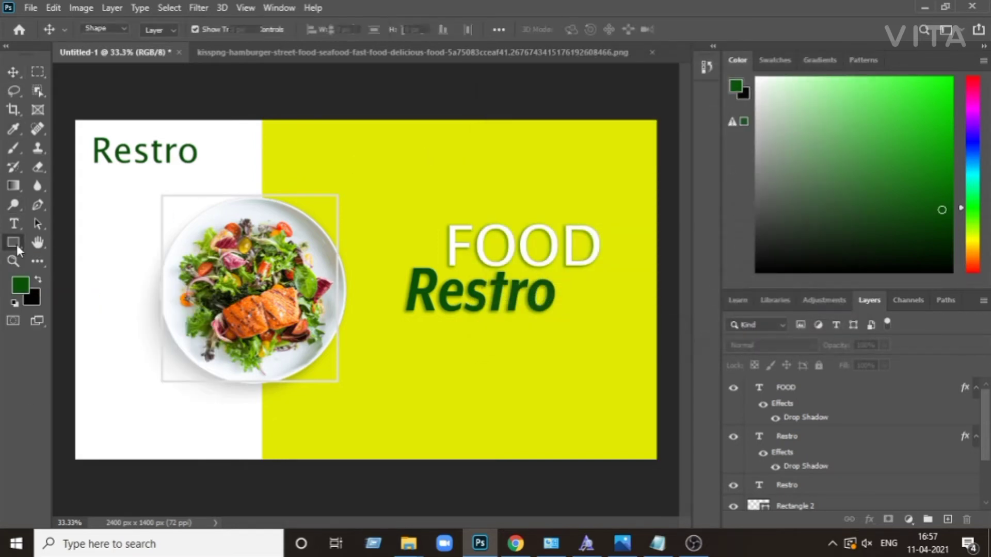
left_click(40, 244)
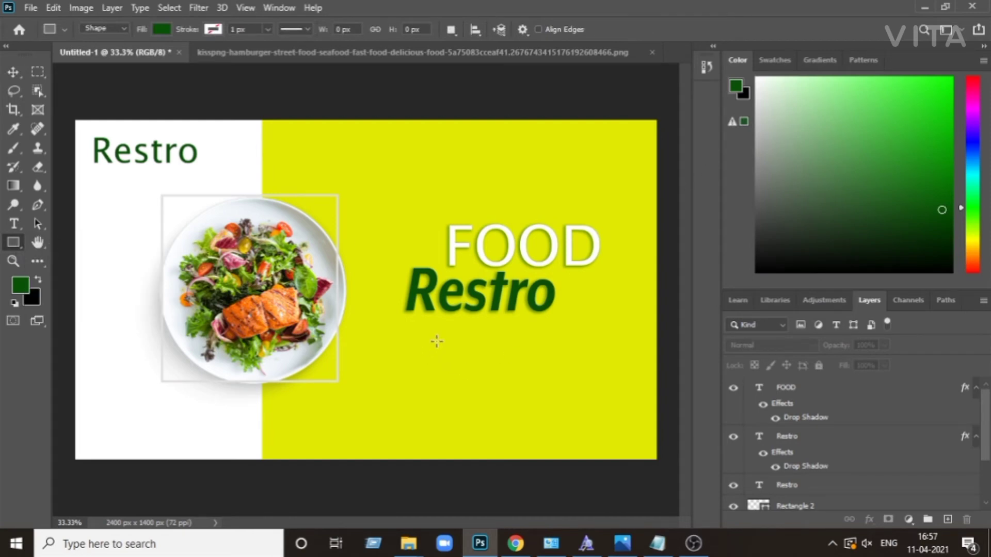
left_click_drag(454, 332, 535, 354)
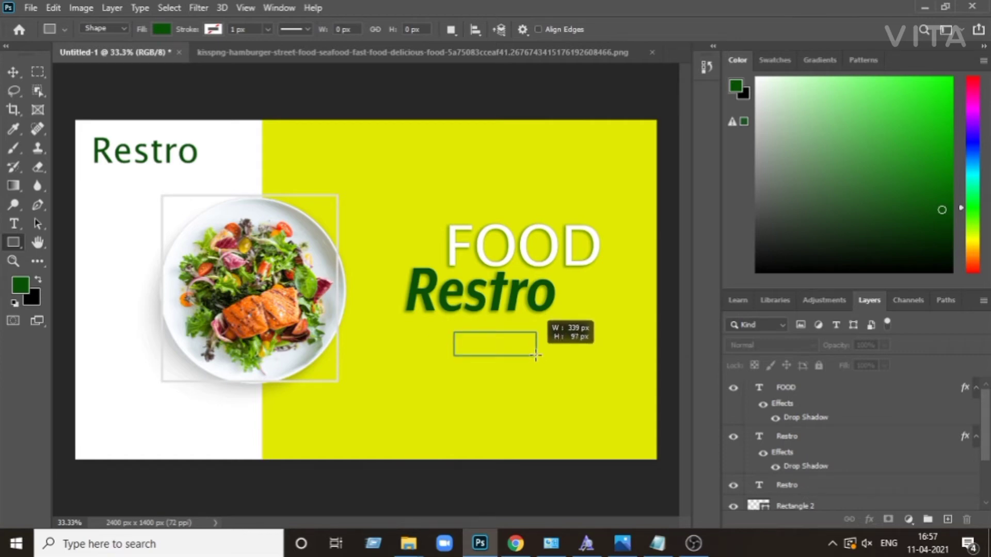
left_click_drag(535, 354, 536, 356)
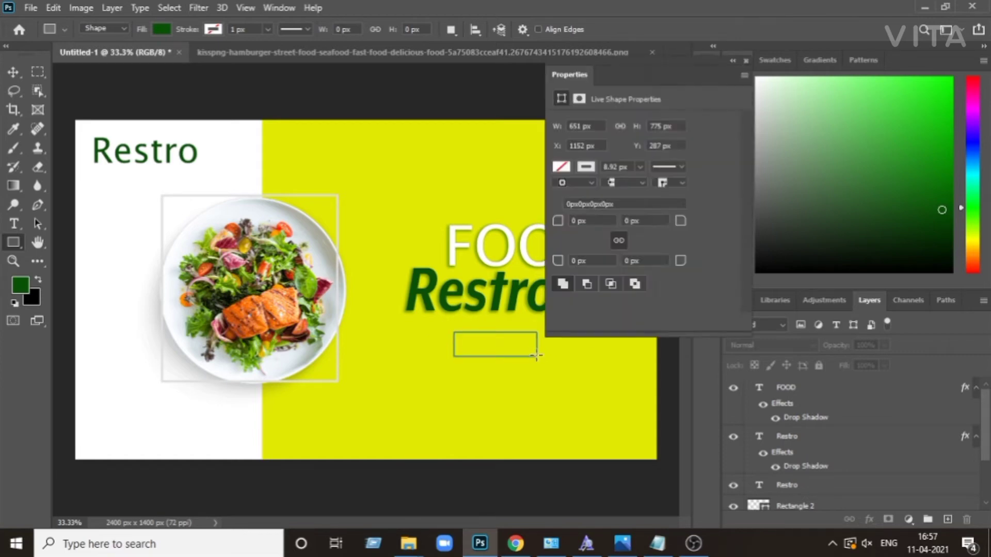
Step: Adjust the rectangle's stroke options and round all four linked corners to 50 px
left_click(581, 183)
left_click(625, 182)
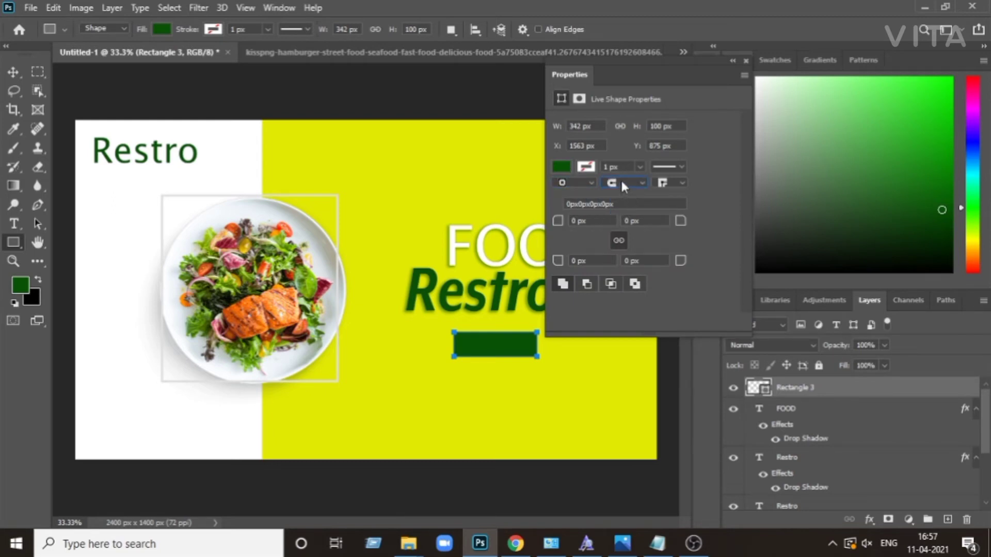
left_click(624, 183)
left_click(619, 241)
left_click_drag(564, 226, 593, 226)
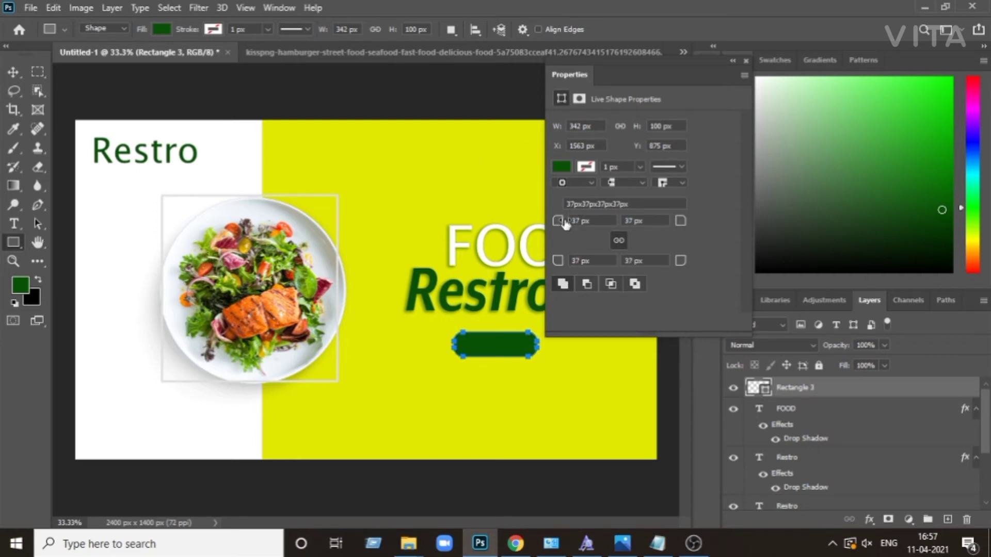
left_click_drag(568, 222, 574, 226)
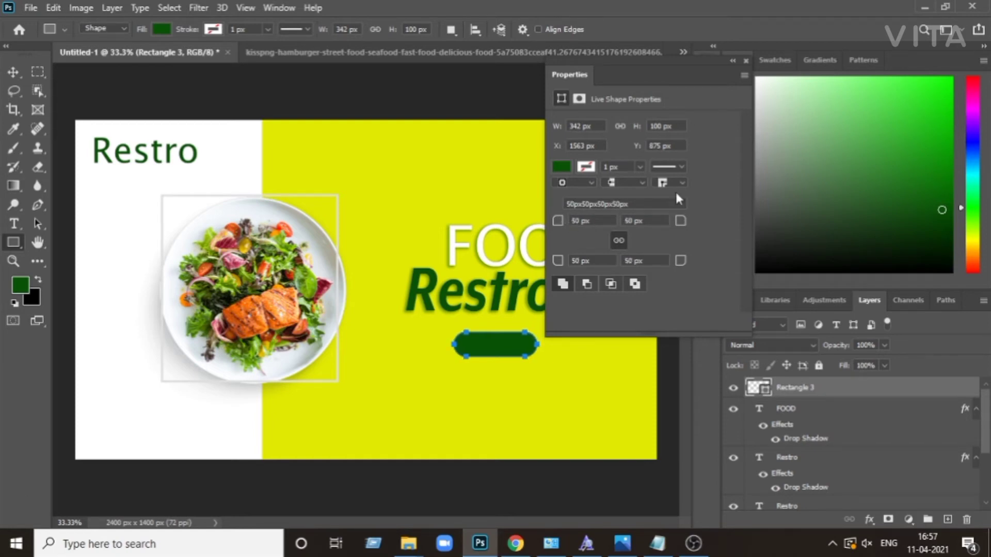
left_click(746, 61)
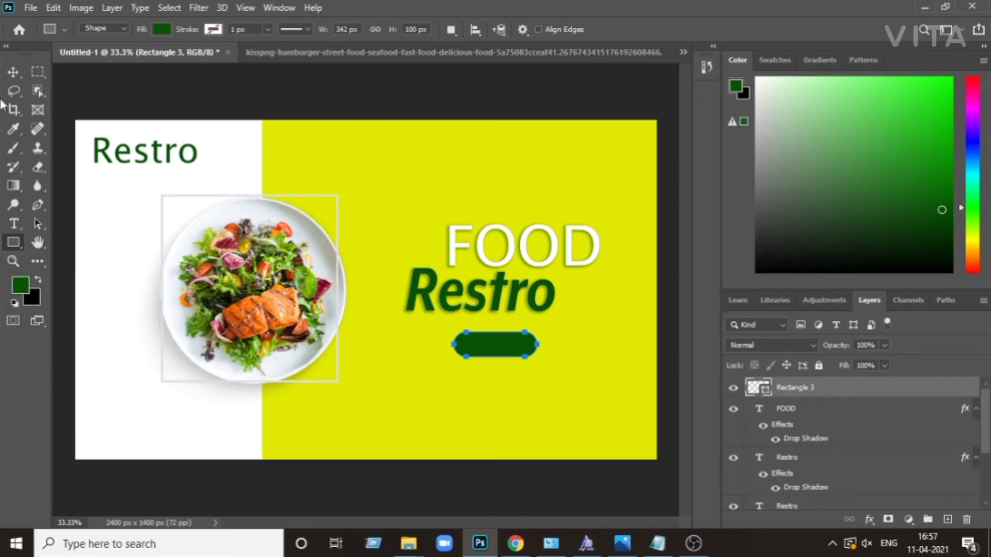
Step: Fill the rounded Rectangle 3 with white using the options-bar Fill swatch
left_click(159, 28)
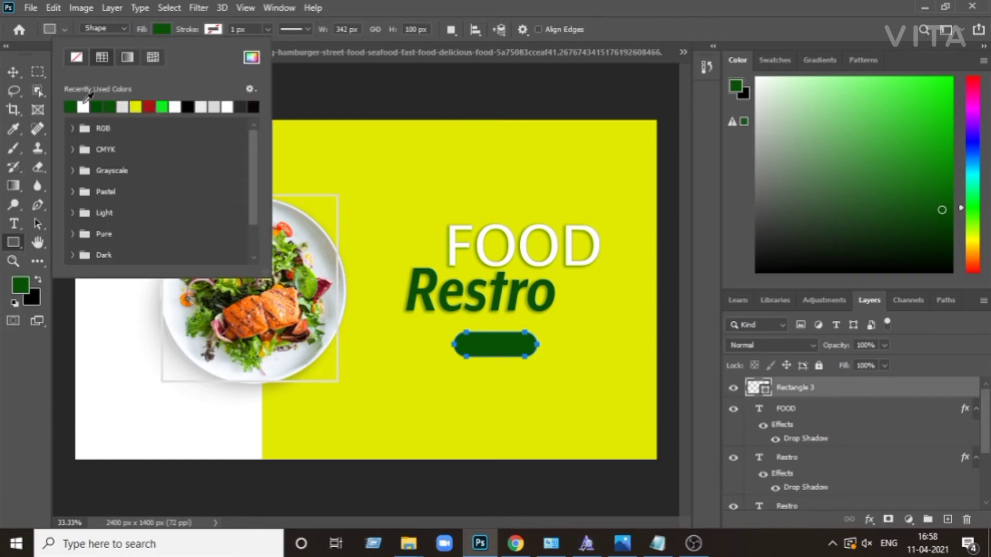
left_click(83, 106)
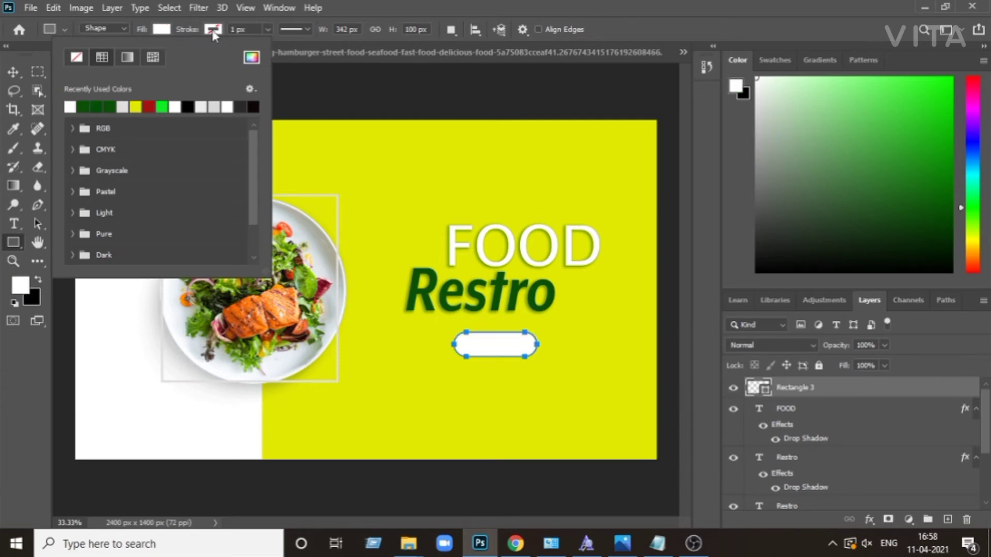
left_click(344, 7)
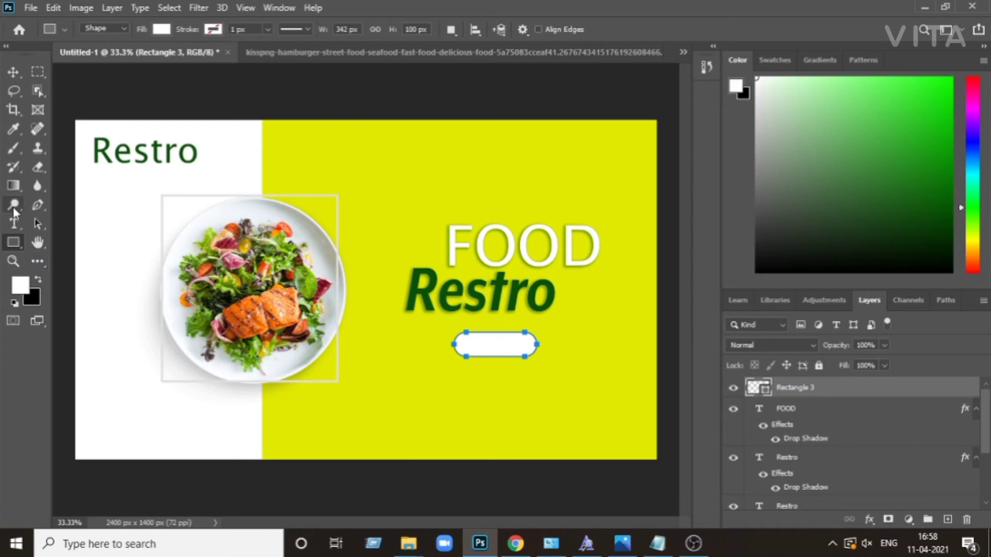
left_click(14, 223)
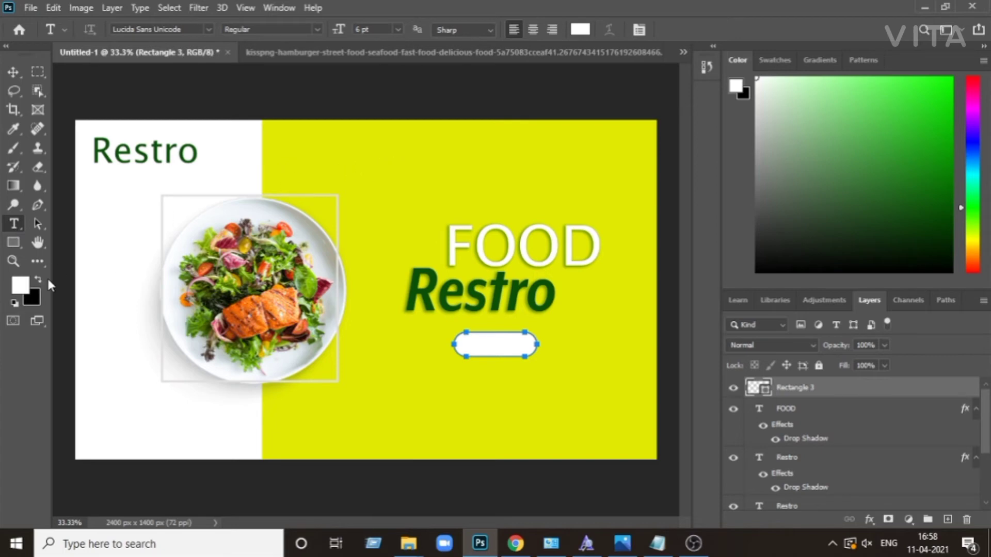
Step: Add an ORDER text layer on the yellow panel and scale it up to 88.91 pt
left_click(405, 179)
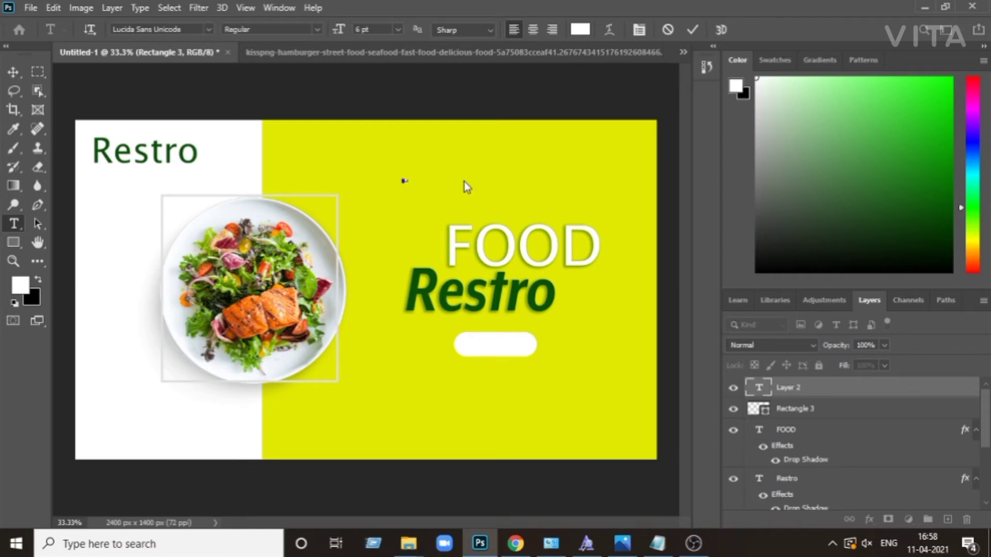
type("ORDER")
left_click(14, 73)
key("ctrl+t")
mouse_move(407, 177)
left_mouse_down()
mouse_move(485, 184)
mouse_move(431, 162)
left_mouse_up()
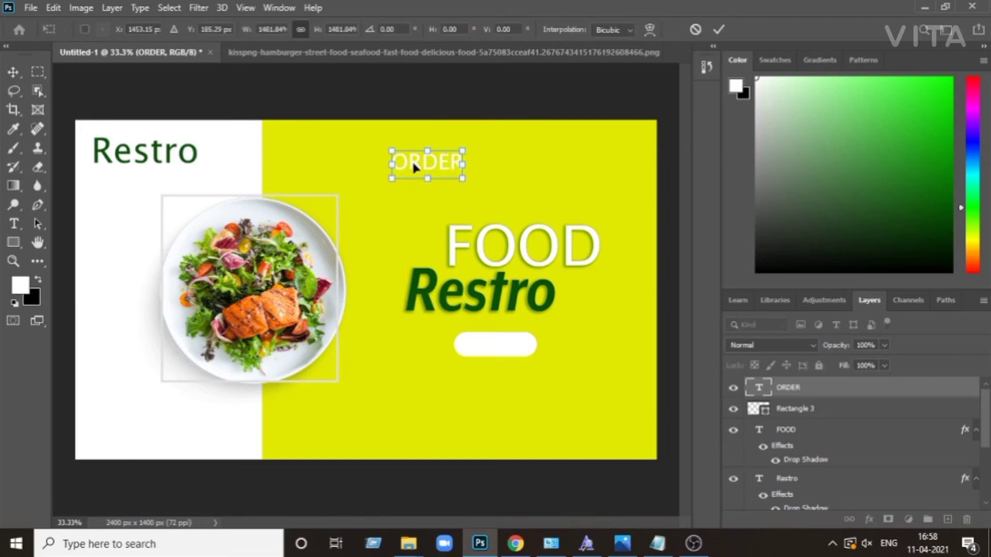
key("Return")
Step: Select the ORDER text and choose dark green as the foreground colour
double_click(411, 159)
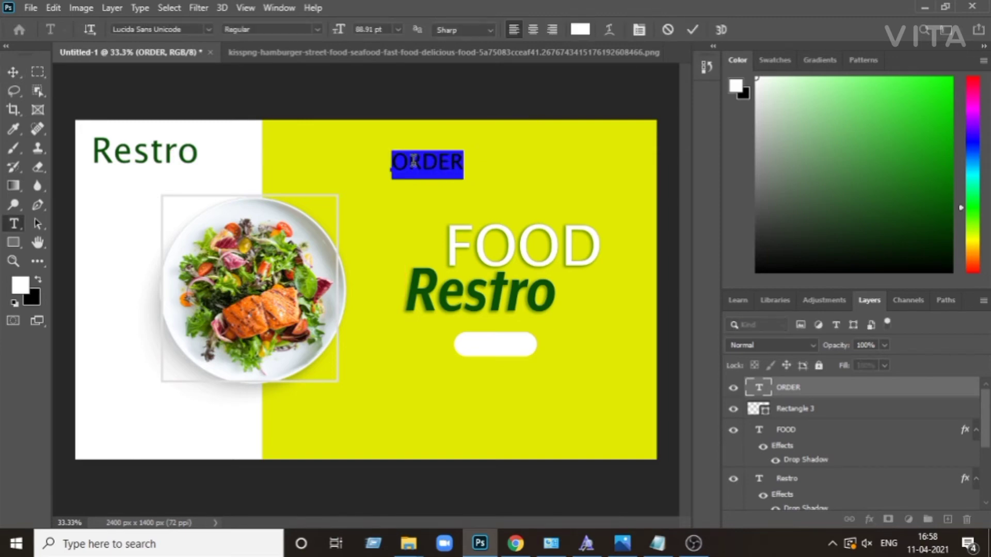
left_click(23, 288)
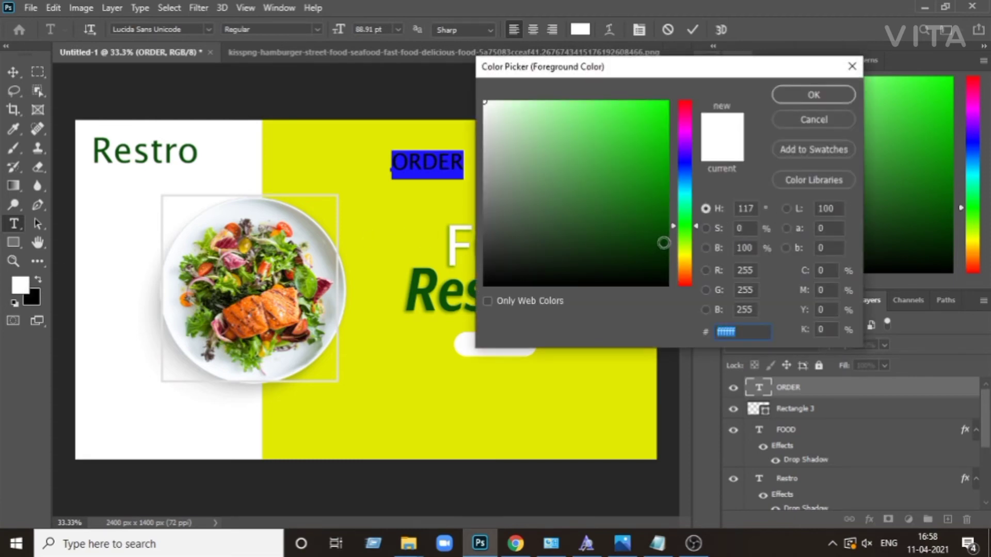
left_click(662, 235)
left_click(814, 95)
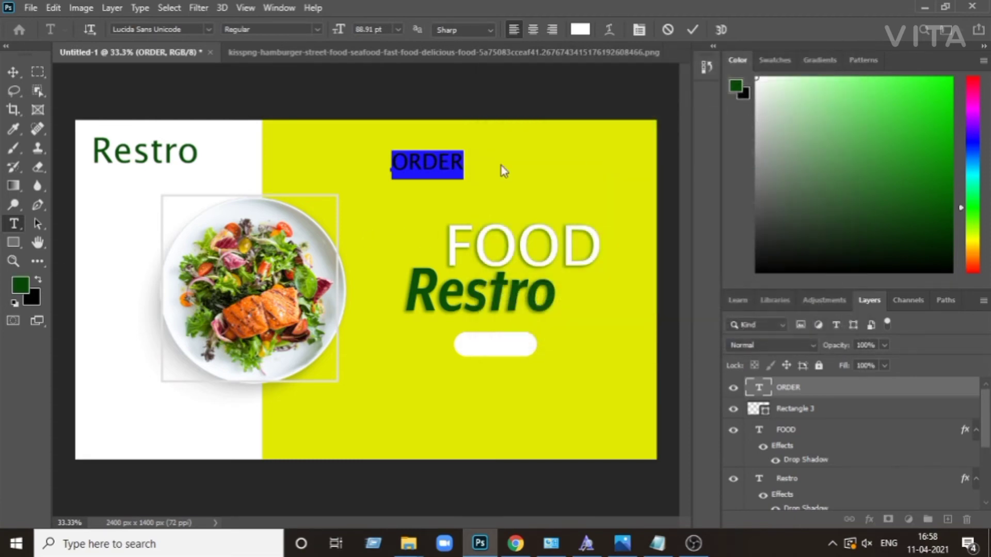
Step: Move the ORDER text down onto the white rounded button
left_click(13, 76)
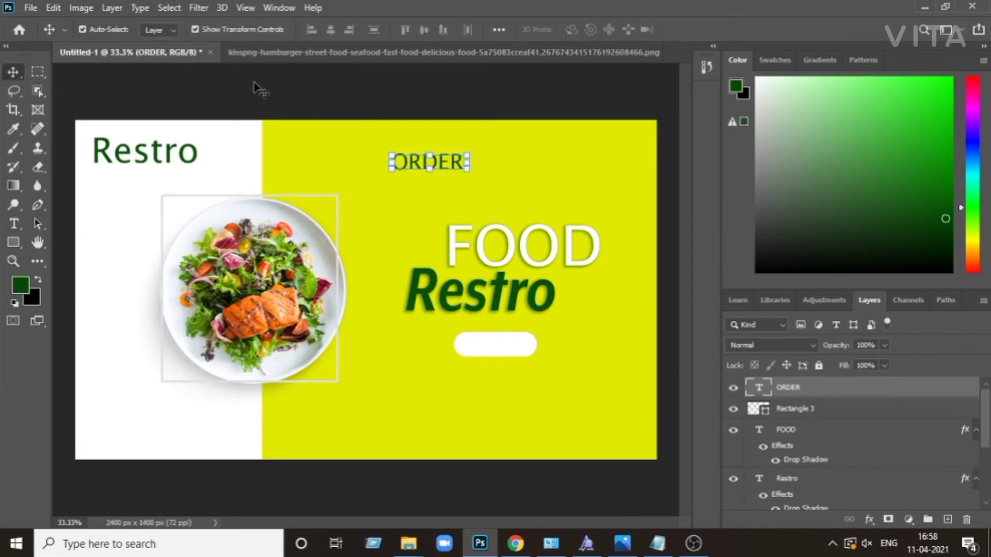
left_click_drag(445, 161, 506, 340)
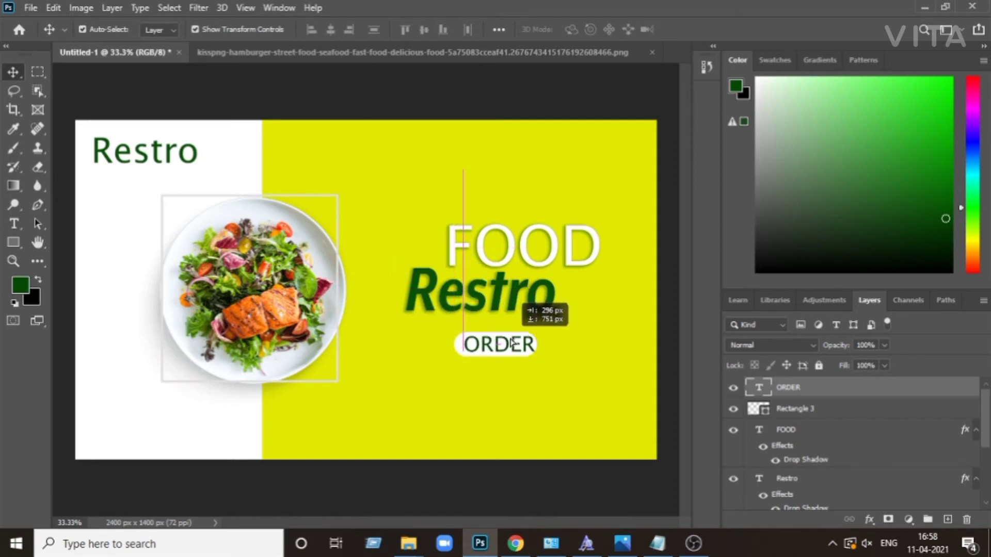
mouse_move(505, 340)
left_mouse_down()
mouse_move(523, 337)
mouse_move(494, 349)
mouse_move(519, 335)
mouse_move(502, 350)
left_mouse_up()
left_click(13, 72)
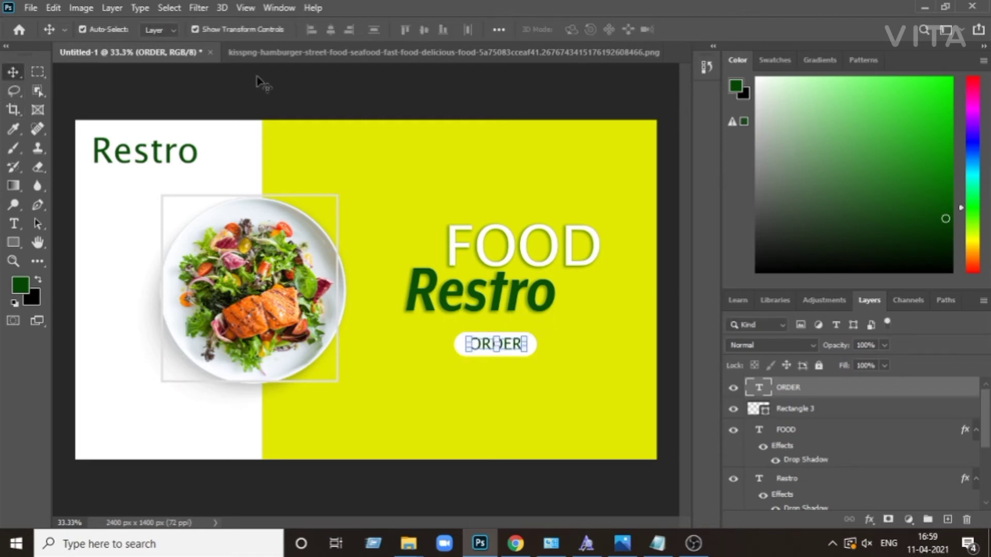
left_click(262, 103)
Step: Shrink the white button shape to about 92% and centre it around ORDER
left_click(531, 350)
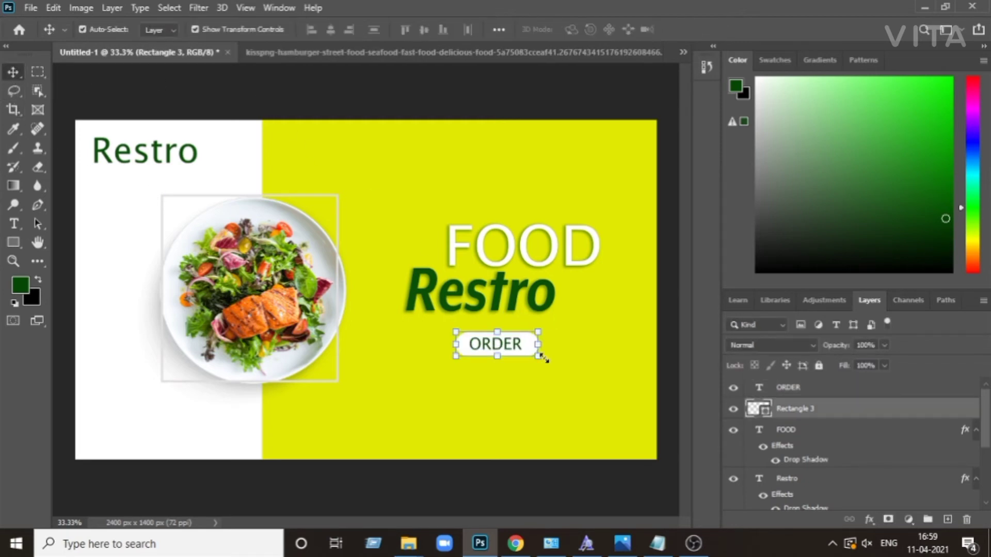
left_click_drag(537, 357, 532, 354)
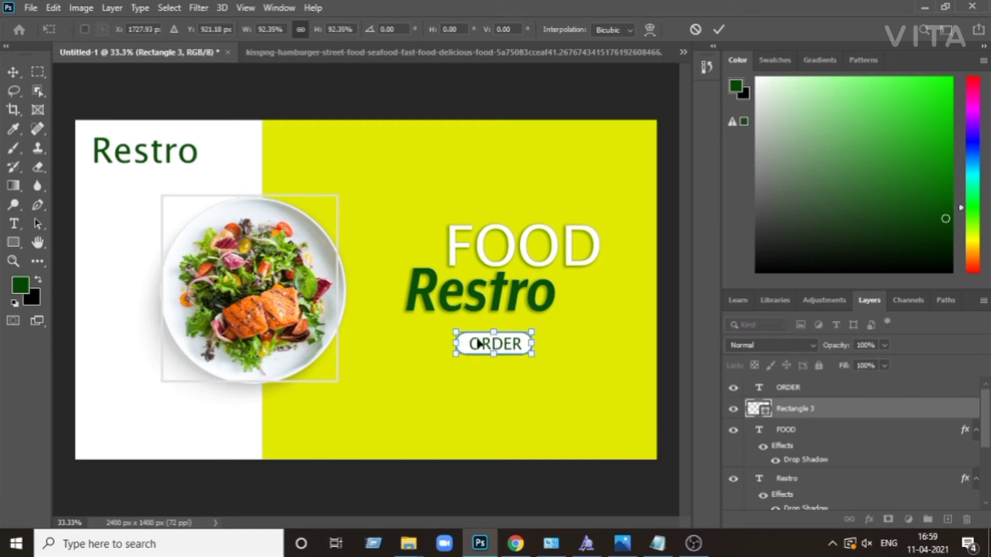
left_click_drag(477, 341, 479, 341)
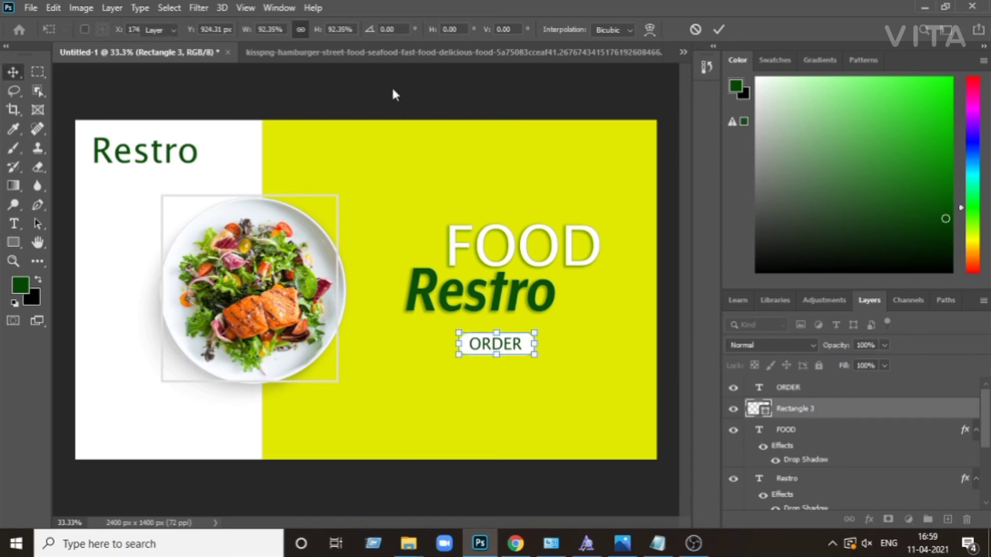
key("Return")
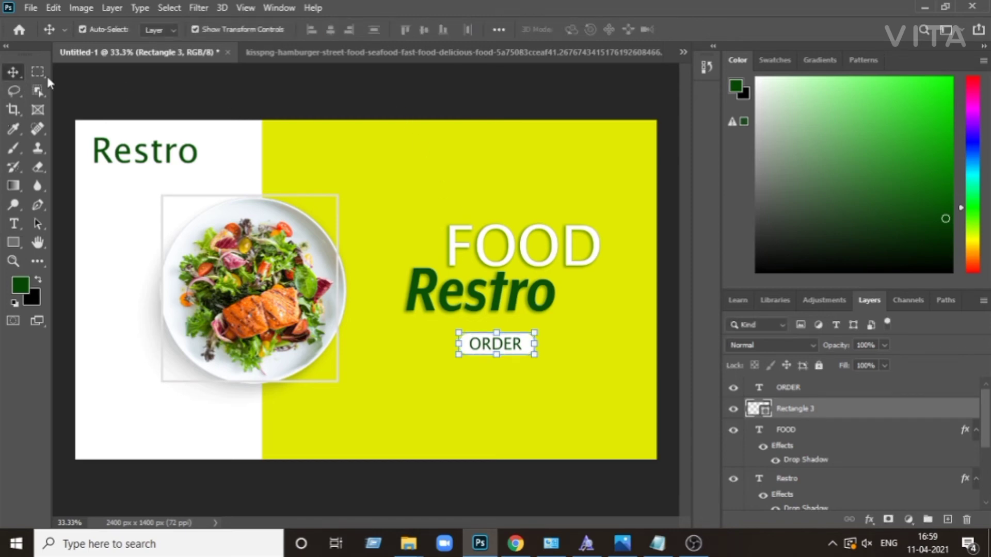
left_click(314, 97)
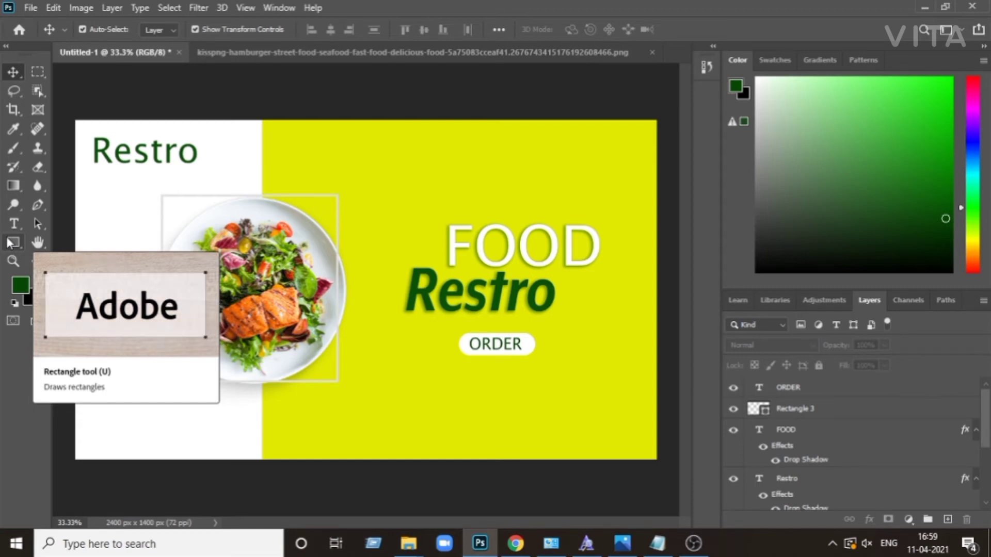
left_click(11, 241)
Step: Draw a dark green ellipse near the top of the yellow panel and enter Warp mode
left_click(43, 274)
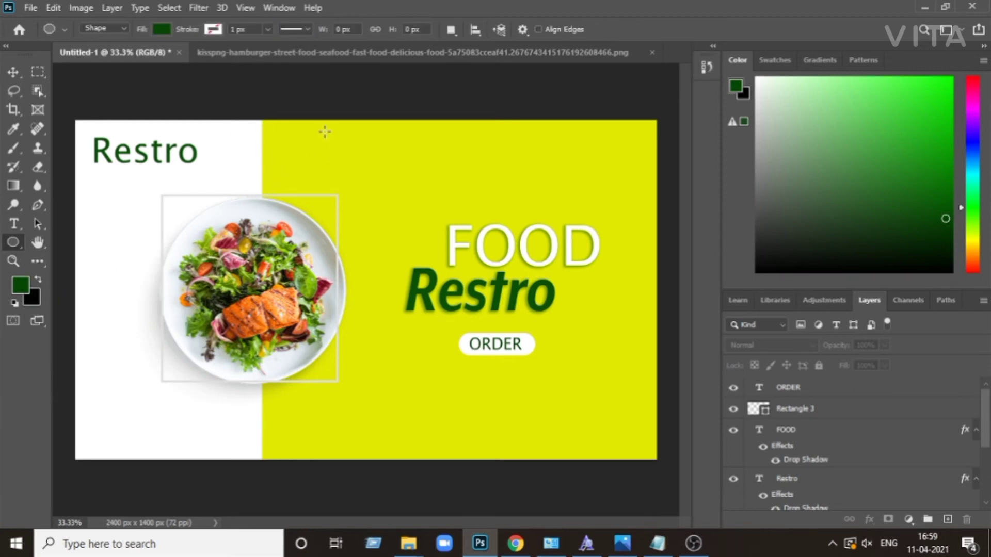
left_click_drag(337, 138, 428, 236)
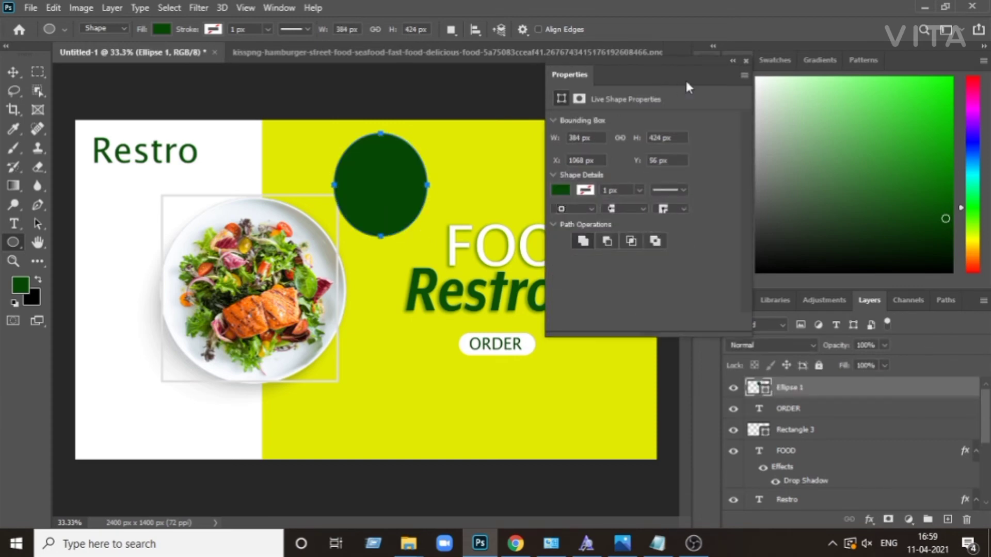
right_click(379, 163)
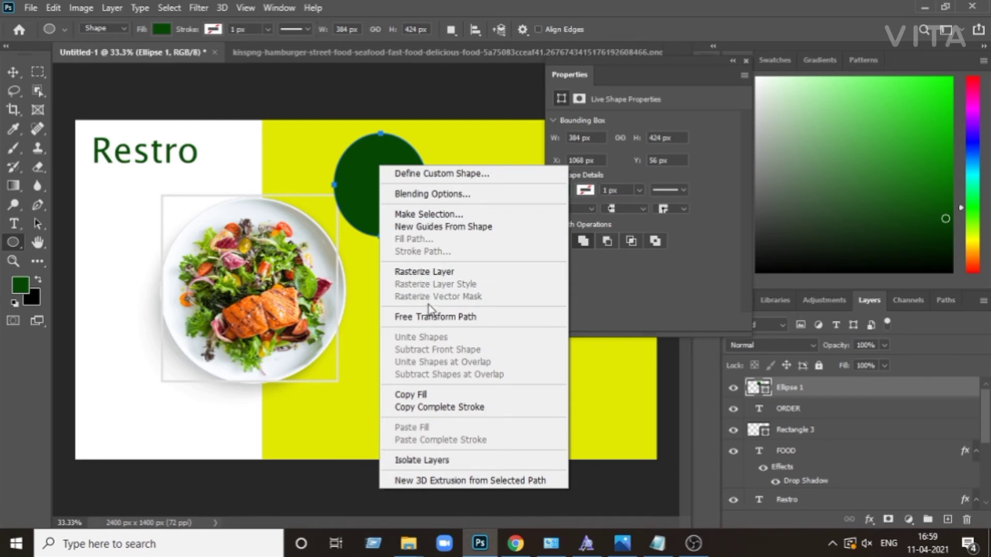
left_click(430, 317)
right_click(380, 185)
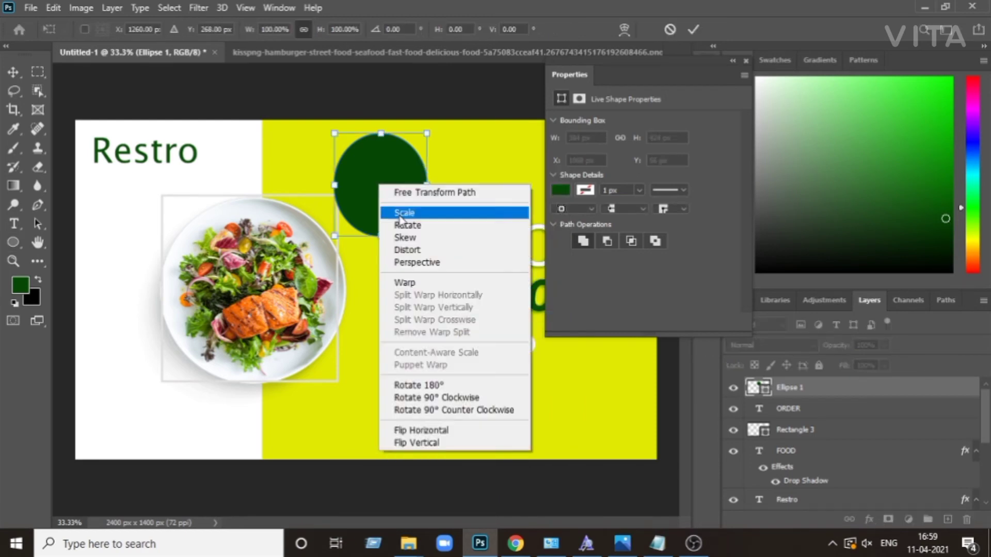
left_click(419, 284)
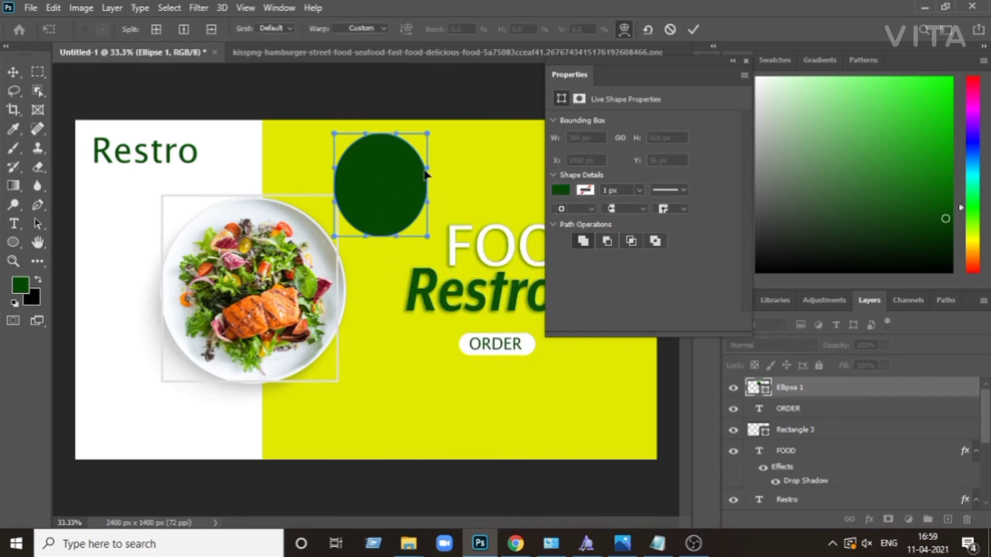
Step: Warp the ellipse into an irregular blob and accept converting it to a path
left_click_drag(419, 172, 387, 164)
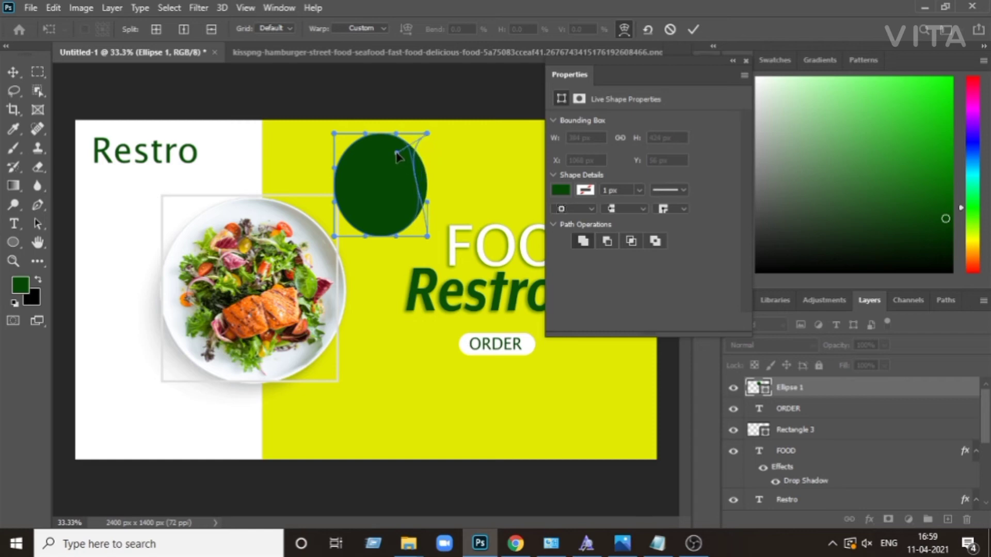
left_click_drag(396, 230, 384, 203)
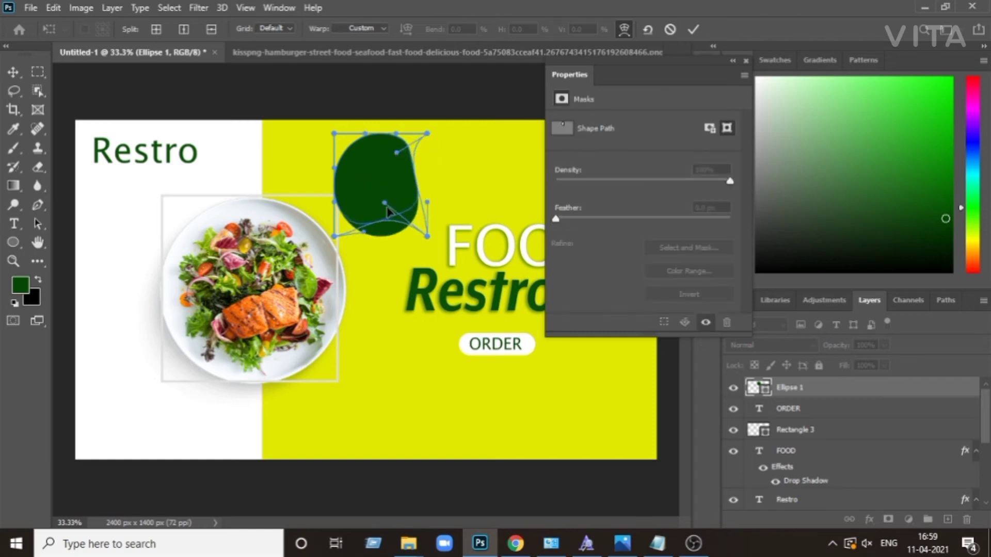
mouse_move(359, 151)
left_mouse_down()
mouse_move(381, 125)
mouse_move(385, 170)
left_mouse_up()
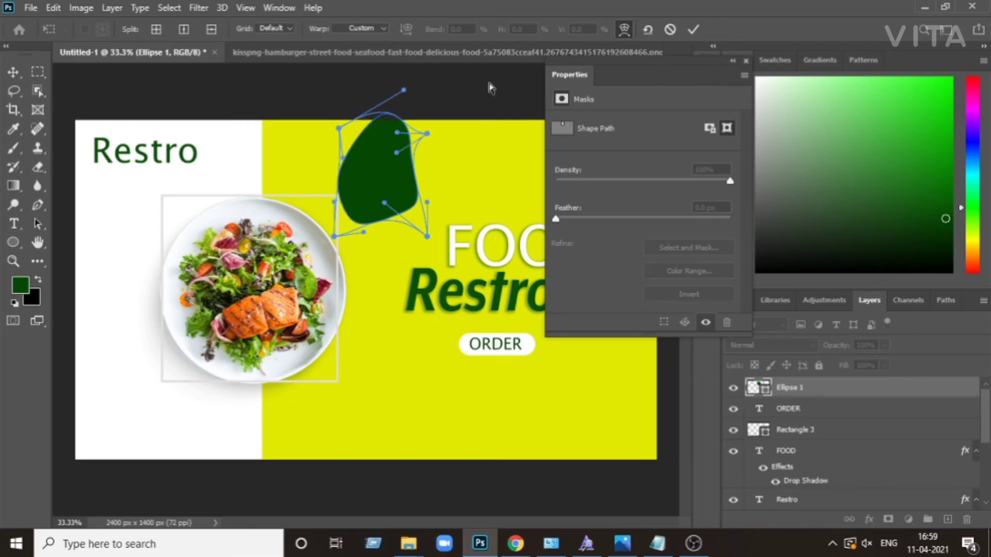
left_click(746, 62)
key("v")
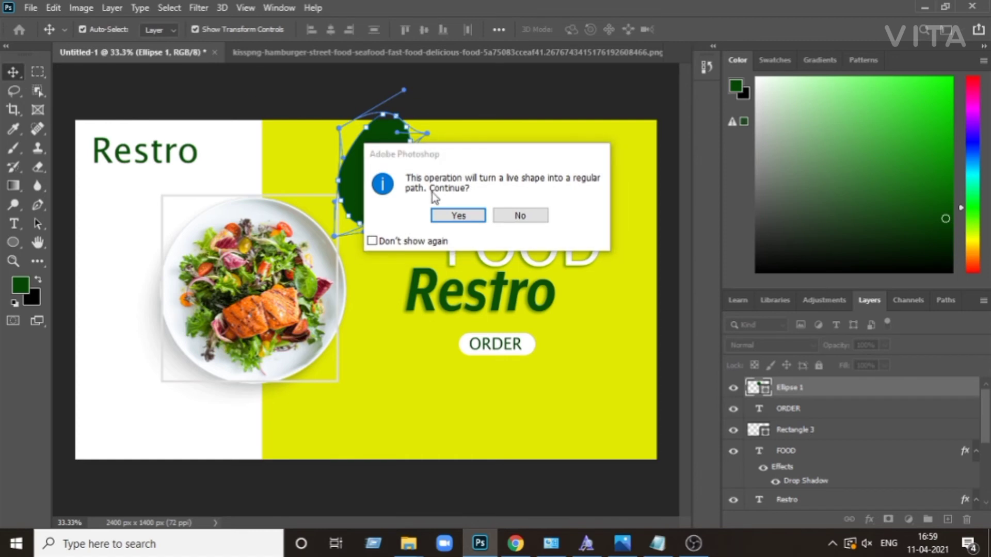
left_click(457, 215)
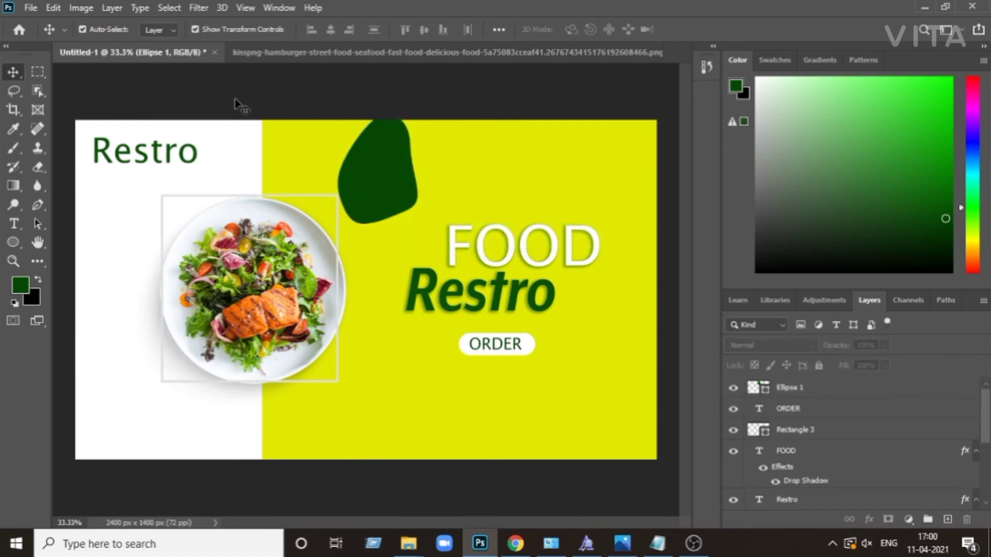
Step: Place the blob on the top edge rotated −60°, copy it bottom-left, and raise FOOD
mouse_move(376, 181)
left_mouse_down()
mouse_move(299, 136)
mouse_move(279, 136)
mouse_move(118, 485)
left_mouse_up()
left_click(279, 136)
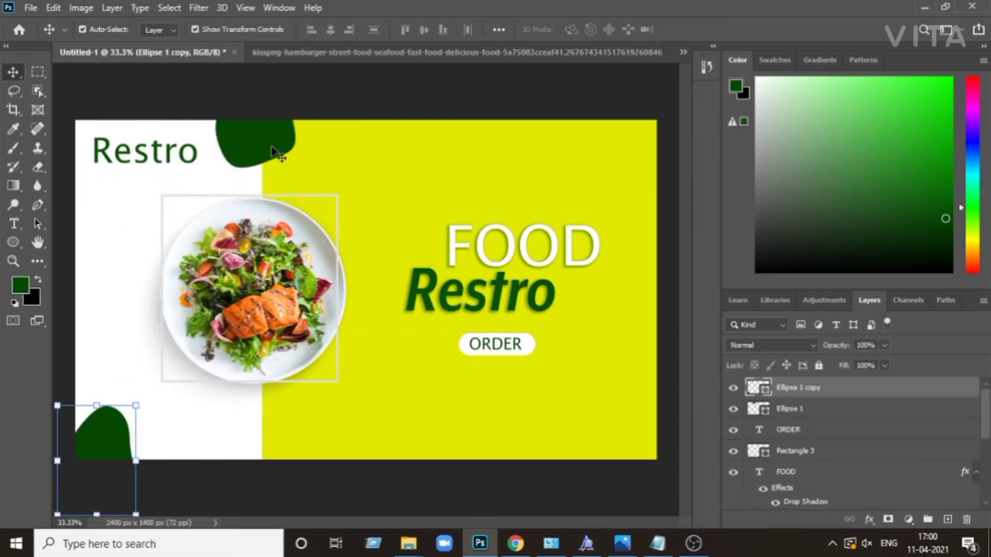
left_click_drag(277, 151, 355, 110)
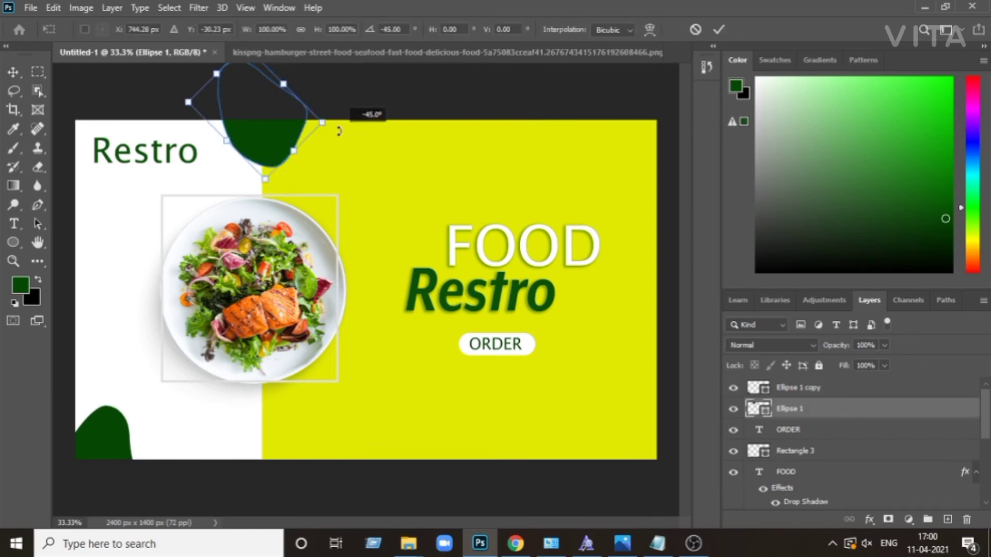
left_click_drag(274, 134, 292, 118)
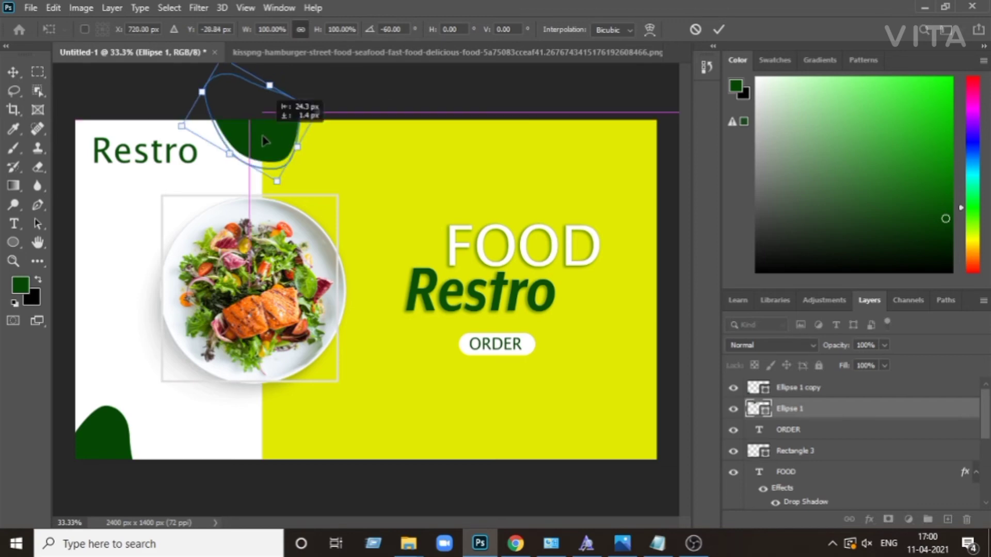
left_click(146, 78)
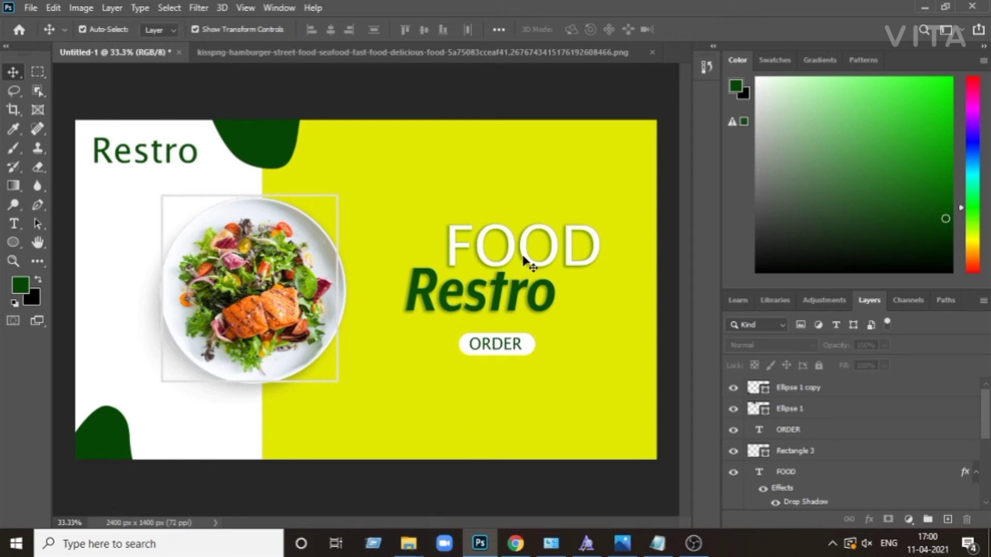
left_click_drag(524, 261, 533, 247)
Step: Tuck the Restro title up and left beneath FOOD, then select the plate's Rectangle 2 frame
left_click(495, 300)
mouse_move(494, 299)
left_mouse_down()
mouse_move(484, 292)
mouse_move(504, 279)
left_mouse_up()
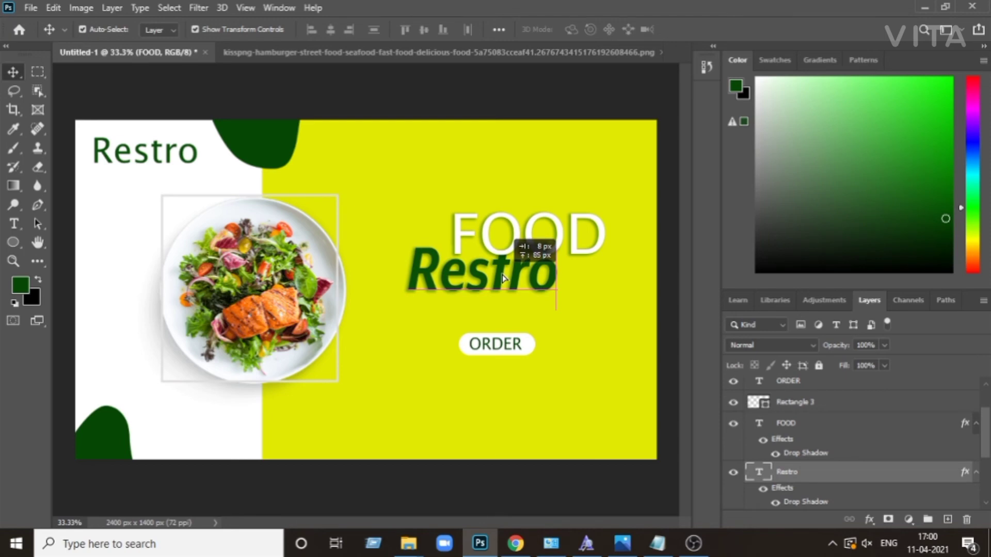
left_click(585, 330)
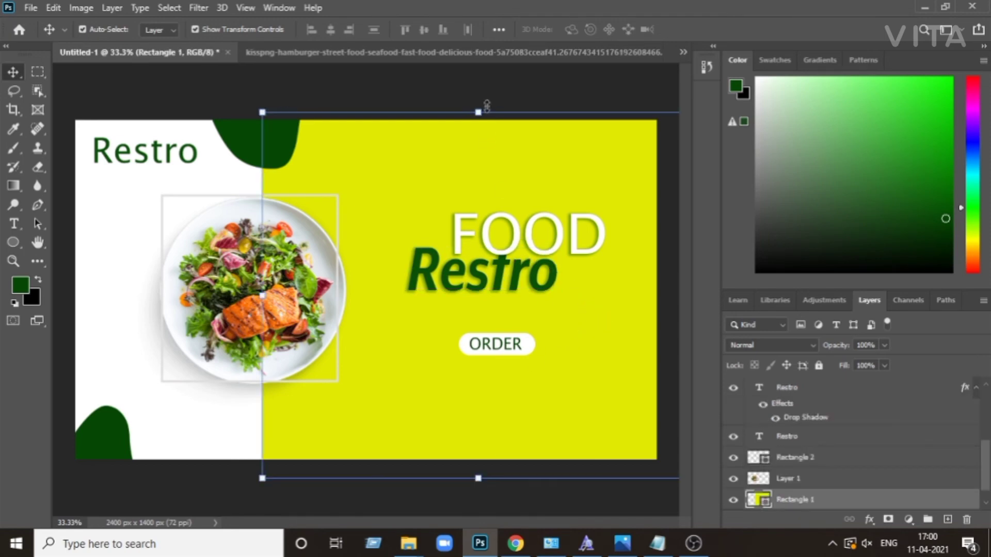
left_click(133, 79)
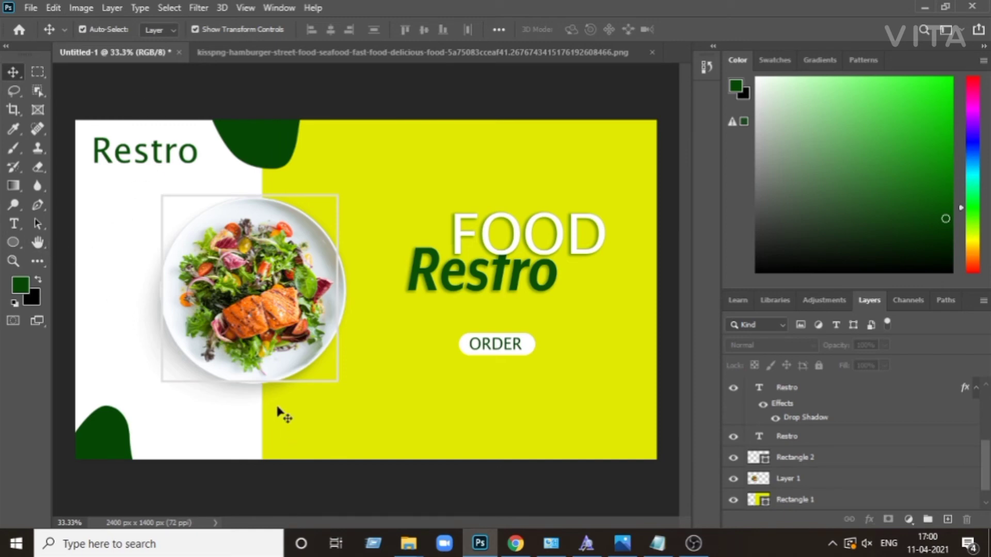
left_click(323, 384)
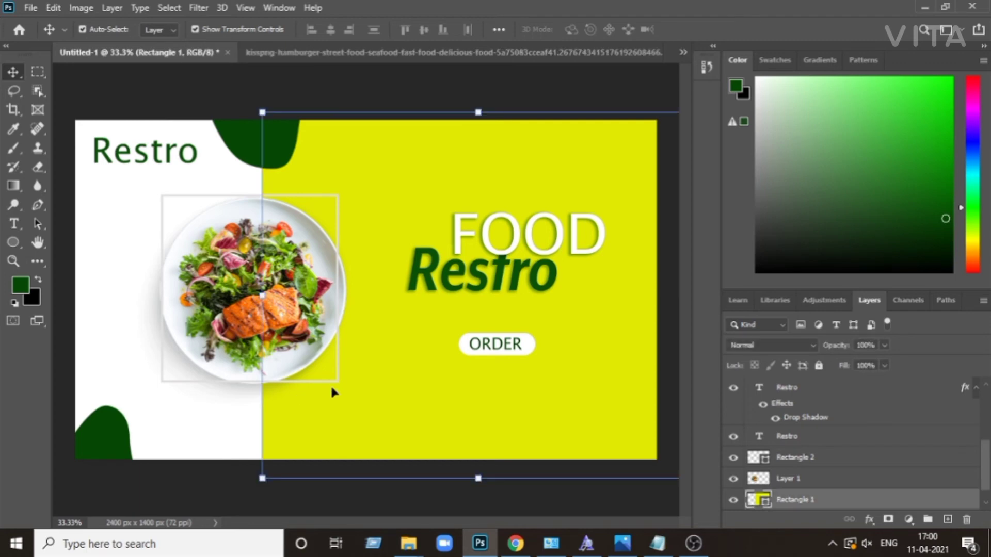
left_click(221, 381)
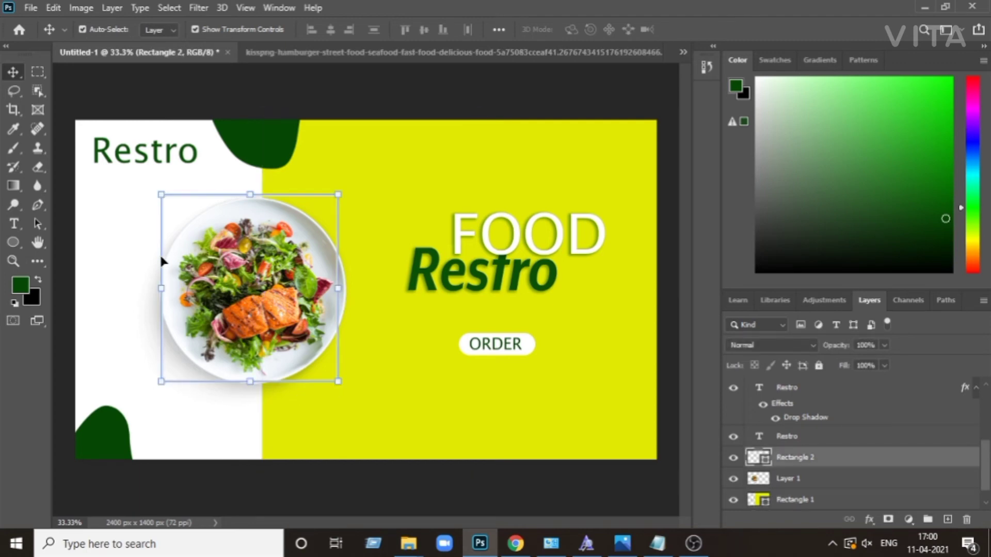
Step: Duplicate the plate's square frame and give the copy a dark green outline
left_click_drag(162, 261, 333, 457, "alt")
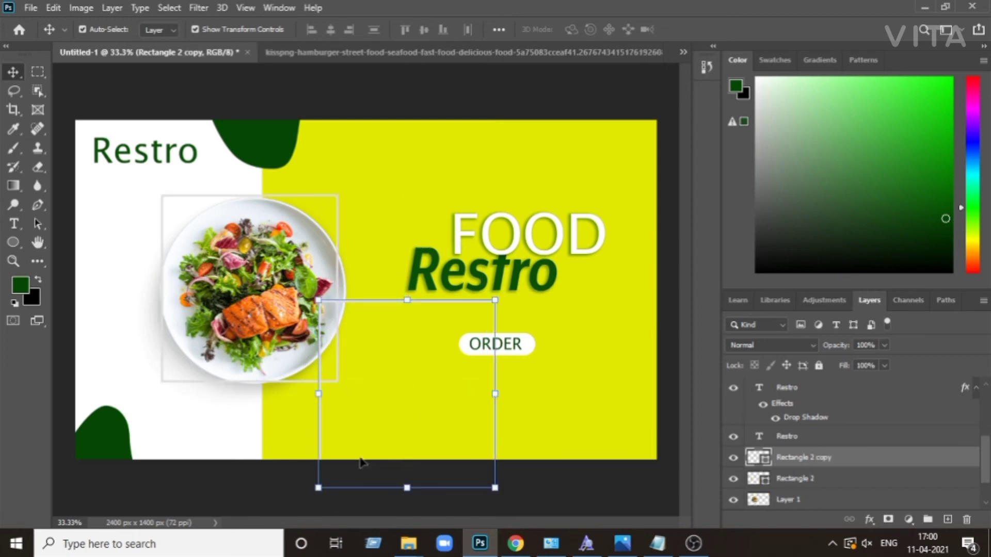
left_click(18, 241)
left_click(212, 29)
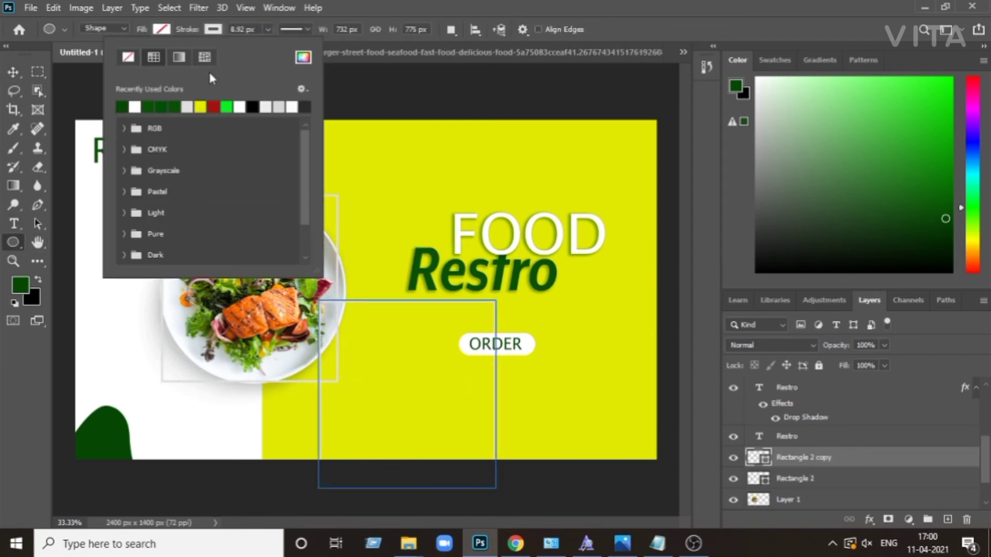
left_click(161, 107)
left_click(360, 11)
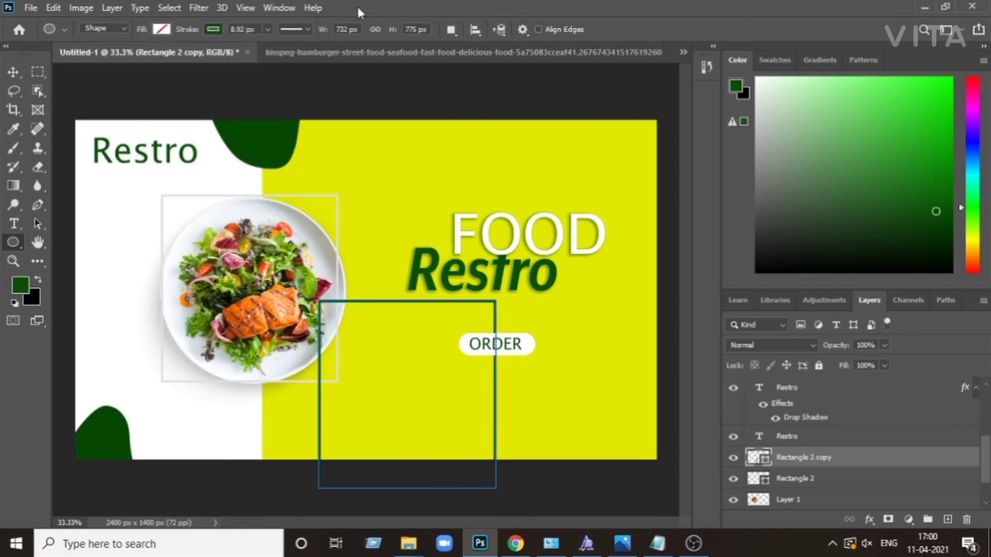
left_click(16, 72)
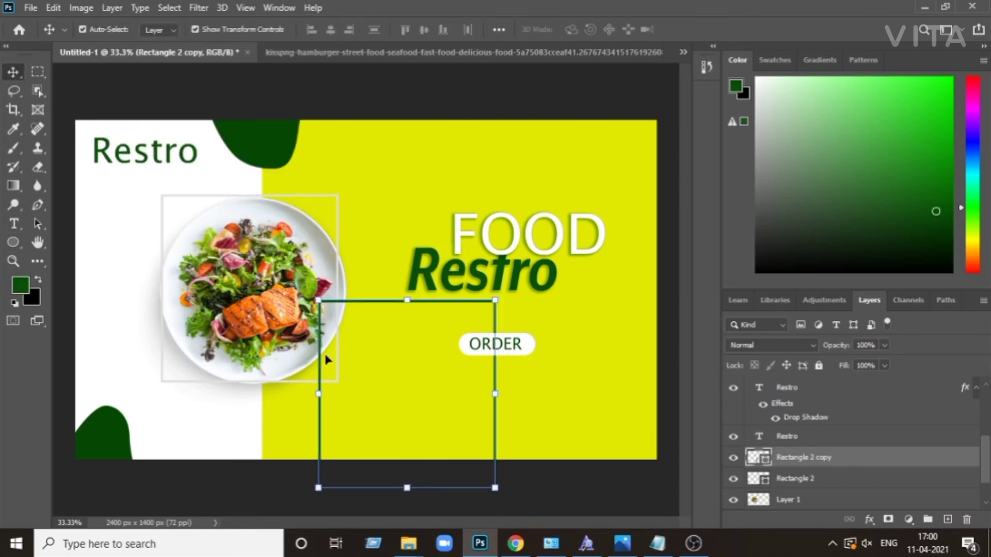
Step: Rotate the copy 45° into a diamond and position it around the salad plate
left_click_drag(320, 361, 164, 253)
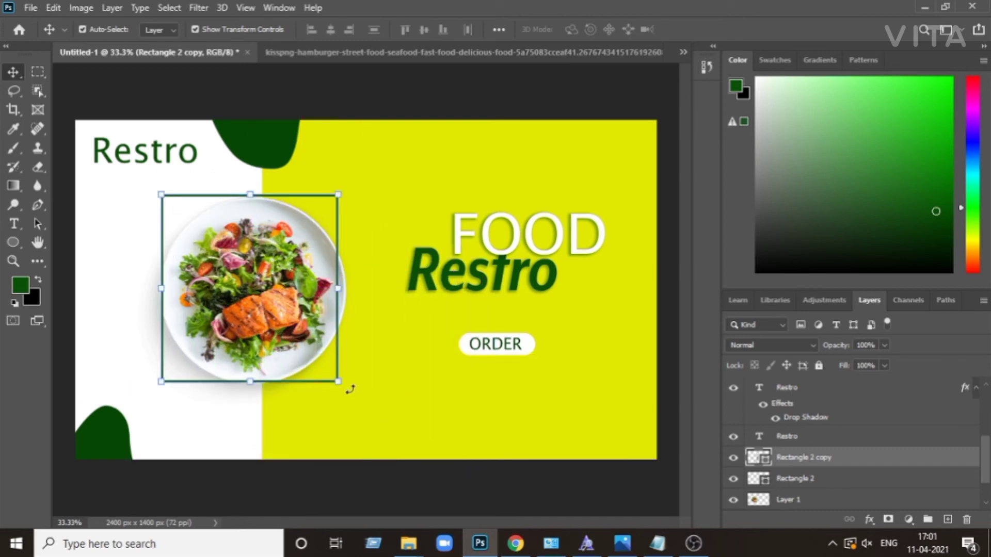
left_click_drag(344, 388, 228, 445)
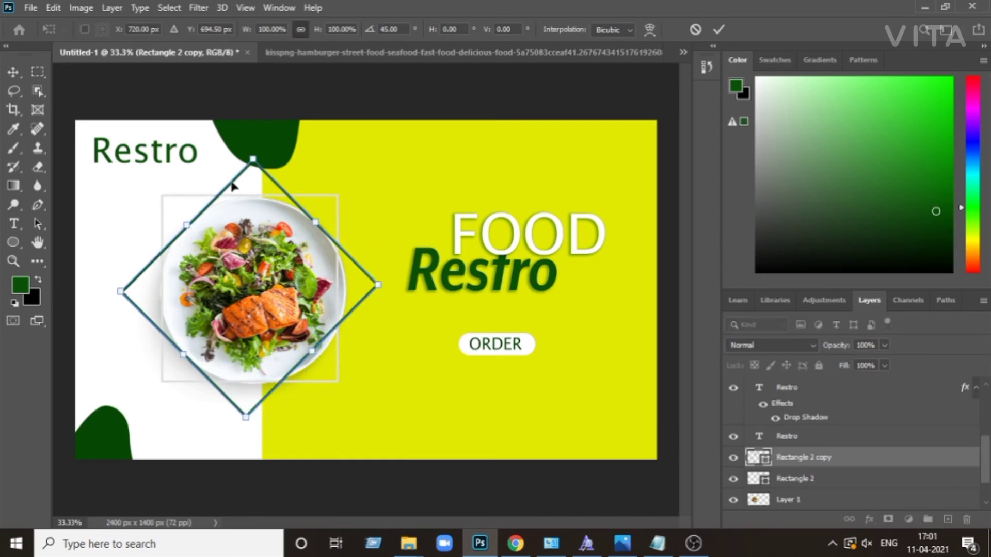
left_click_drag(233, 187, 238, 194)
key("Return")
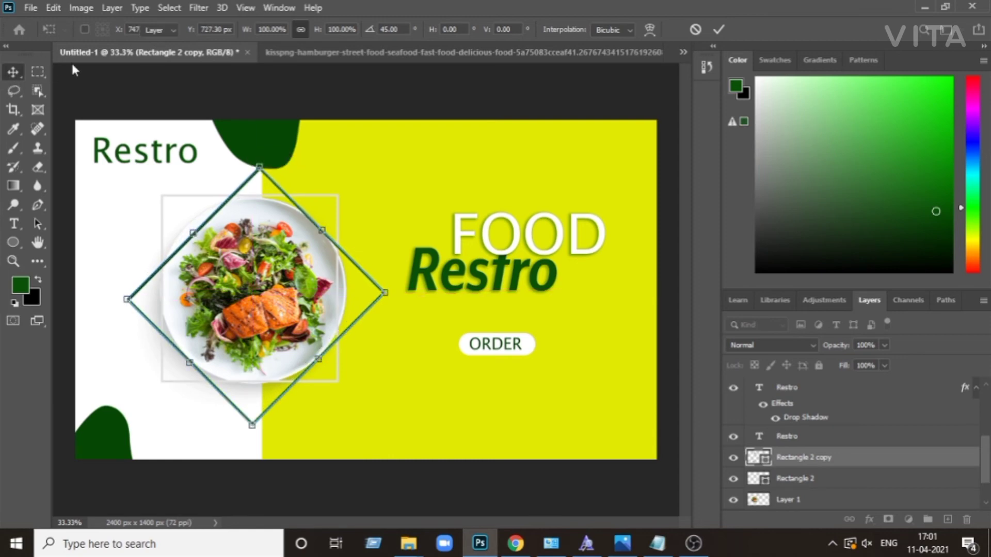
left_click(155, 78)
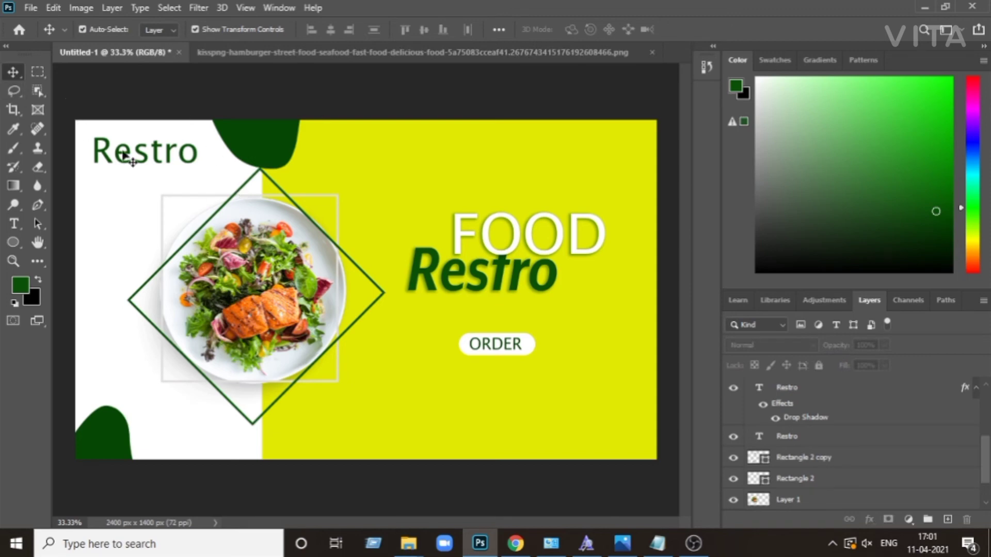
Step: Move the white button shape lower and tilt it slightly with Free Transform
left_click_drag(537, 347, 549, 376)
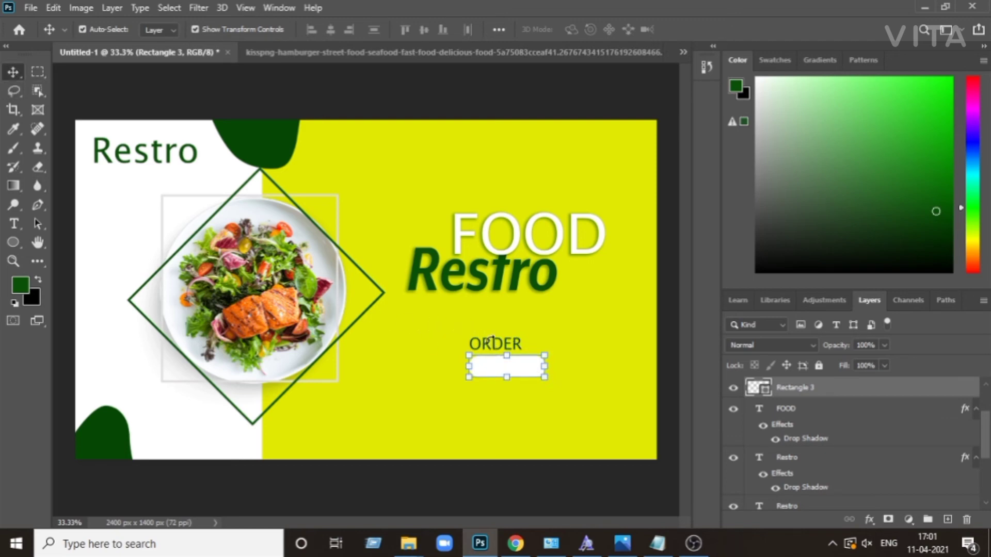
key("ctrl+t")
mouse_move(491, 341)
left_mouse_down()
mouse_move(498, 368)
mouse_move(459, 351)
left_mouse_up()
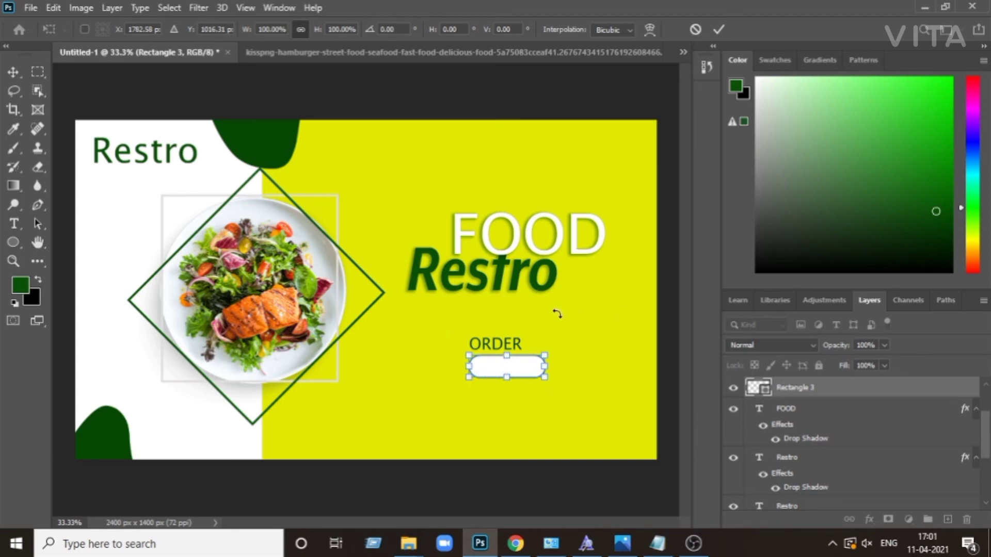
left_click(13, 73)
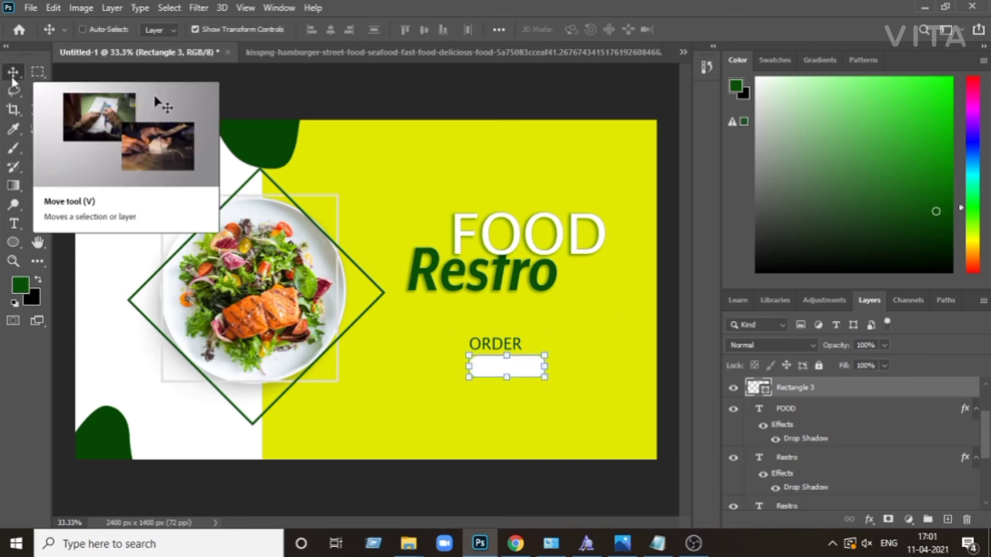
Step: Move the white button back behind ORDER so the text sits centred on it
left_click(479, 351)
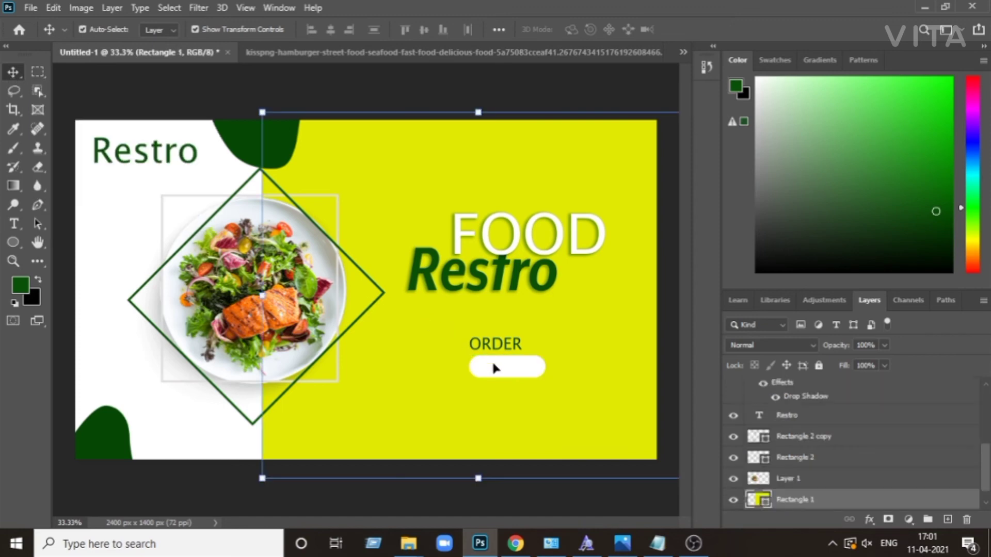
left_click(413, 91)
mouse_move(495, 378)
left_mouse_down()
mouse_move(467, 352)
mouse_move(452, 356)
mouse_move(463, 356)
left_mouse_up()
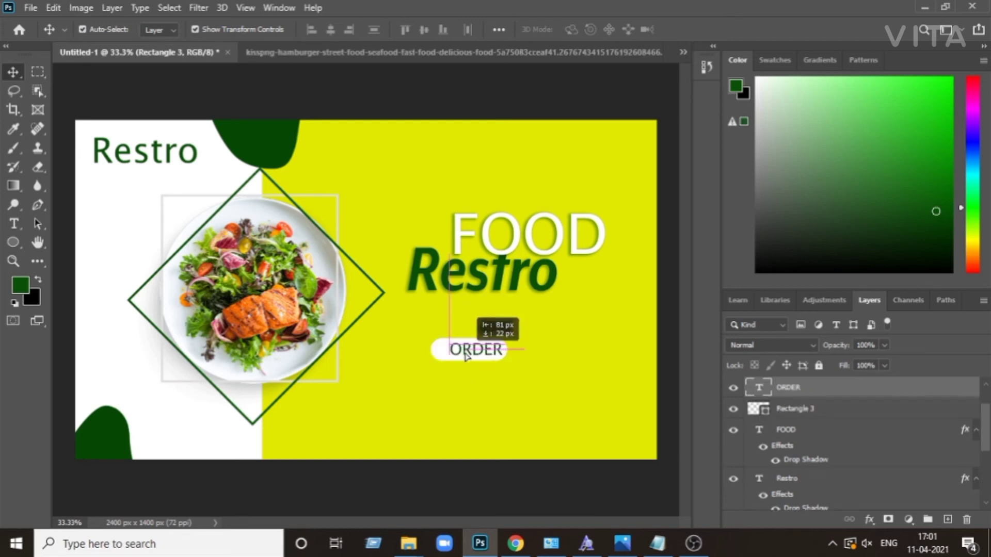
left_click_drag(463, 356, 458, 349)
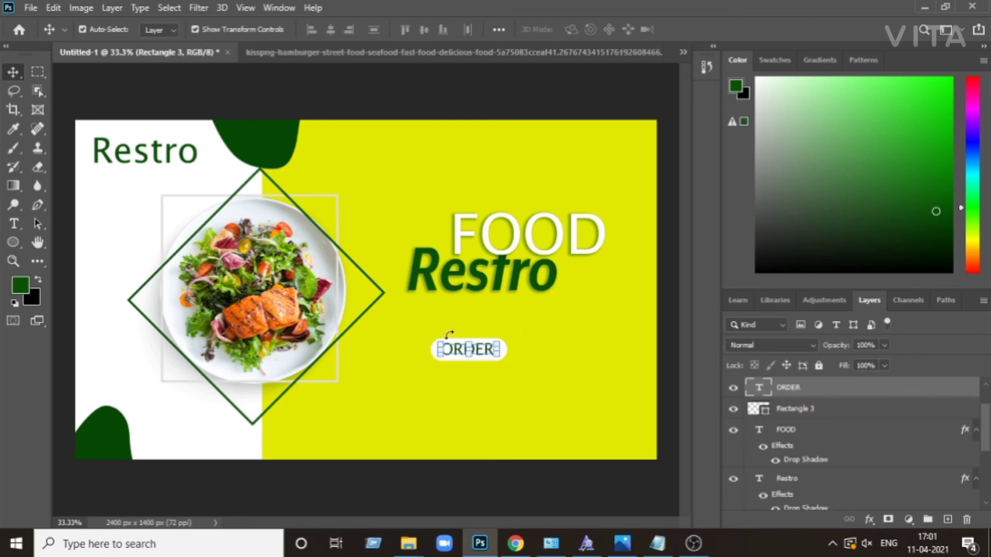
left_click(379, 96)
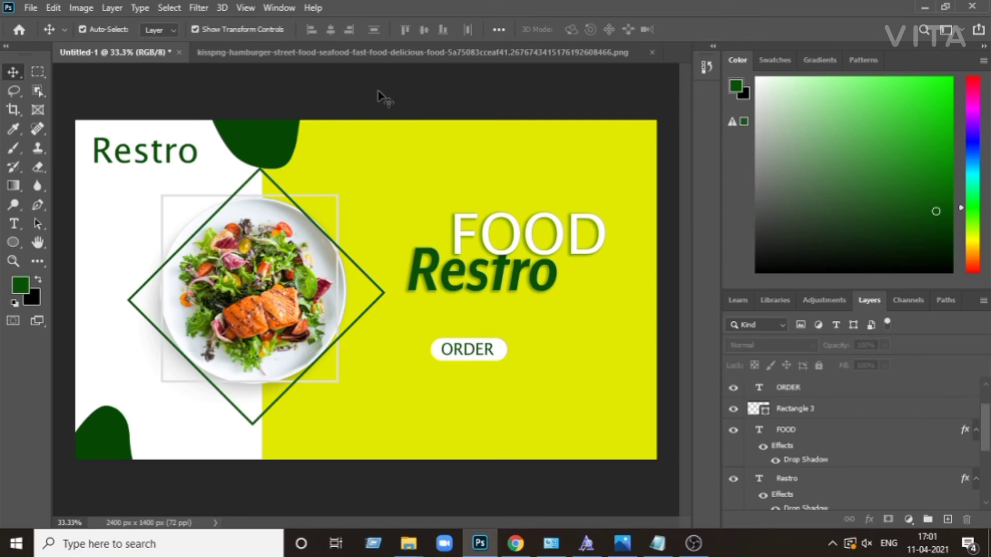
left_click(515, 544)
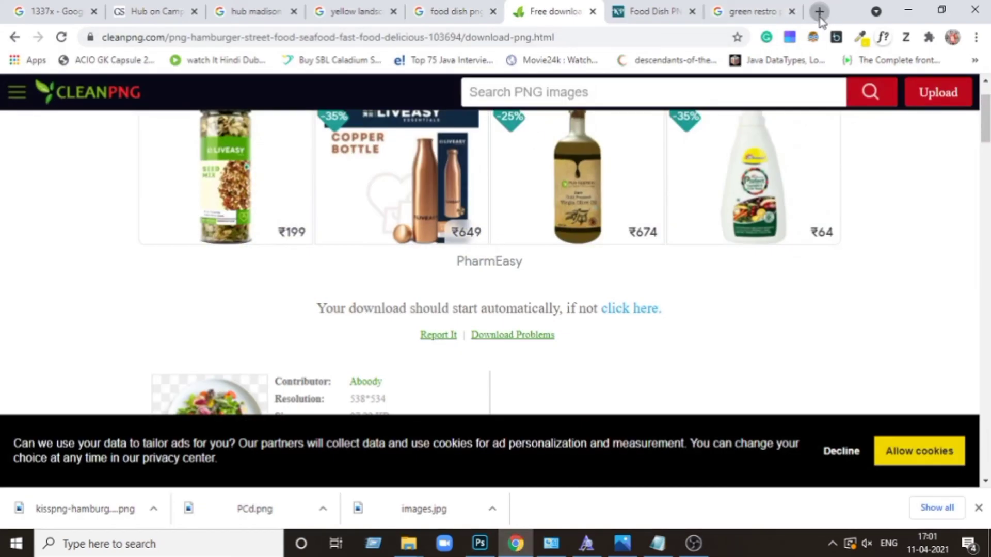
Step: Search Google in a new Chrome tab for 'dummy text' and open lipsum.com
left_click(820, 11)
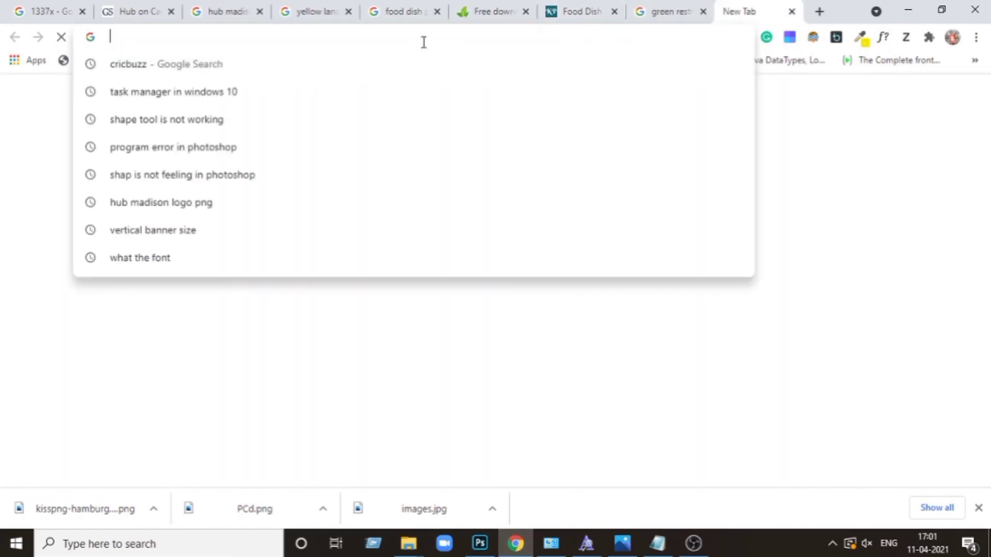
type("dumm")
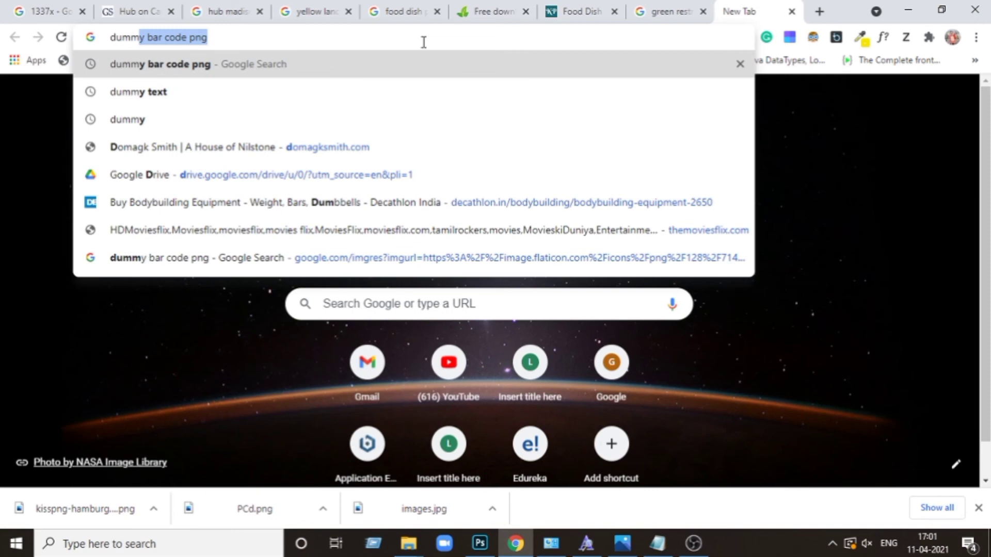
type("y")
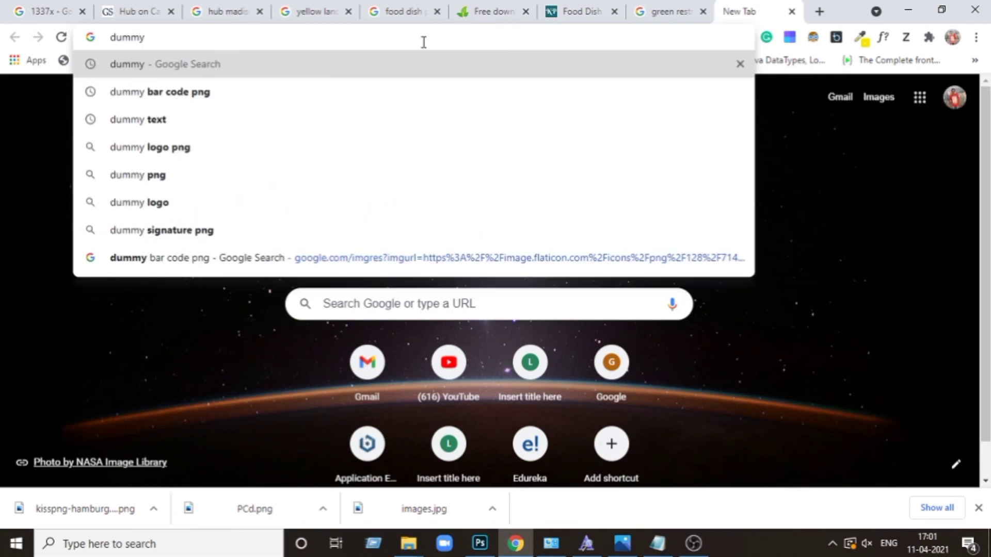
type(" text")
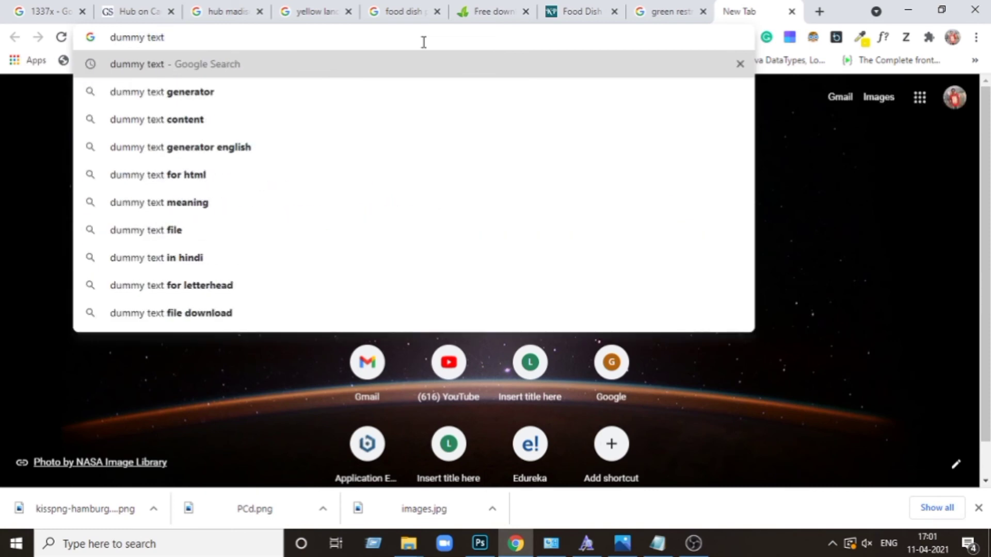
key("Return")
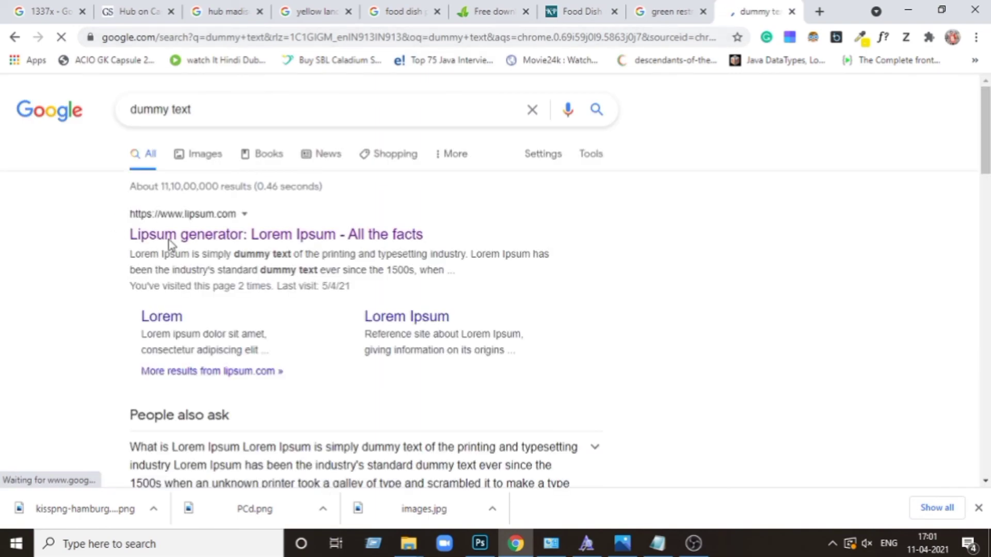
left_click(172, 237)
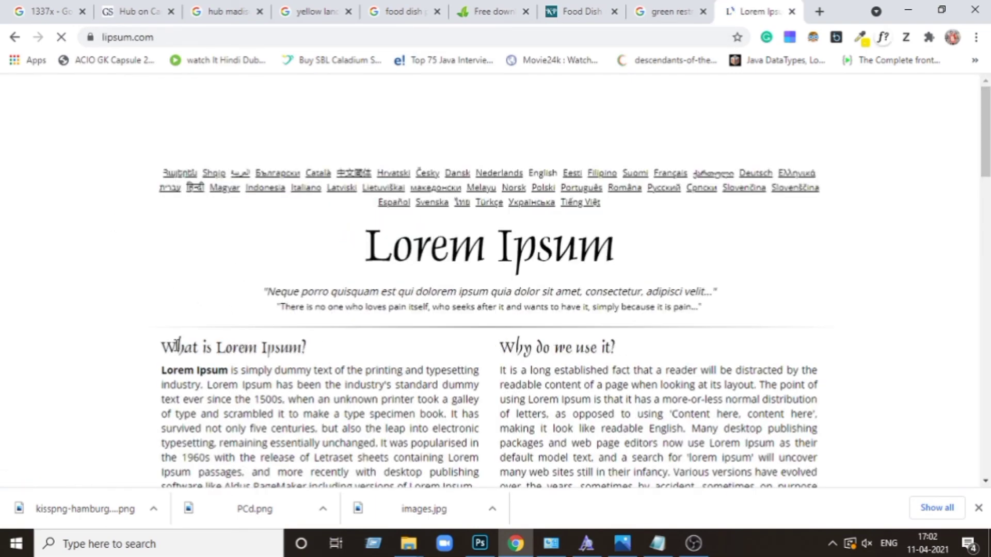
Step: Select the opening Lorem Ipsum sentences on lipsum.com, then return to Photoshop
mouse_move(167, 373)
left_mouse_down()
mouse_move(208, 383)
mouse_move(438, 382)
left_mouse_up()
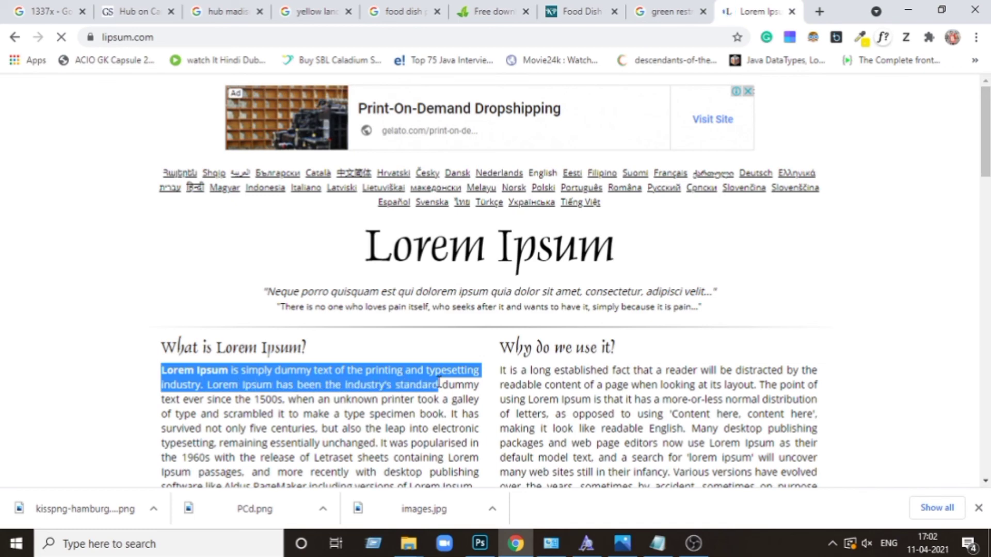
scroll(439, 383, "down", 2)
scroll(436, 384, "down", 2)
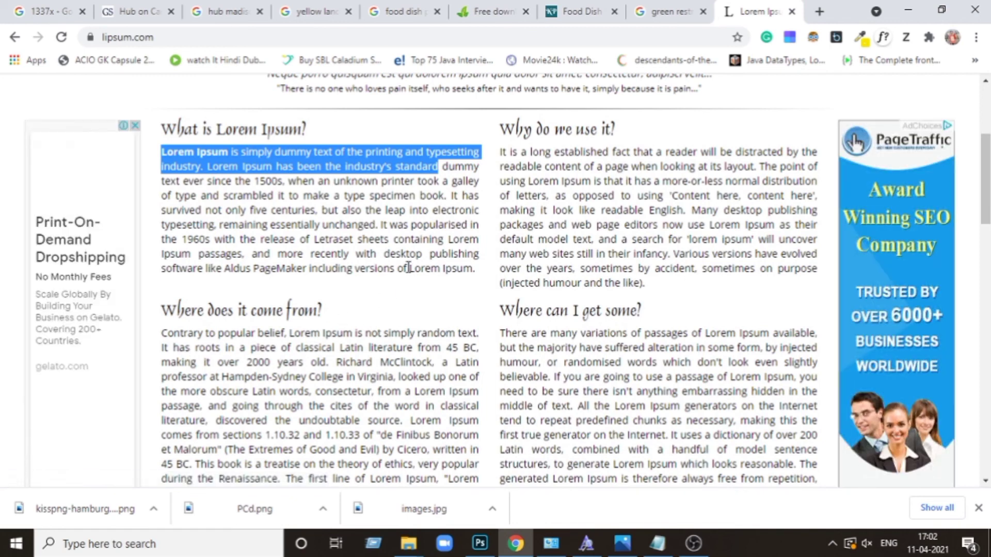
left_click(480, 543)
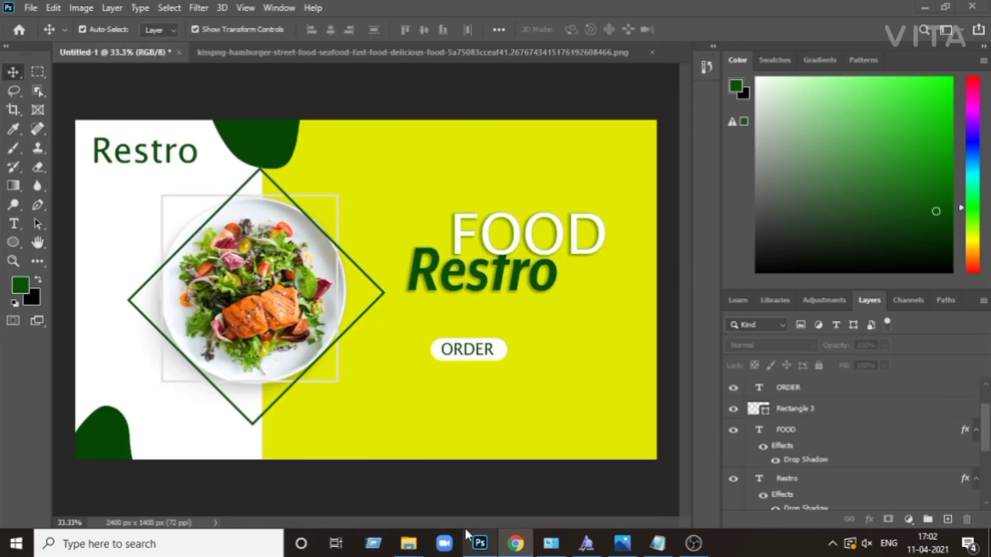
Step: Add a white horizontal text layer near the banner top with the pasted Lorem Ipsum text
left_click(14, 225)
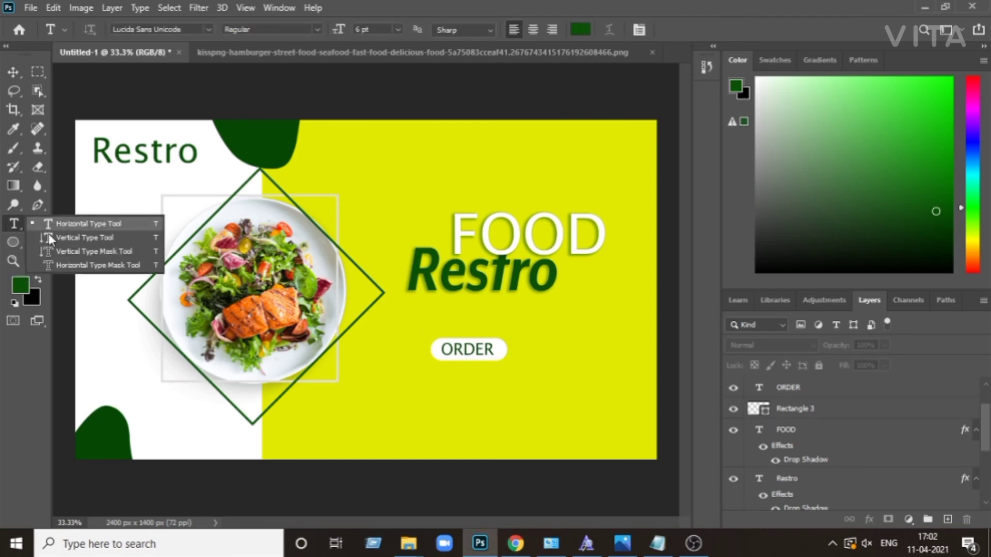
left_click(46, 287)
left_click(14, 303)
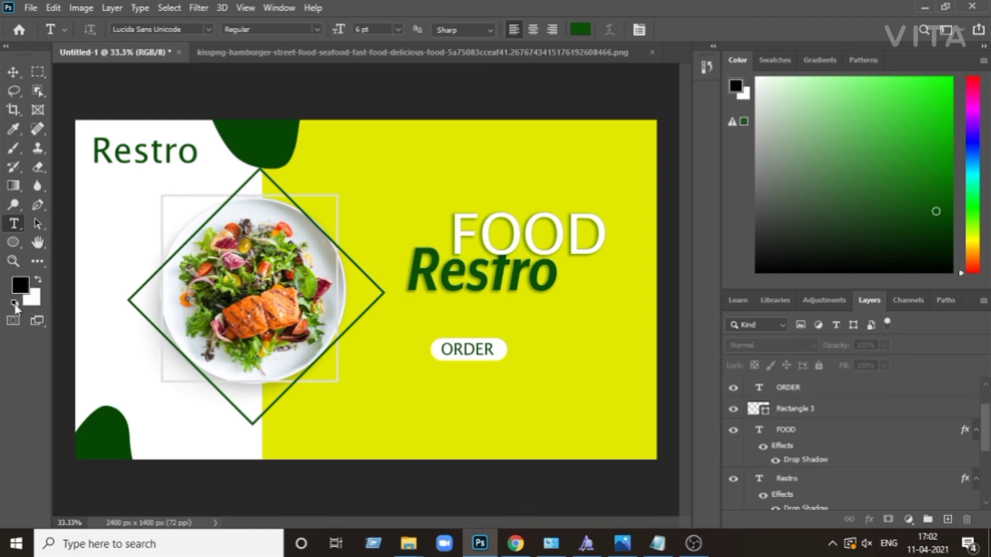
left_click(36, 280)
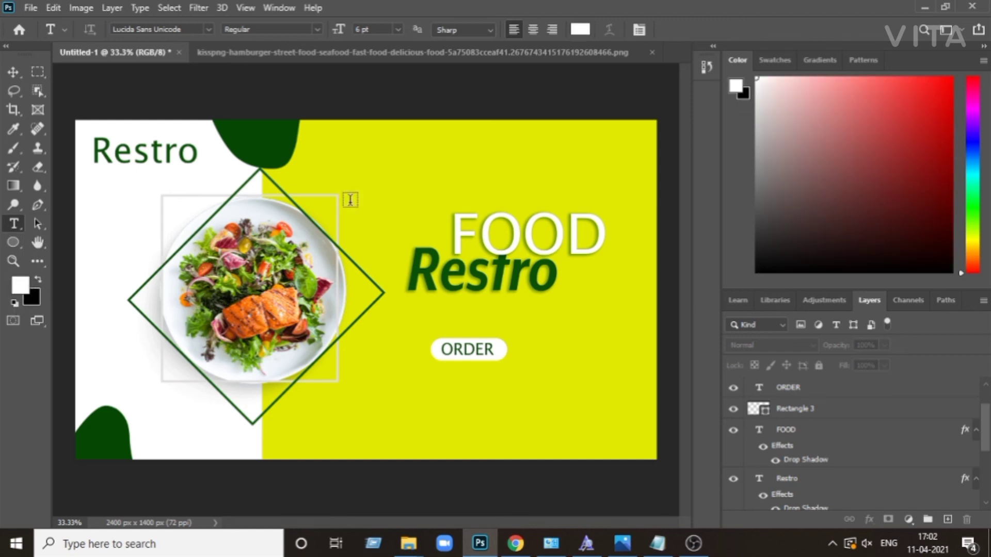
left_click(402, 155)
key("ctrl+a")
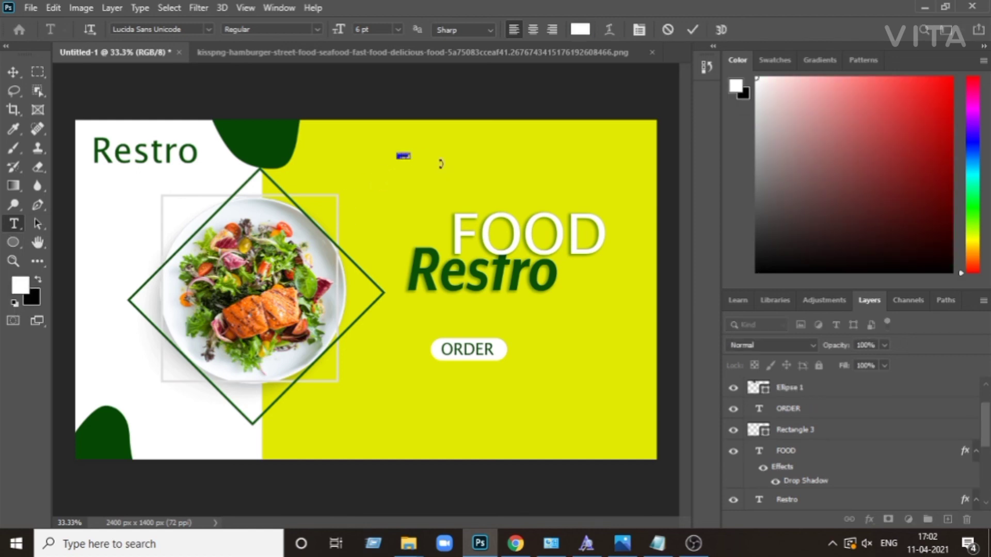
key("ctrl+v")
left_click(16, 72)
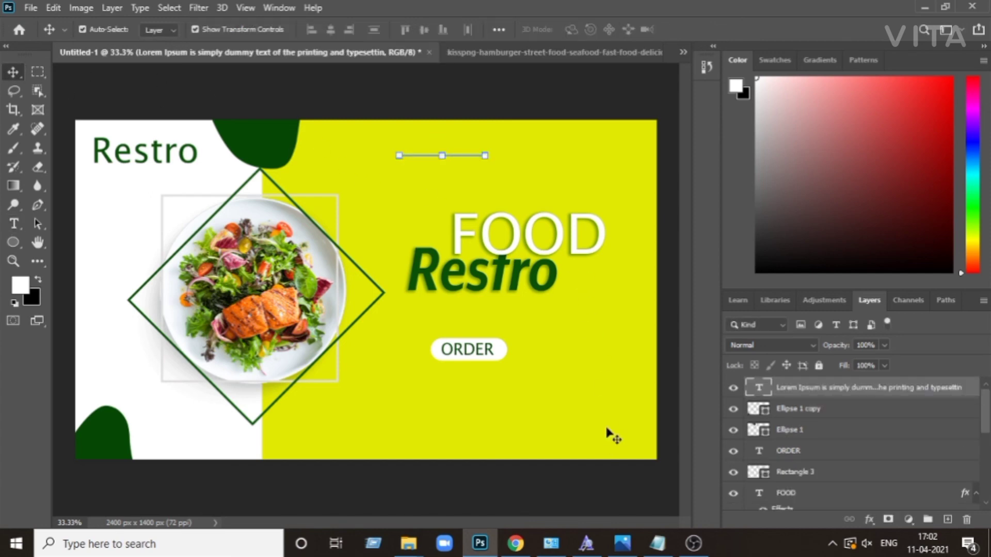
Step: Enlarge the Lorem Ipsum line to about double size
key("ctrl+plus")
key("ctrl+plus")
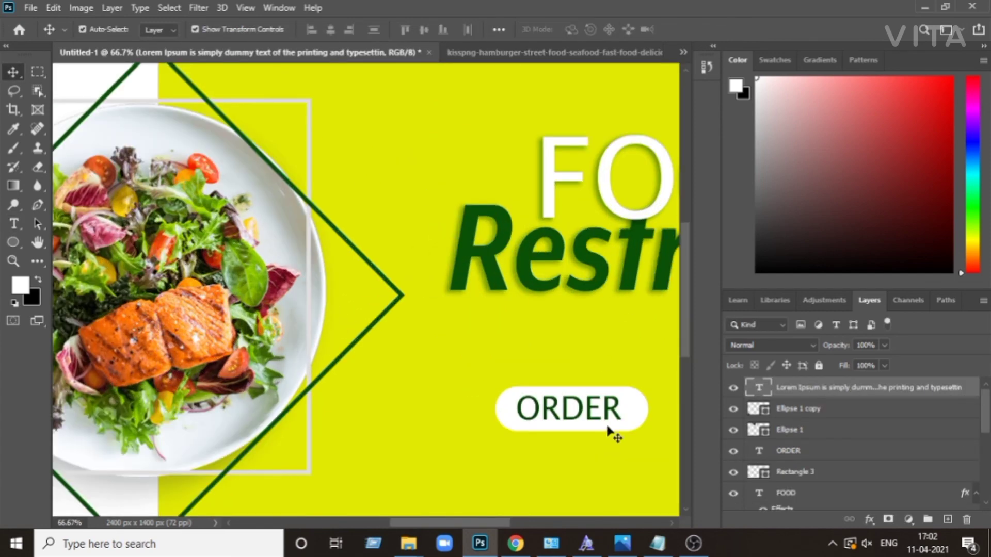
left_click_drag(686, 343, 685, 274)
mouse_move(410, 227)
left_mouse_down()
mouse_move(298, 219)
mouse_move(321, 215)
left_mouse_up()
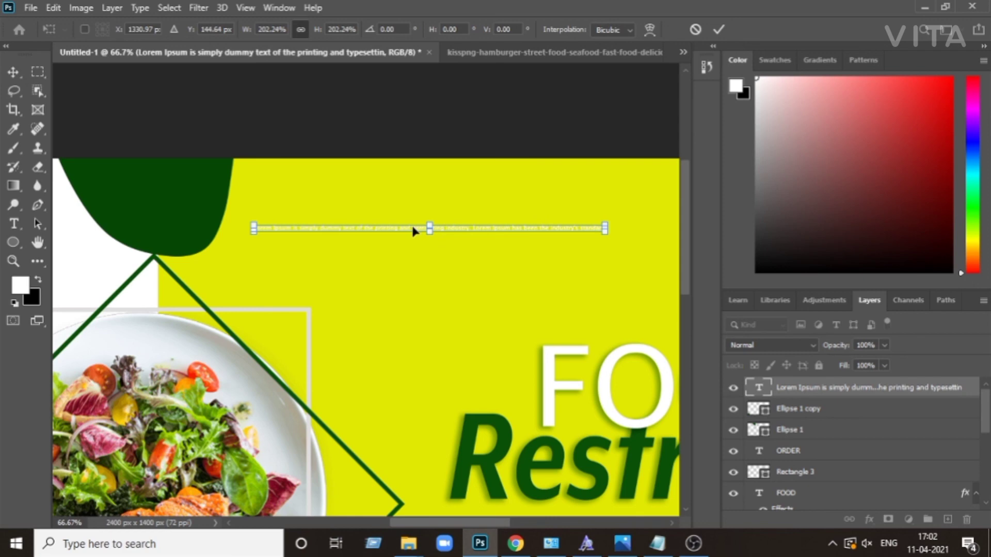
key("Return")
Step: Insert a line break mid-sentence so the Lorem Ipsum tagline wraps onto two lines
key("t")
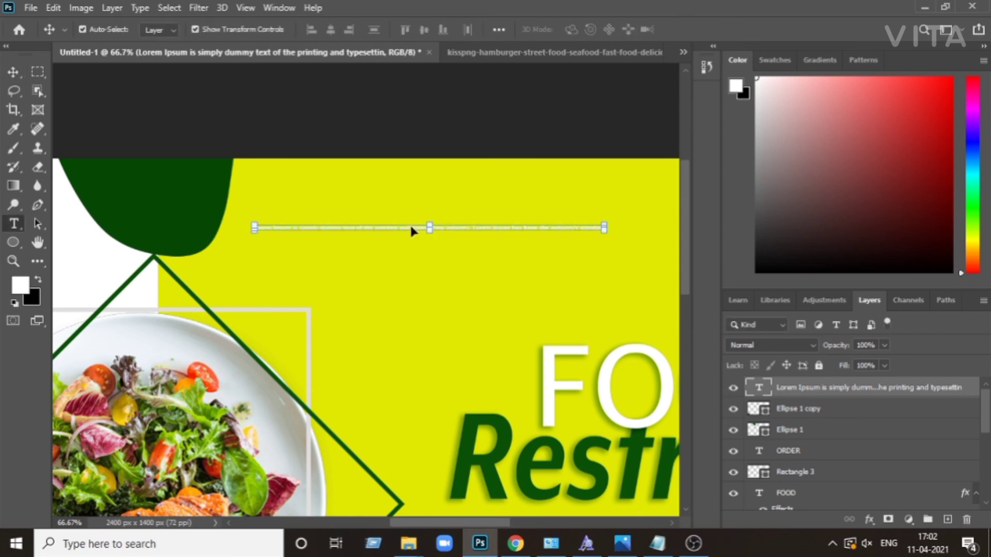
left_click(411, 227)
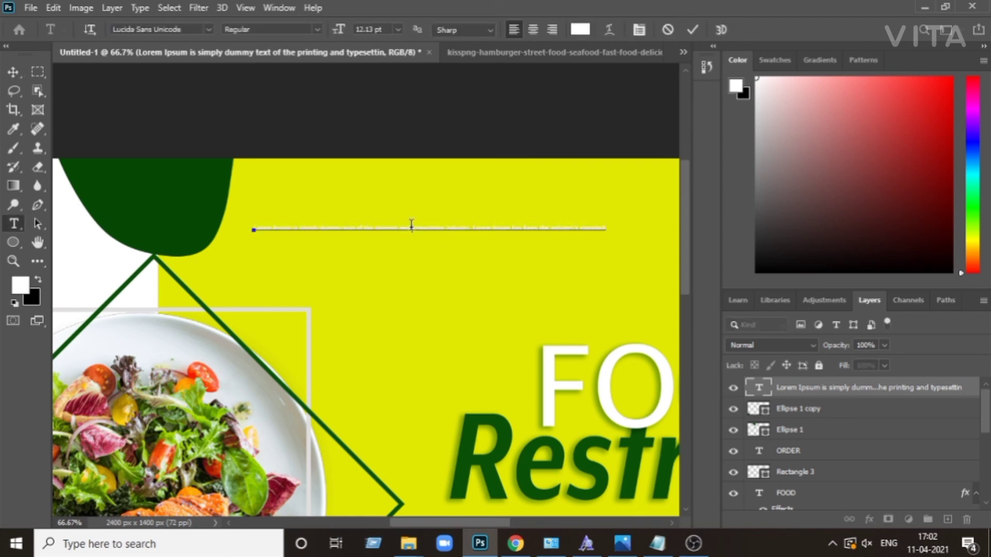
key("Return")
left_click(23, 70)
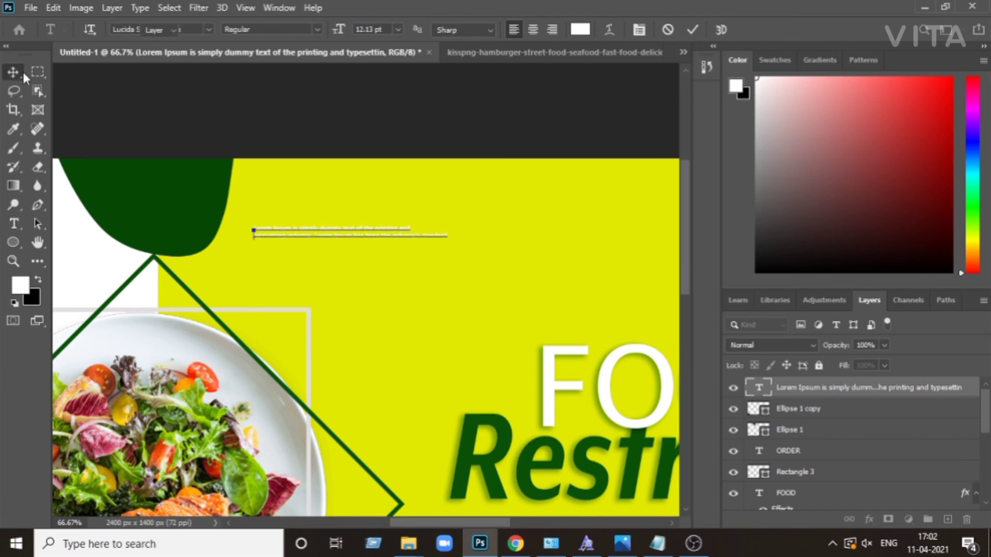
key("ctrl+t")
Step: Scale the two-line tagline to about 260% and place it between Restro and ORDER
left_click_drag(514, 269, 610, 341)
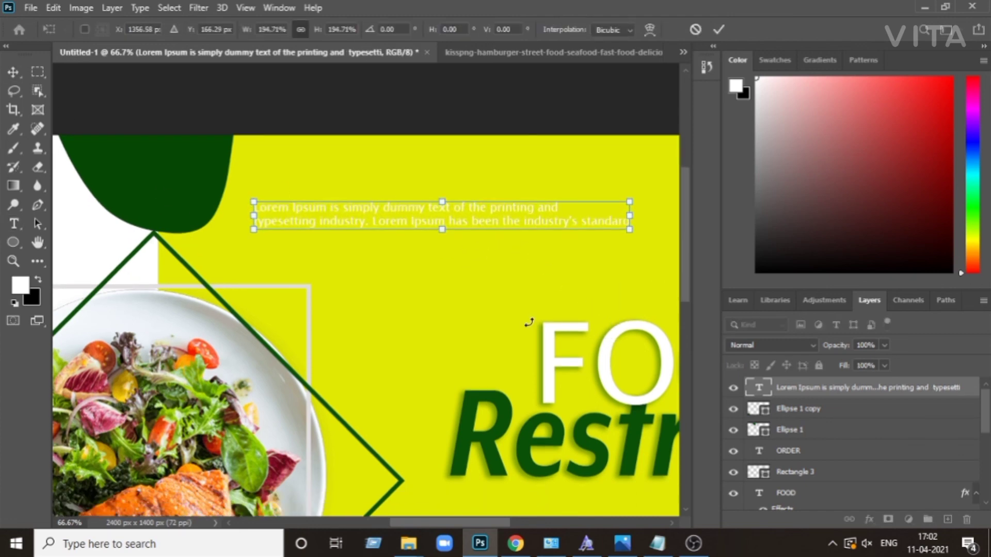
key("ctrl+minus")
key("ctrl+minus")
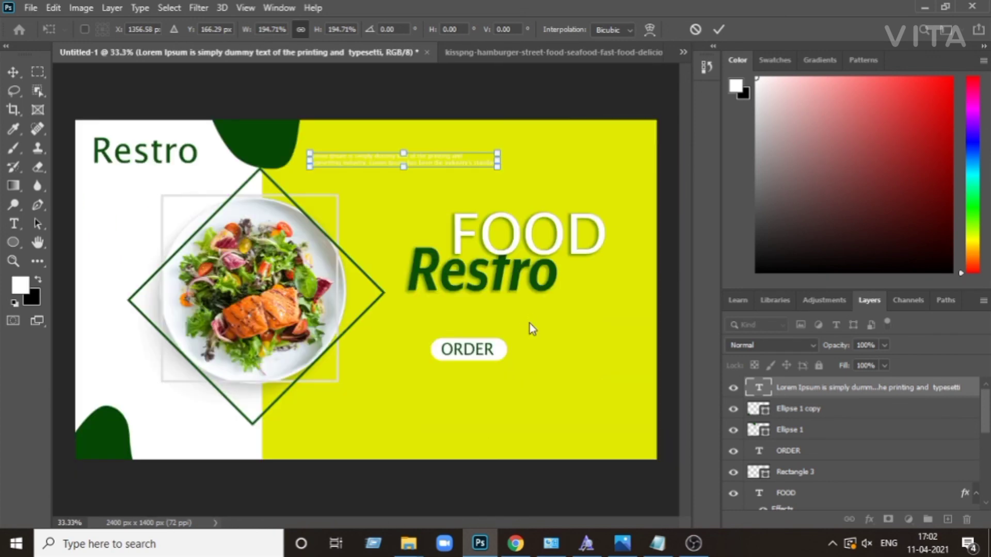
left_click_drag(310, 168, 254, 173)
mouse_move(401, 158)
left_mouse_down()
mouse_move(548, 319)
mouse_move(536, 330)
left_mouse_up()
left_click_drag(631, 330, 642, 335)
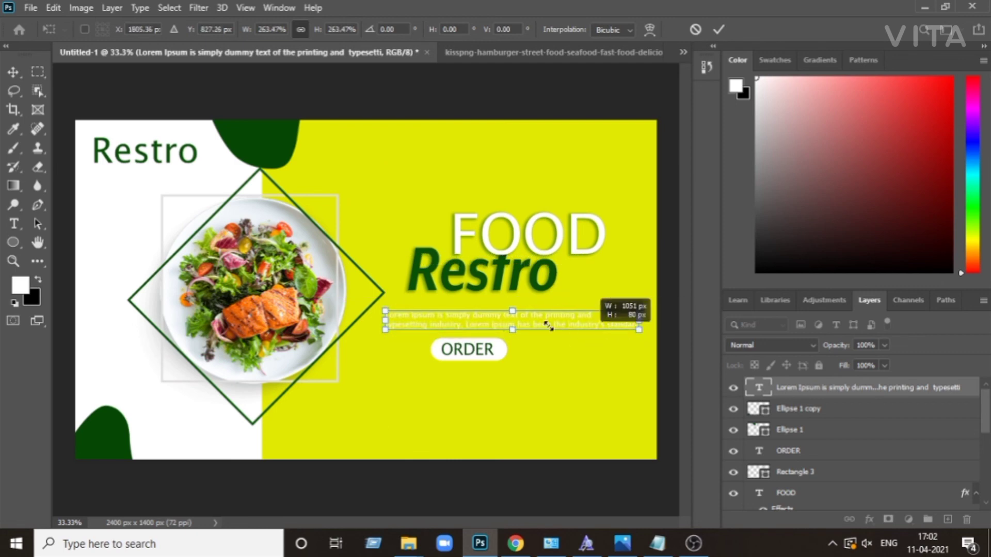
mouse_move(520, 332)
left_mouse_down()
mouse_move(540, 321)
mouse_move(530, 317)
left_mouse_up()
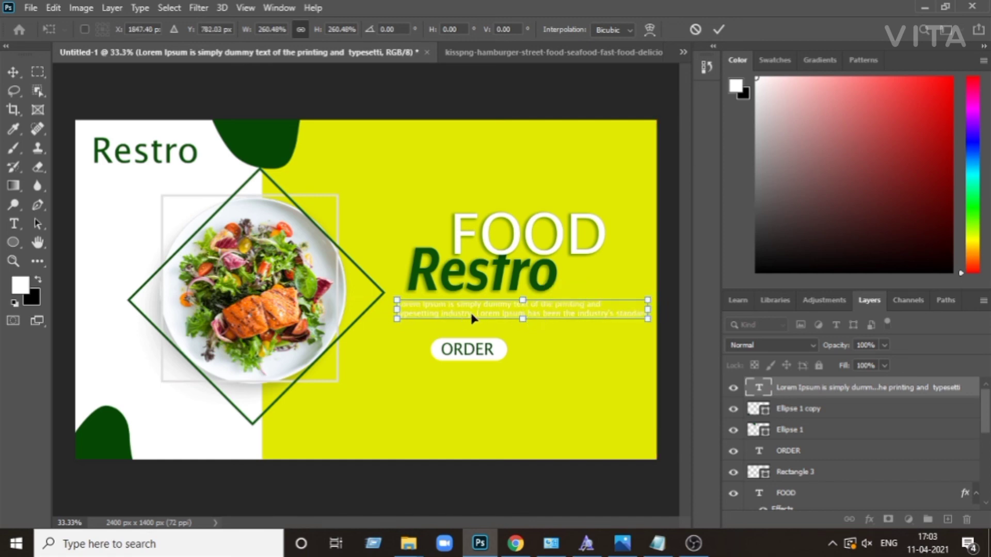
key("Return")
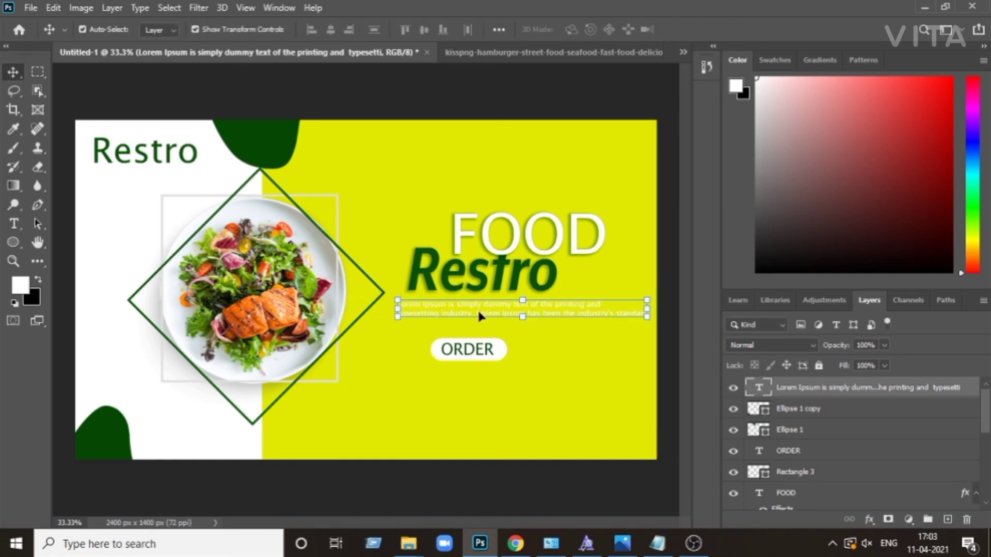
double_click(478, 309)
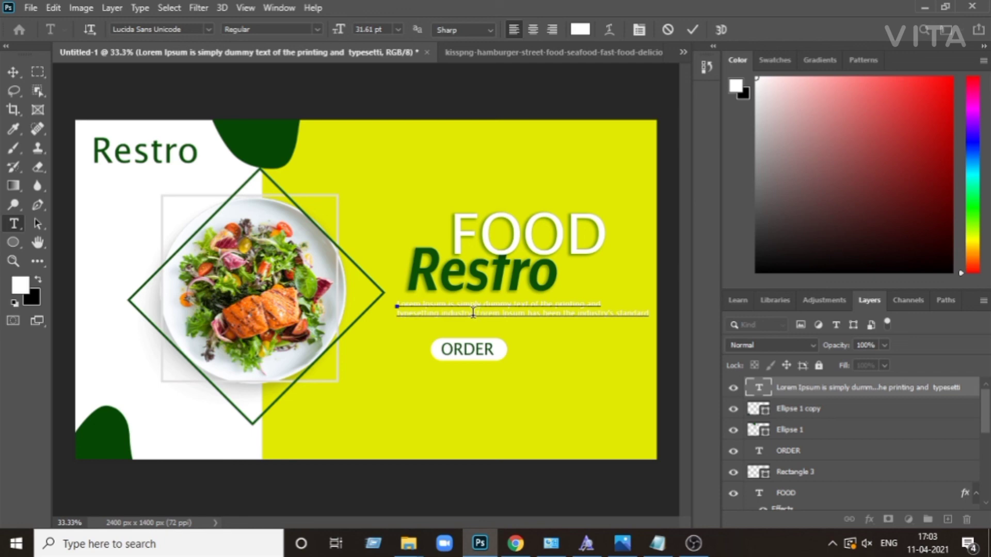
Step: Delete the tagline's second sentence and color the remaining text dark green #044807
left_click_drag(497, 315, 659, 328)
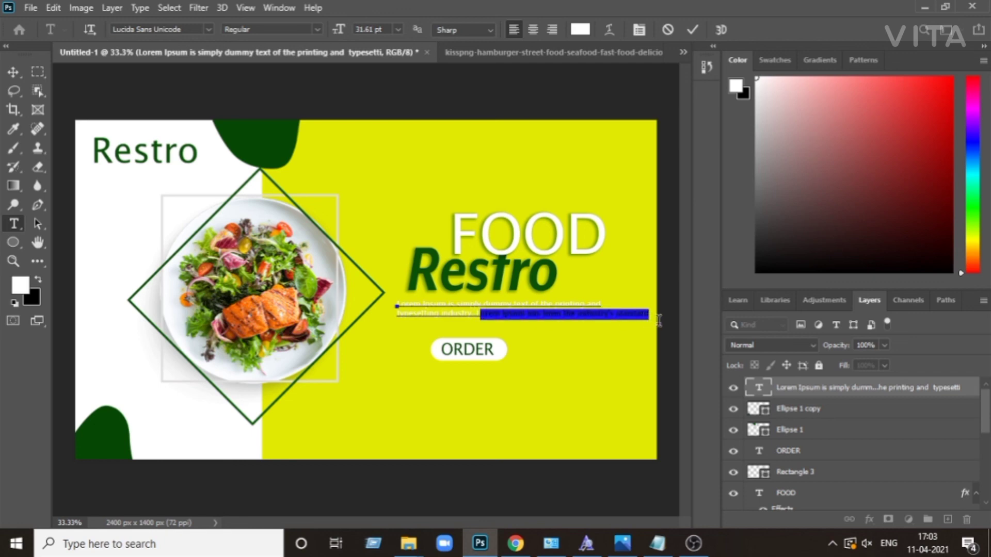
key("BackSpace")
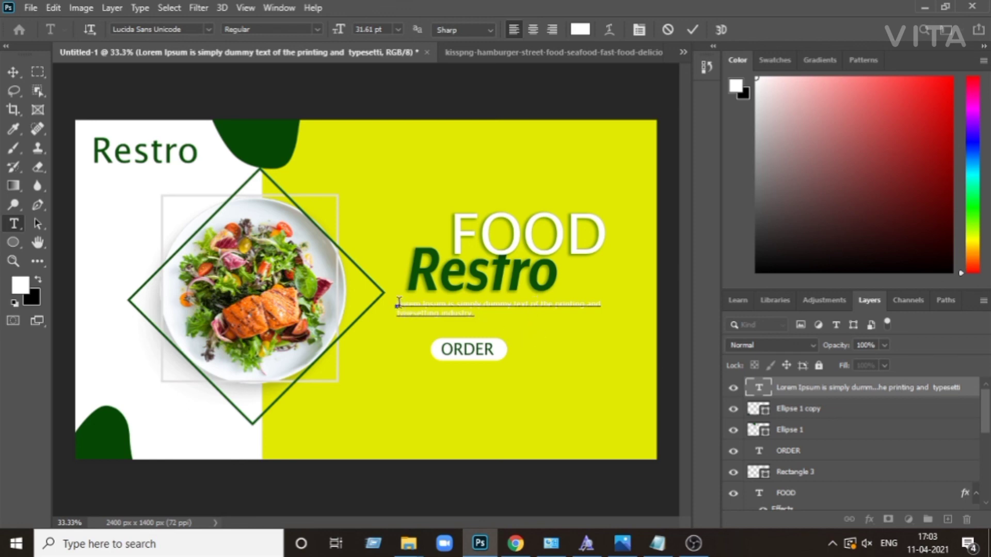
key("ctrl+a")
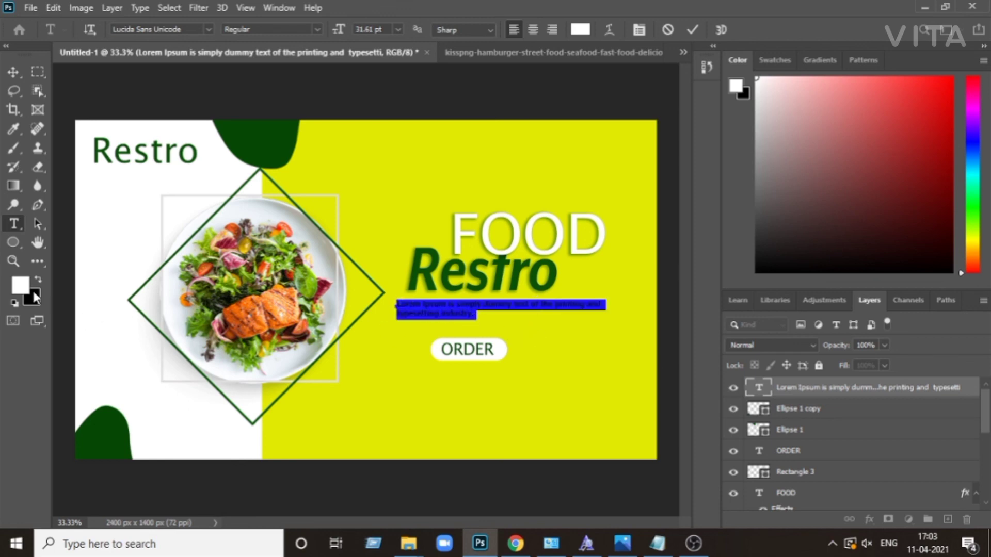
left_click(22, 285)
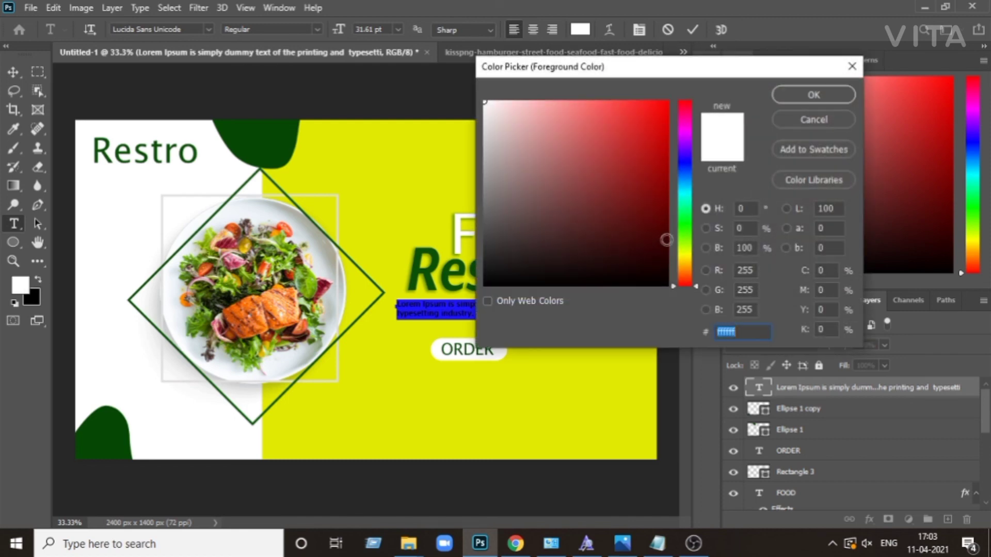
left_click(686, 223)
left_click(657, 234)
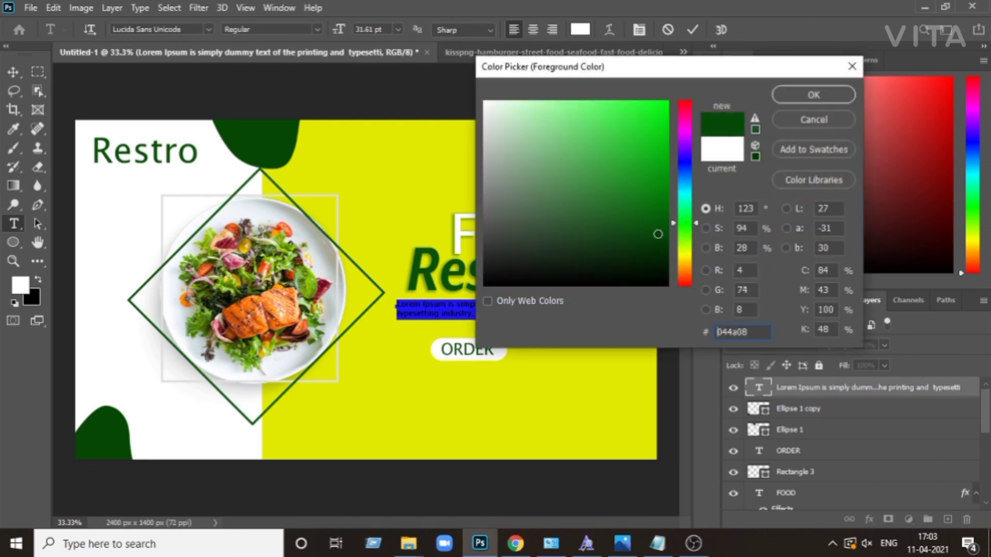
left_click(793, 97)
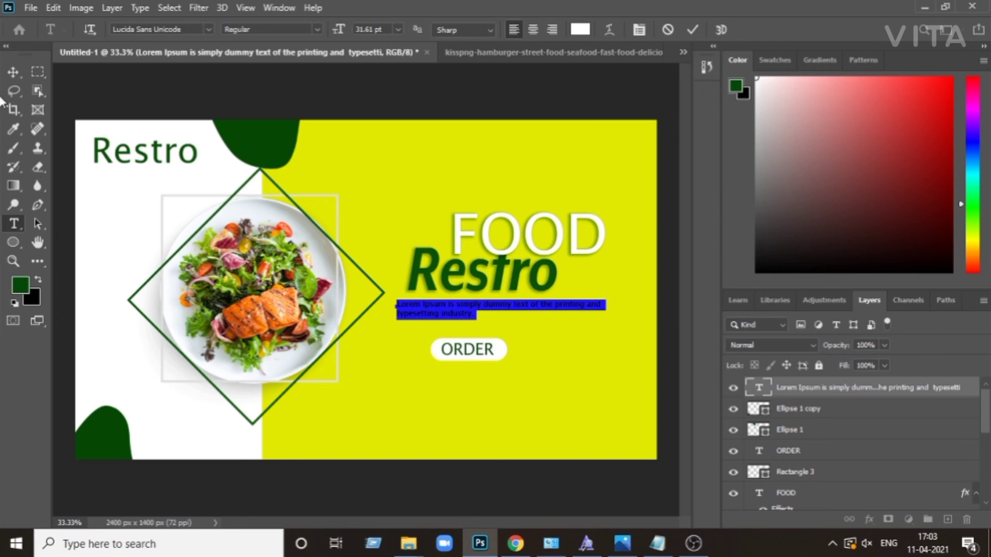
left_click(13, 72)
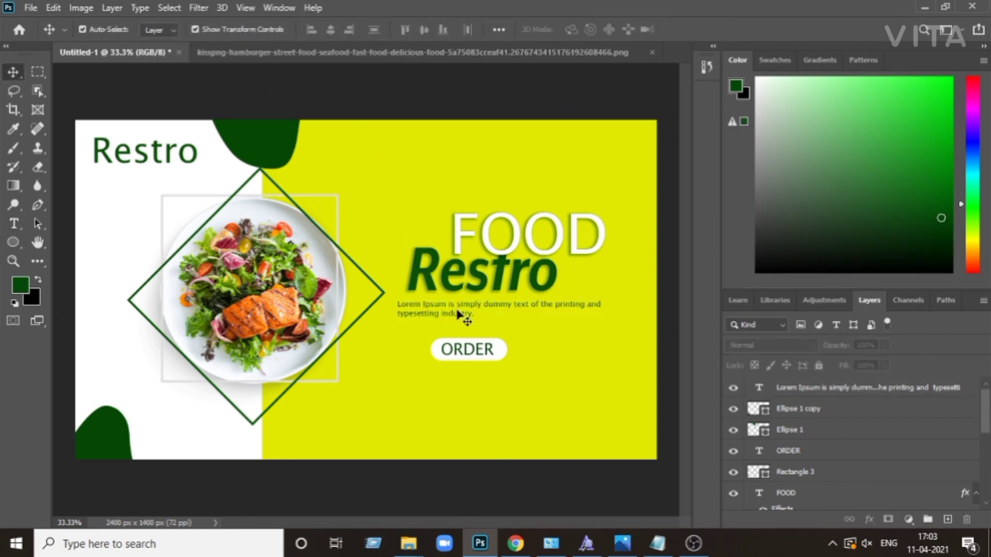
Step: Nudge the tagline slightly right and the Restro title slightly down
left_click_drag(464, 316, 469, 315)
left_click(415, 86)
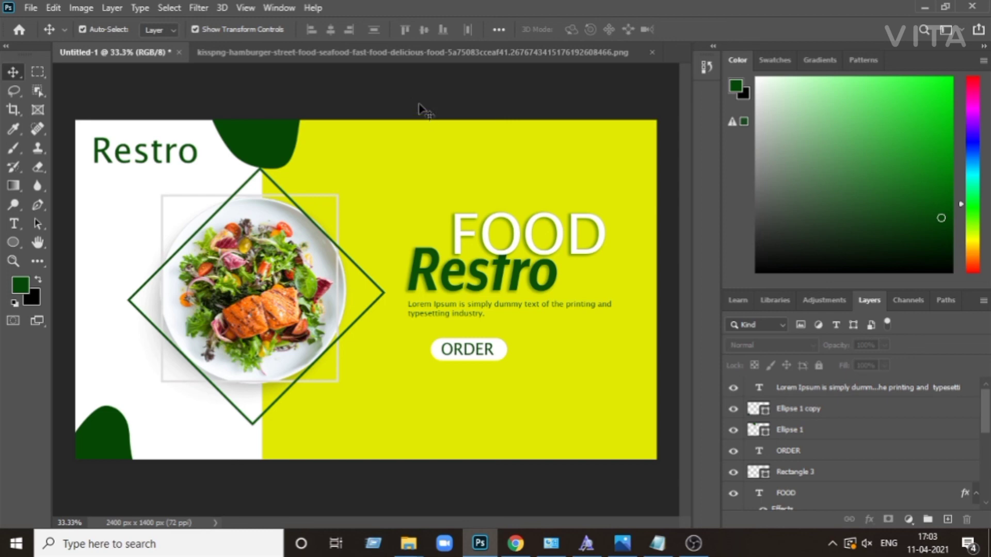
left_click(482, 284)
left_click_drag(503, 284, 503, 288)
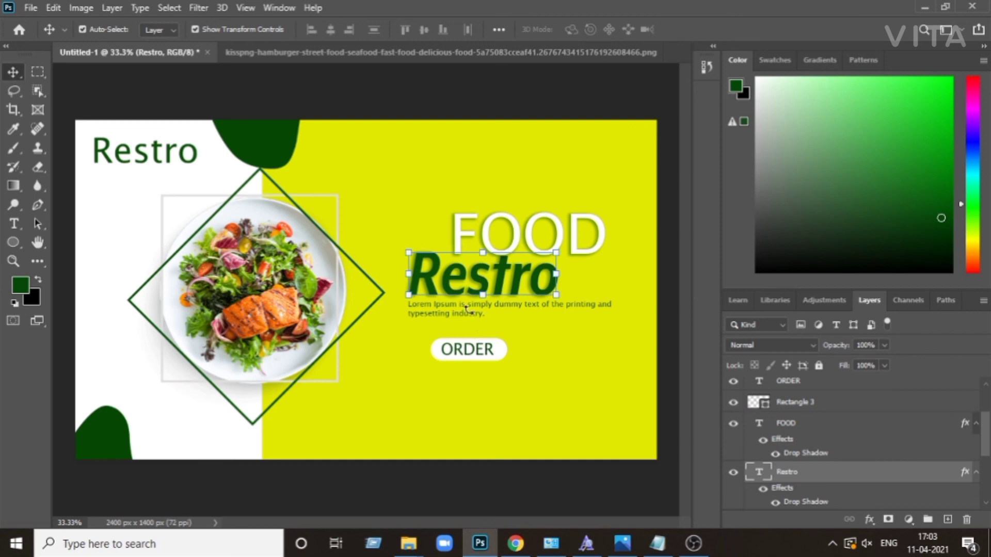
key("ctrl+t")
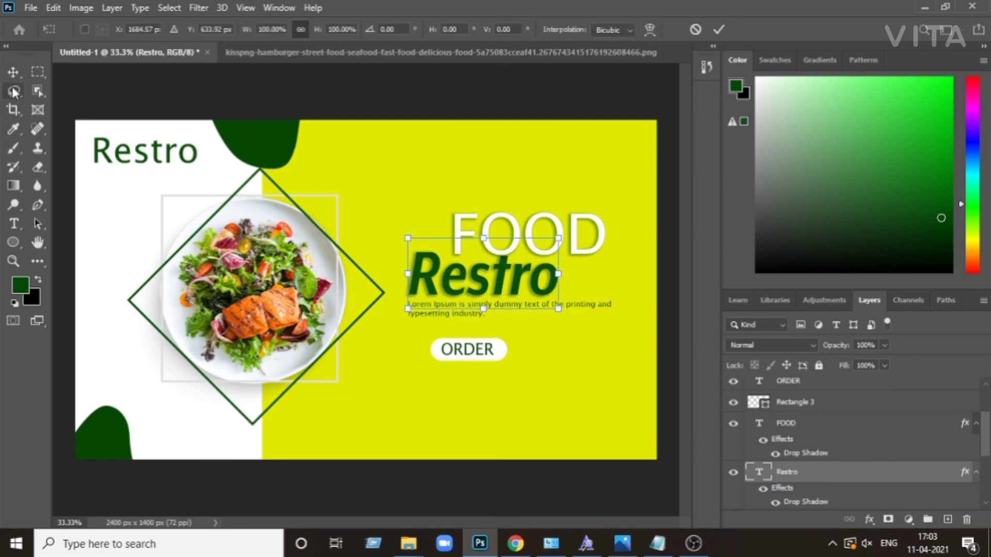
type("168")
key("Return")
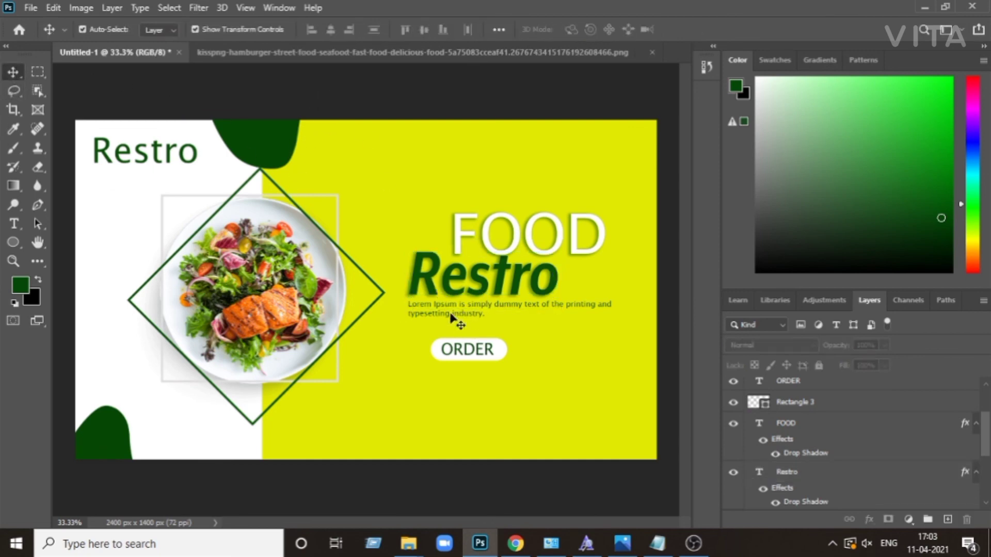
Step: Lower the tagline about 20 px, adjust Restro, and shift FOOD about 18 px right
left_click(457, 313)
left_click_drag(463, 316, 468, 324)
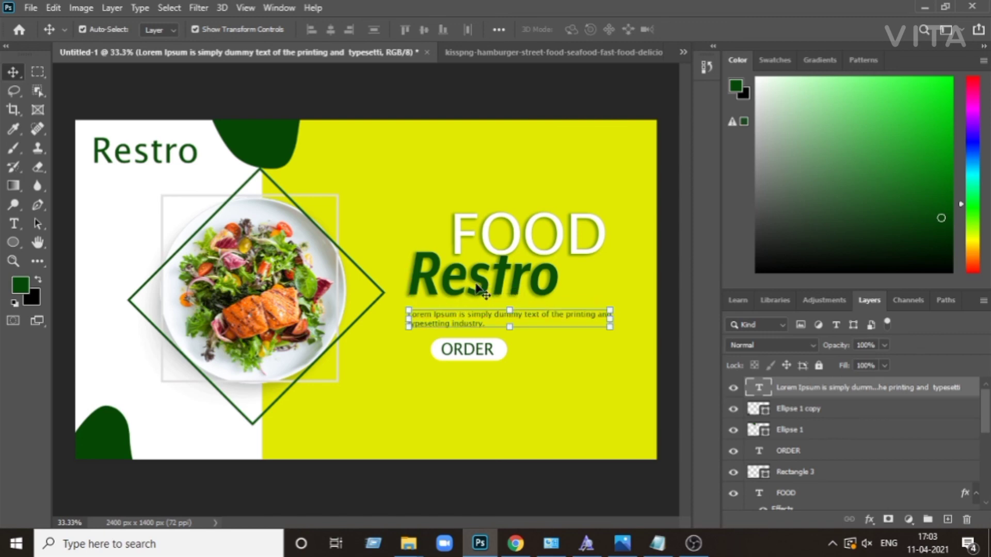
left_click_drag(459, 281, 454, 285)
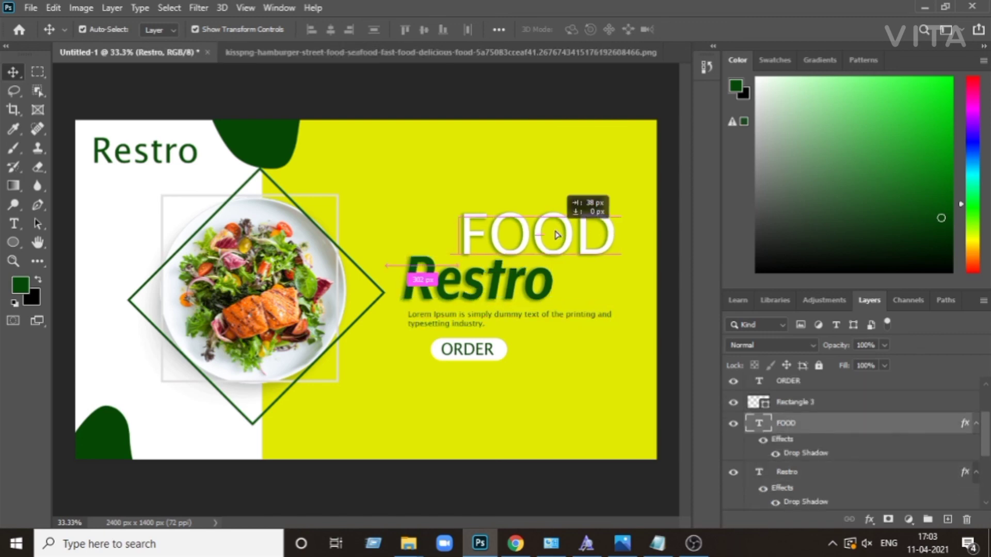
left_click_drag(544, 247, 554, 247)
left_click_drag(541, 324, 540, 326)
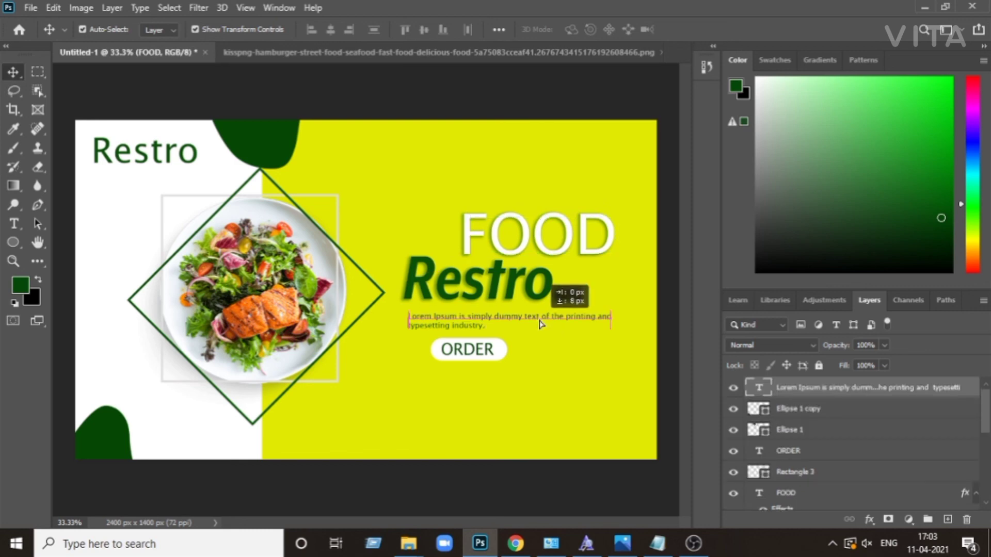
left_click(361, 94)
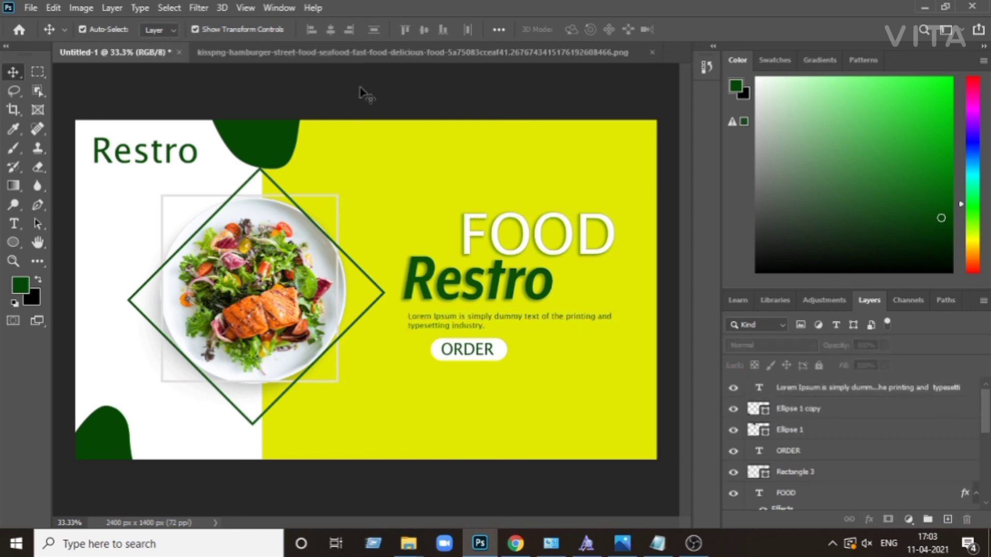